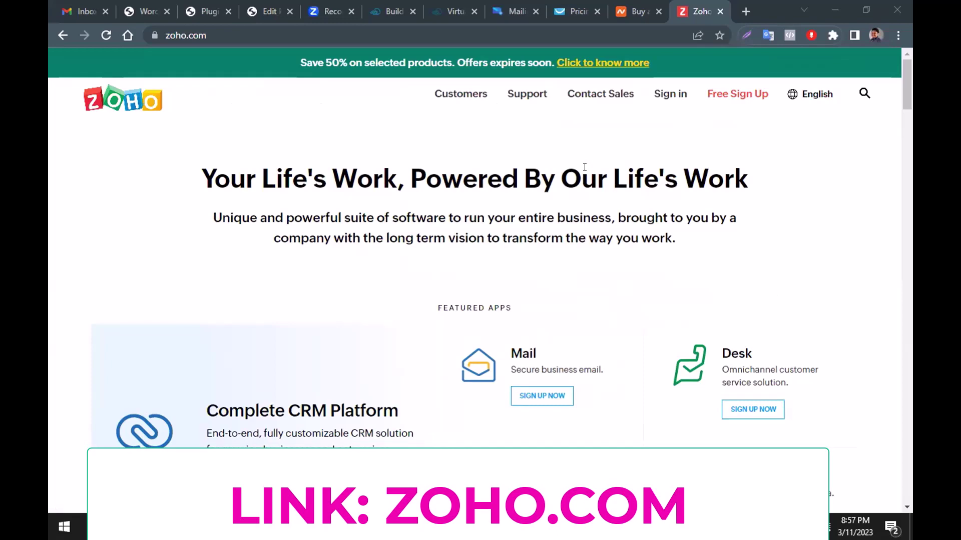
Look over the featured apps on zoho.com, then go to the Free Sign Up page
scroll(541, 180, down, 5)
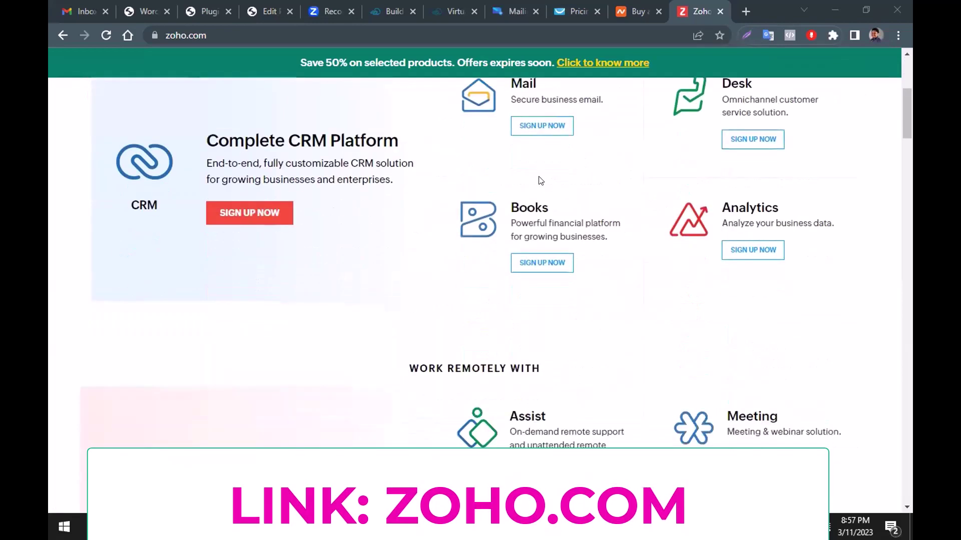
scroll(721, 220, up, 5)
click(738, 94)
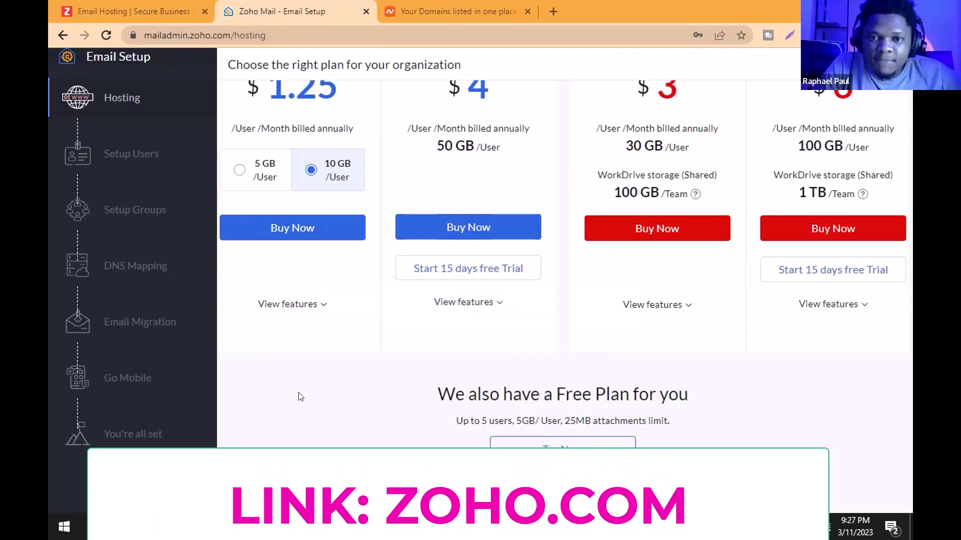
Choose the 'We also have a Free Plan for you' offer for up to 5 users
drag(312, 410, 311, 395)
scroll(310, 395, up, 4)
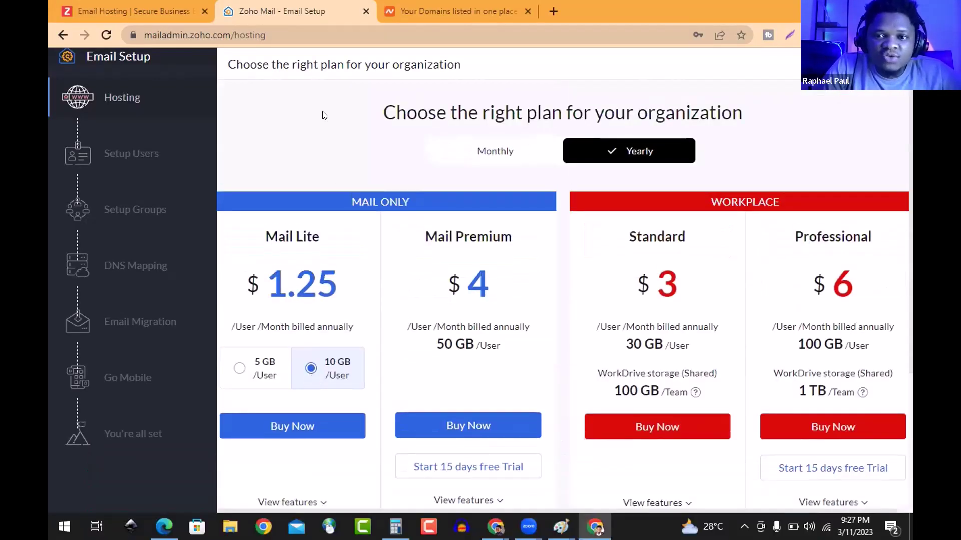
scroll(376, 230, down, 4)
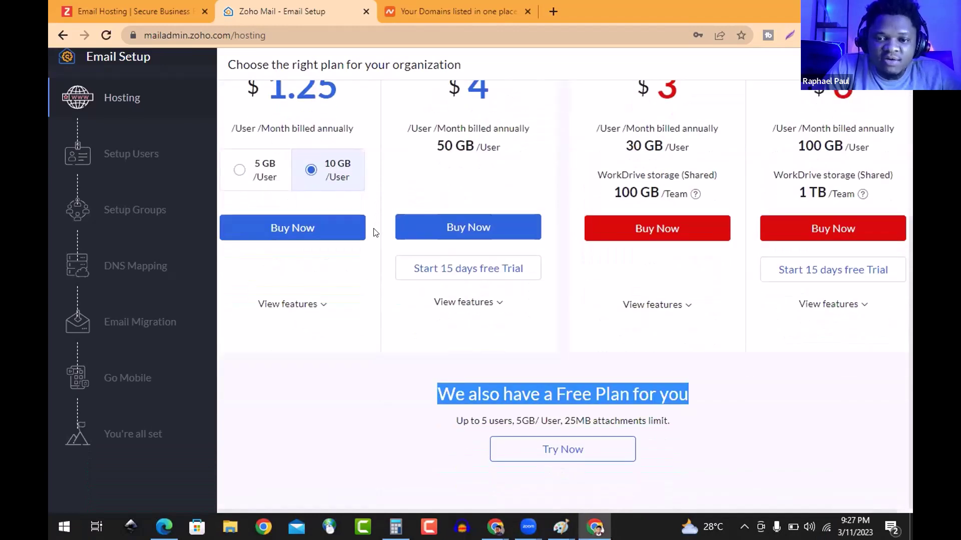
click(182, 120)
scroll(332, 253, up, 4)
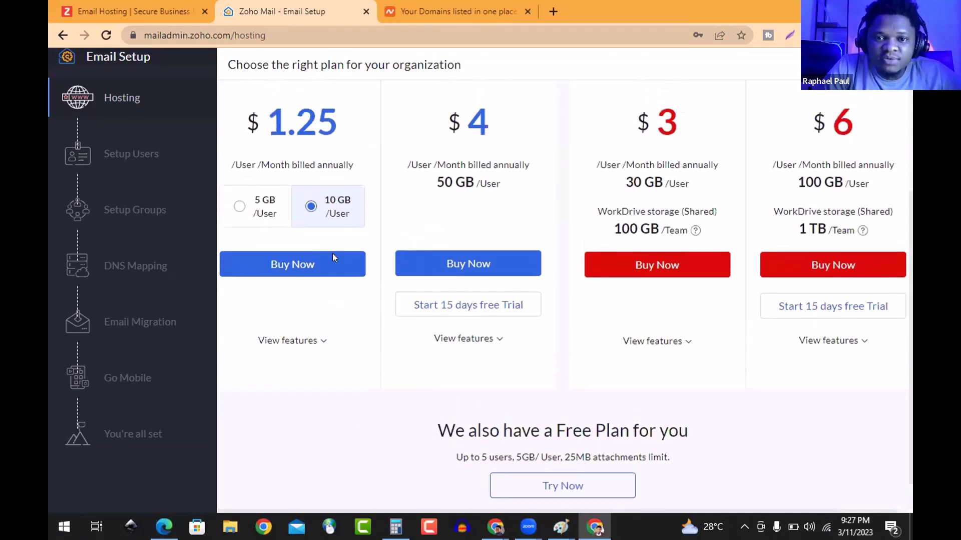
scroll(391, 257, down, 4)
drag(435, 394, 699, 398)
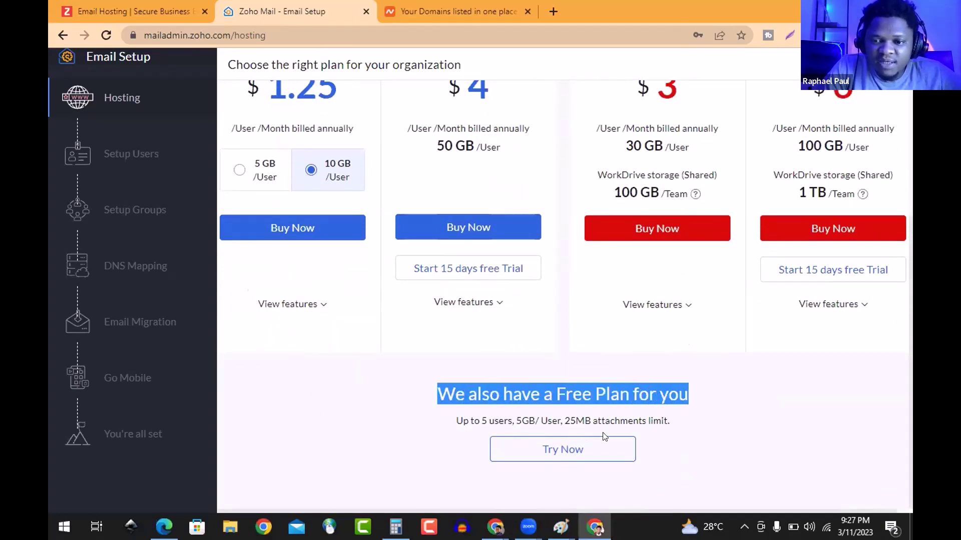
click(553, 448)
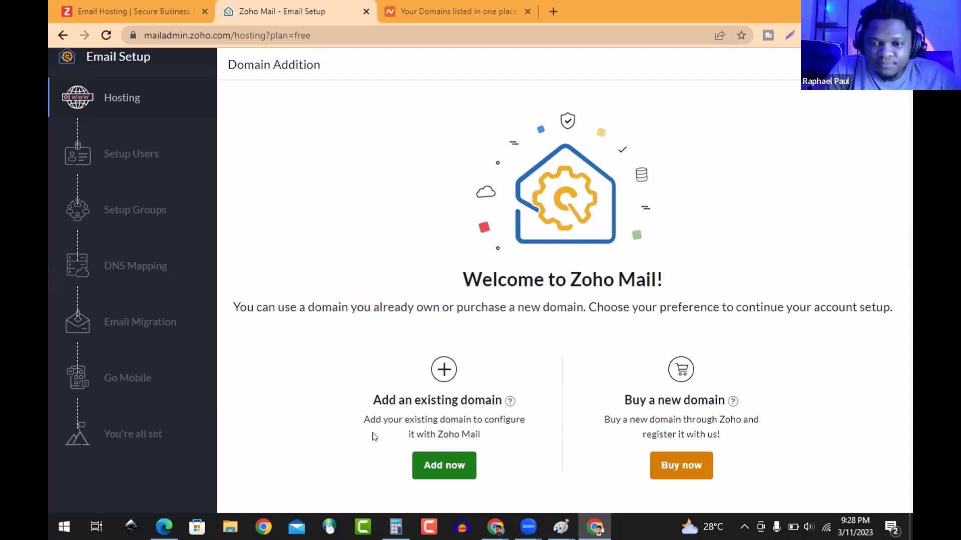
Enter jwerls.com as the existing domain to add
click(444, 465)
text(jwerls.com)
drag(413, 223, 357, 232)
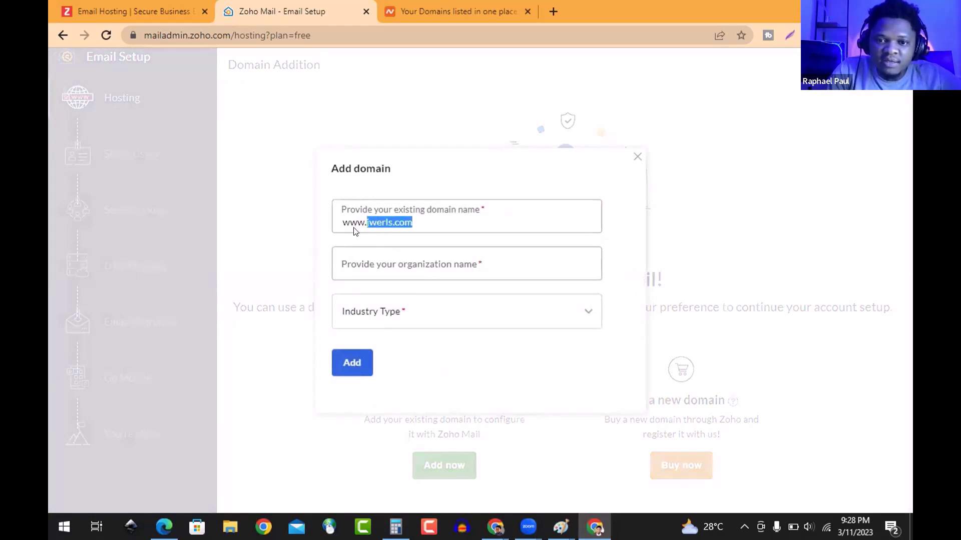
click(404, 222)
drag(413, 223, 361, 222)
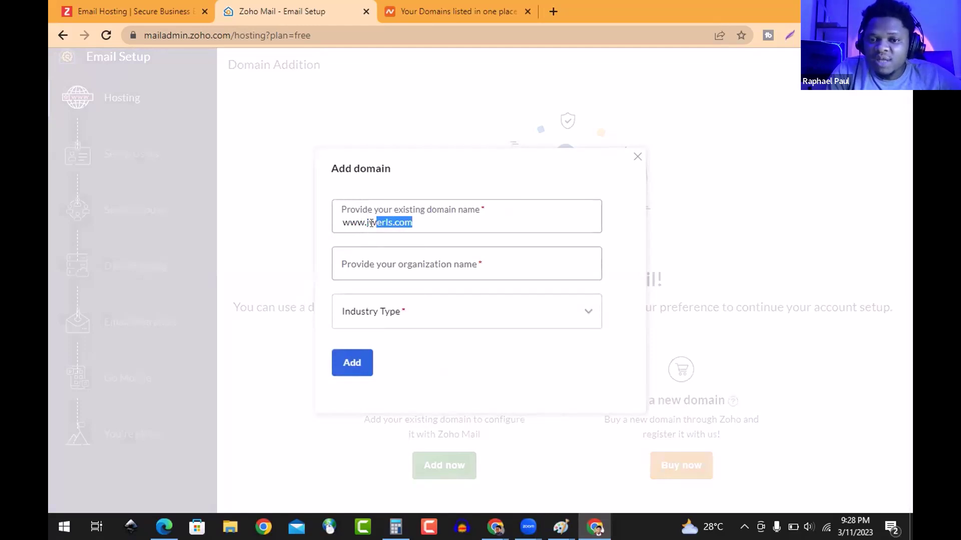
key(shift+Right)
key(shift+Right)
key(shift+Right)
key(shift+Left)
key(shift+Left)
key(shift+Left)
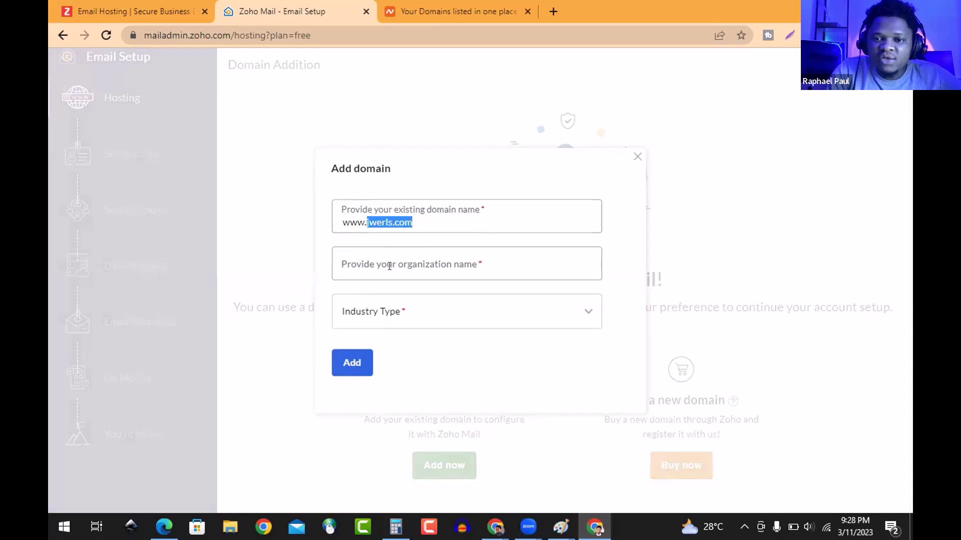
Set organization Jwerls Brand and industry Retail & E-Commerce, then add the domain
click(389, 266)
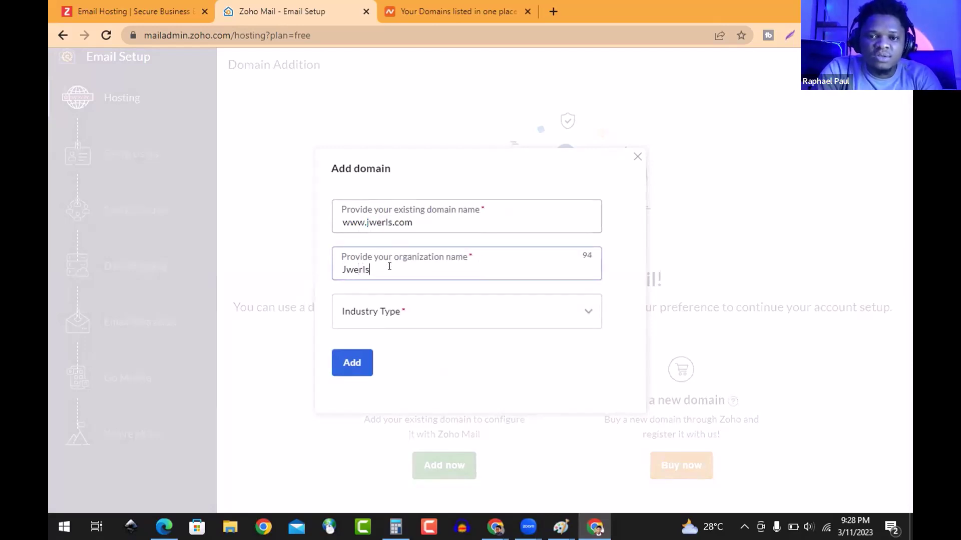
text(Jwerls Store)
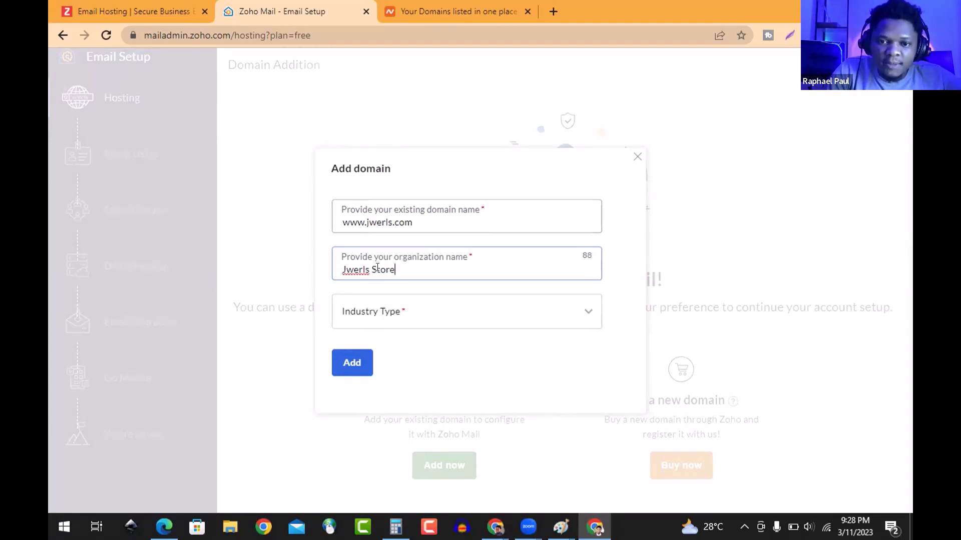
drag(371, 268, 430, 270)
text(Brand)
click(415, 309)
scroll(395, 373, down, 6)
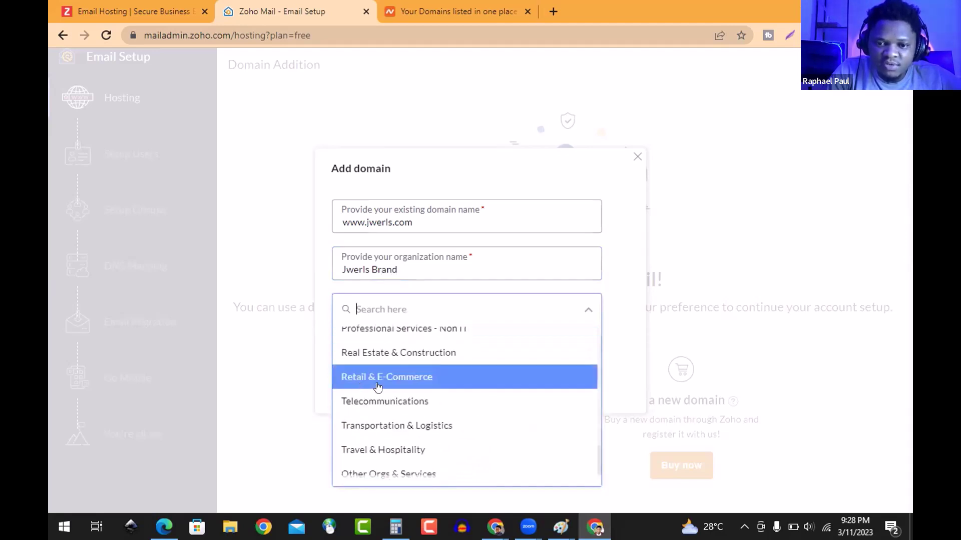
click(391, 378)
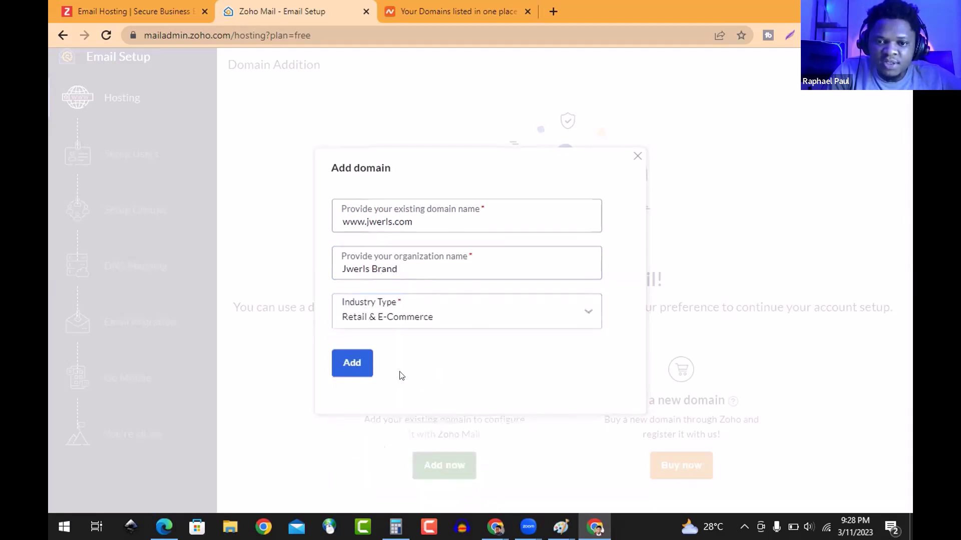
click(353, 369)
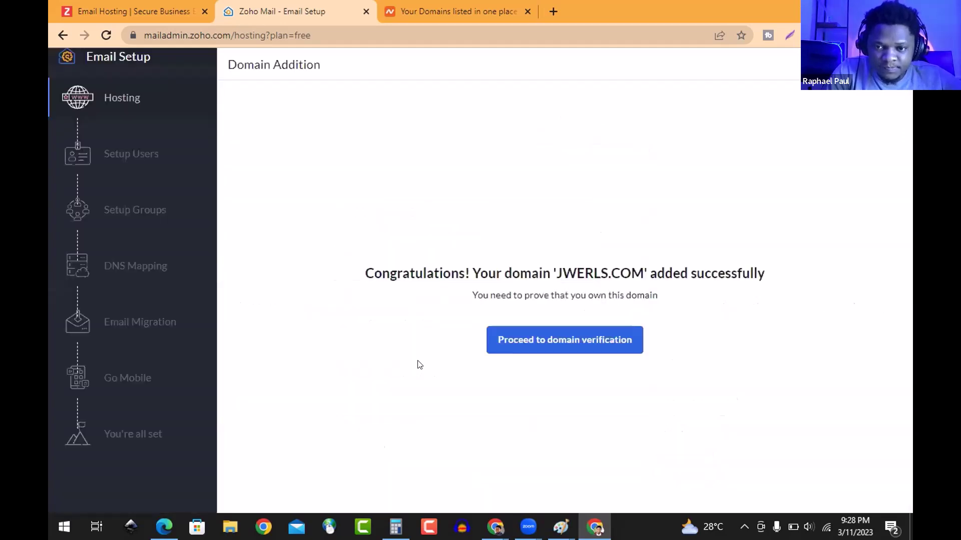
Go from the domain-added confirmation to the jwerls.com TXT verification instructions
drag(364, 348, 777, 345)
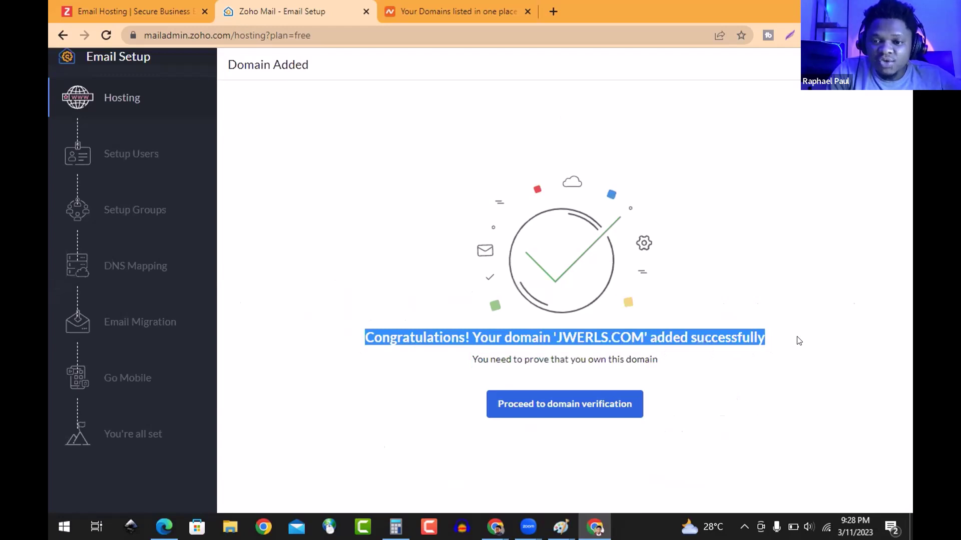
click(578, 409)
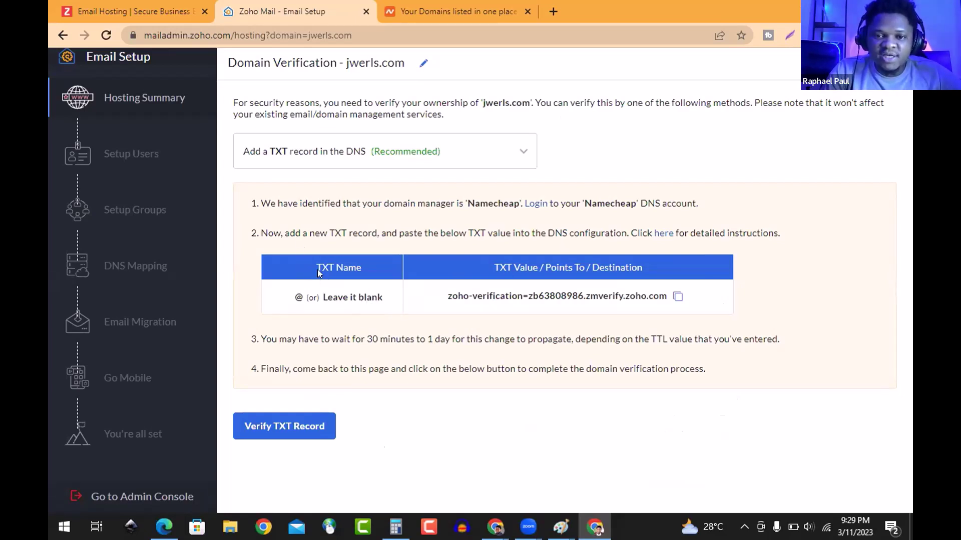
Copy the zoho-verification TXT value and switch to the Namecheap Domain List tab
drag(326, 299, 362, 300)
click(369, 269)
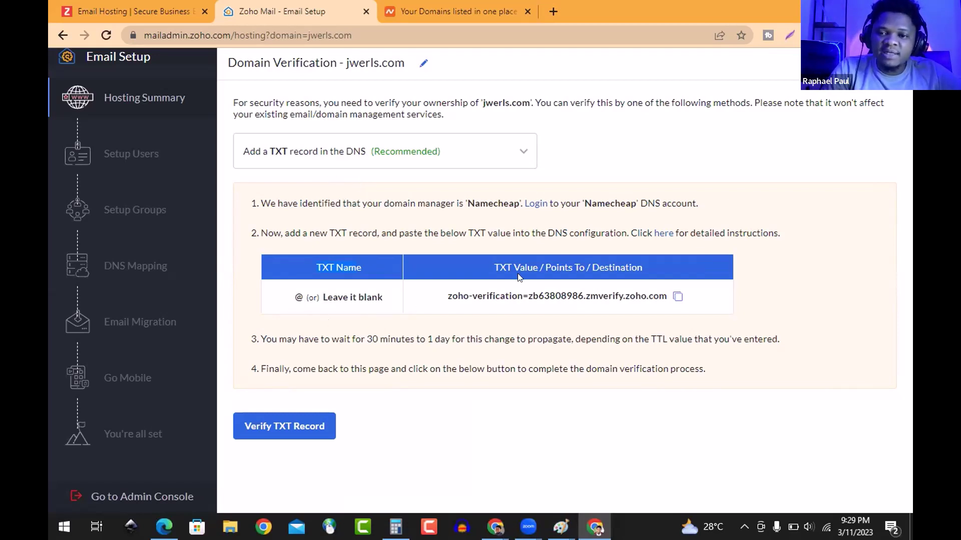
click(676, 297)
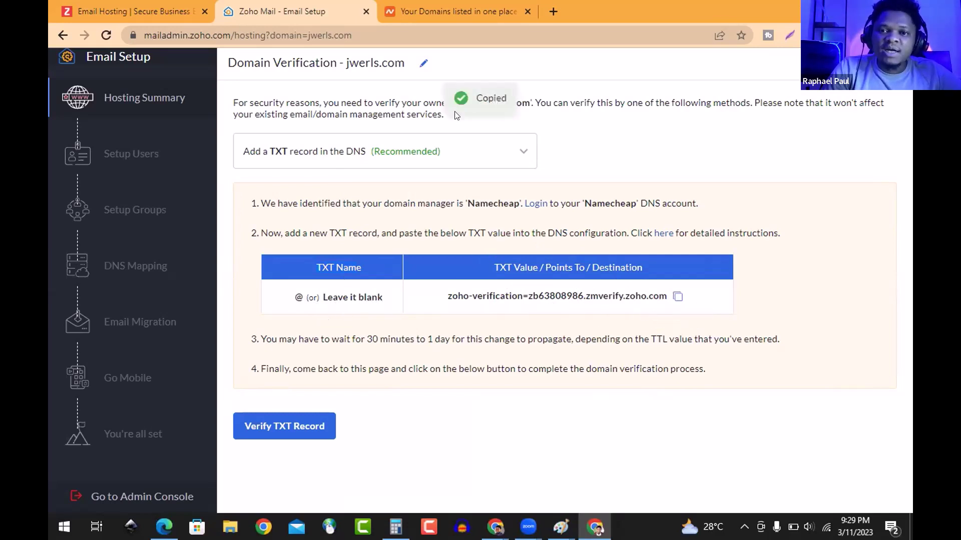
key(ctrl+Tab)
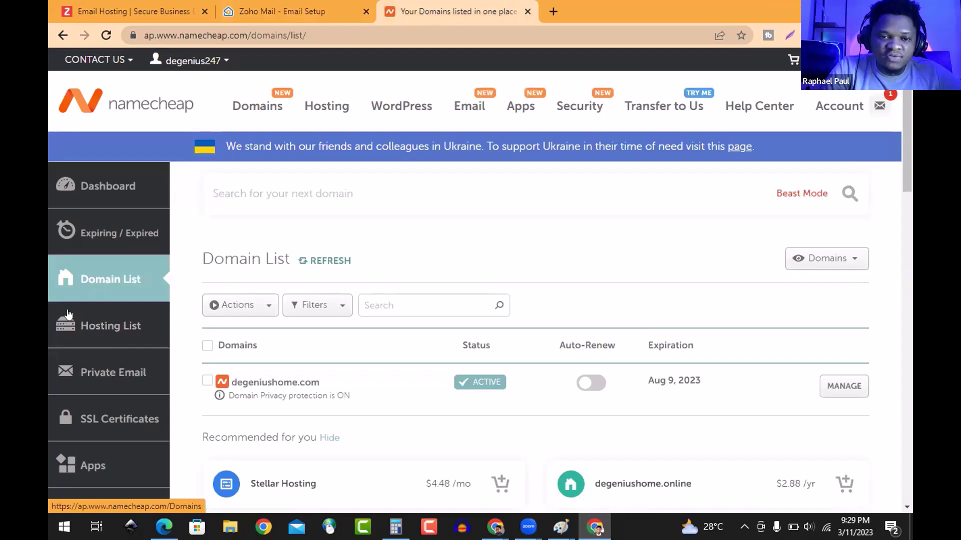
Open the MANAGE page for jwerls.com in the Namecheap Domain List
scroll(91, 222, down, 4)
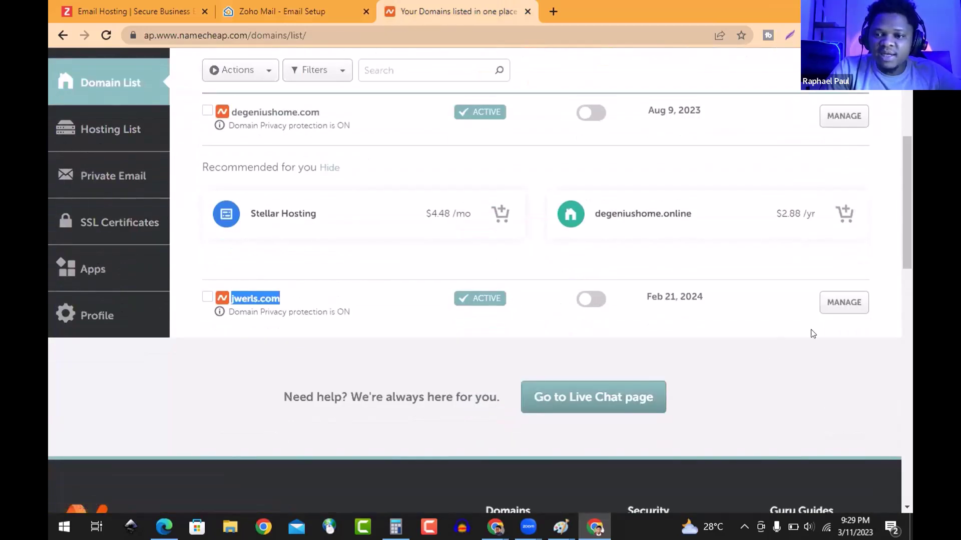
click(861, 310)
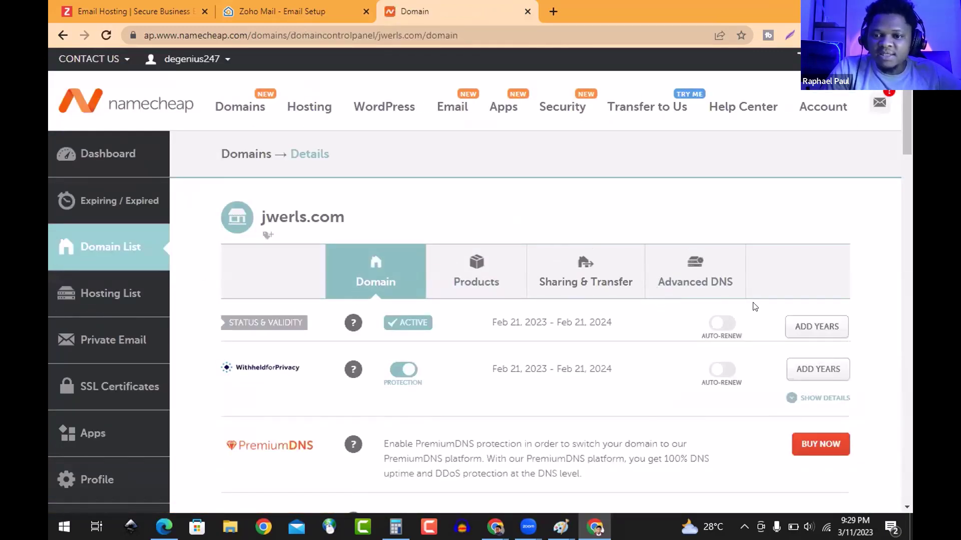
Review the A and CNAME host records on jwerls.com's Advanced DNS page
click(695, 282)
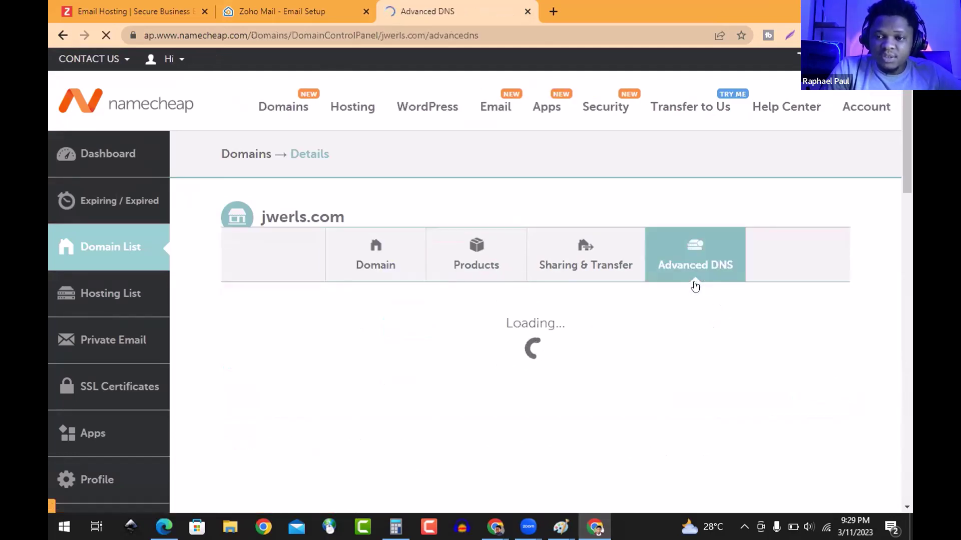
scroll(577, 351, down, 4)
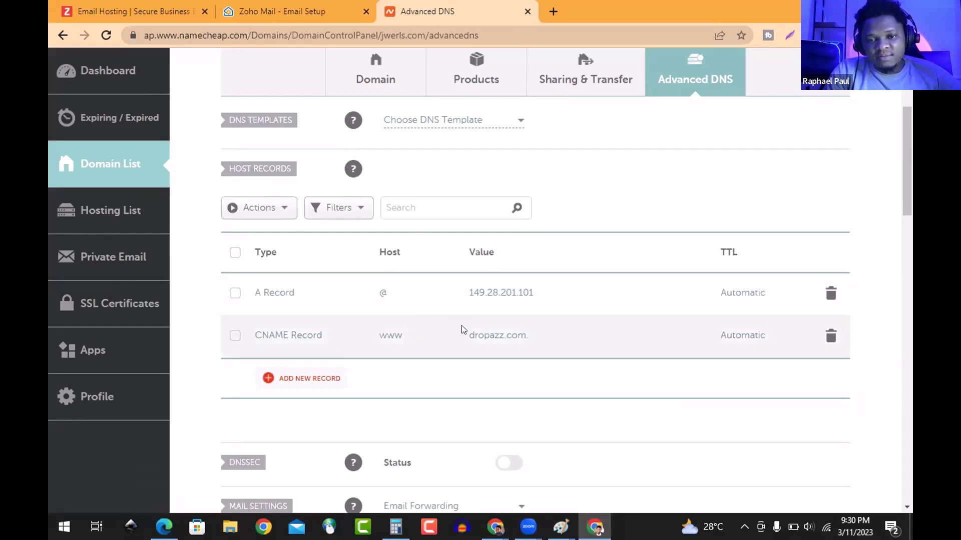
scroll(462, 329, up, 4)
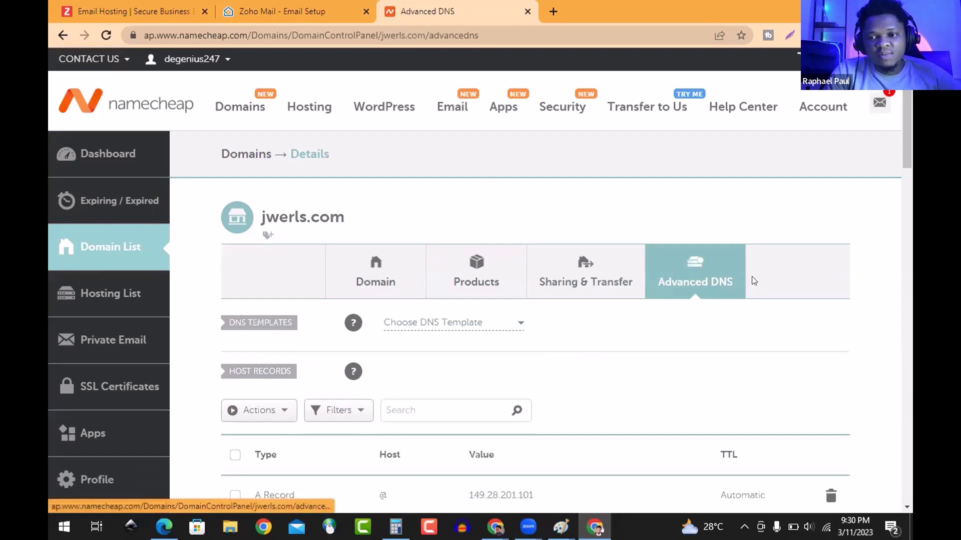
scroll(214, 311, down, 3)
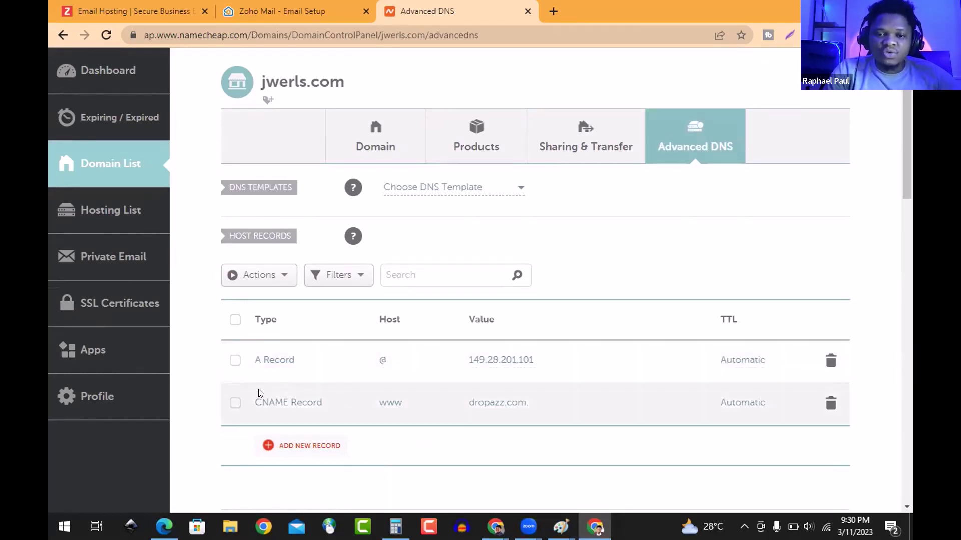
scroll(259, 394, down, 3)
scroll(377, 345, up, 3)
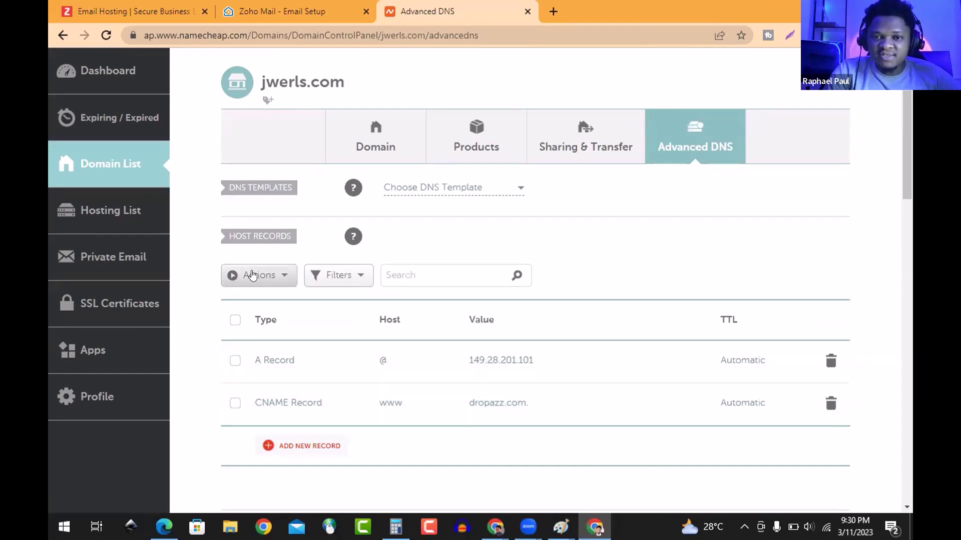
scroll(260, 220, up, 3)
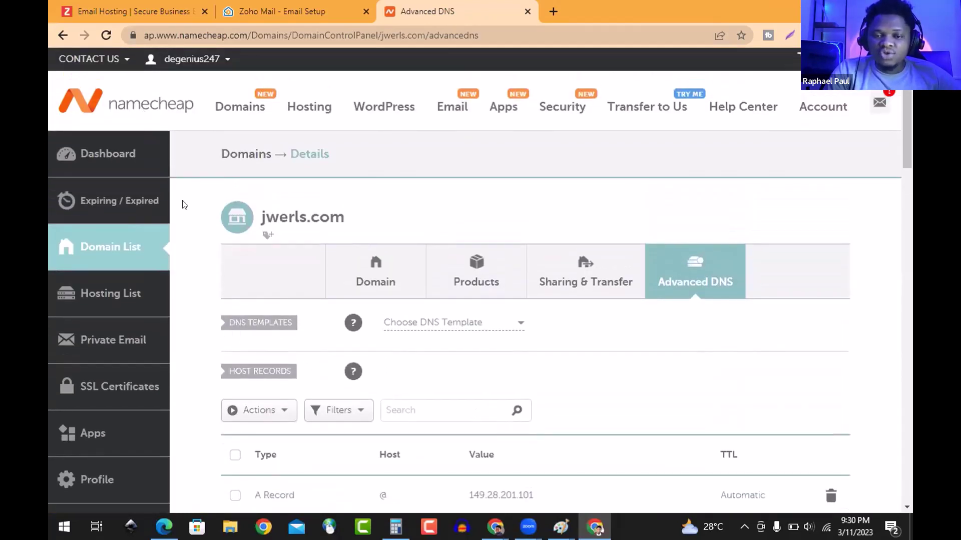
drag(338, 217, 237, 216)
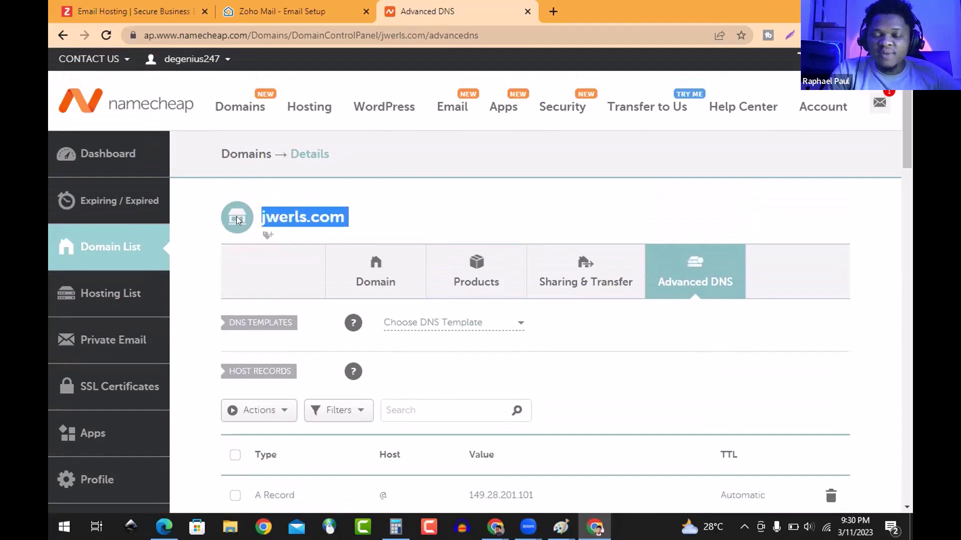
scroll(371, 276, down, 3)
scroll(370, 276, down, 4)
scroll(320, 287, up, 3)
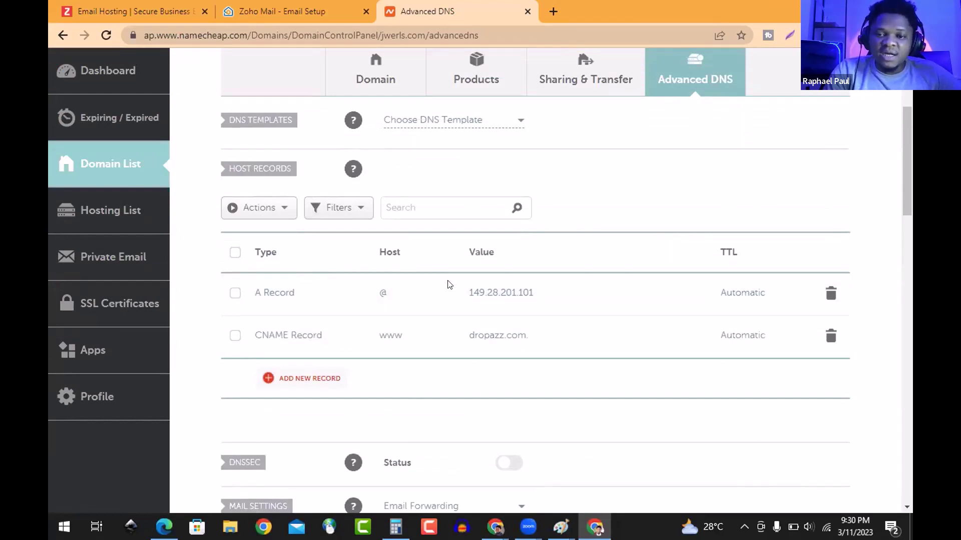
scroll(330, 210, up, 4)
double_click(283, 220)
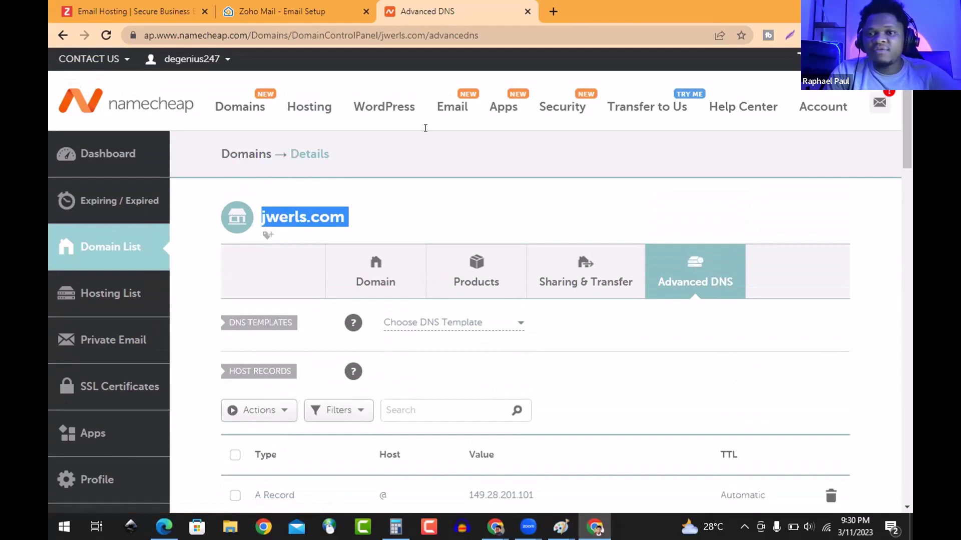
Load dashboard.dropazz.com in a new browser tab
click(552, 11)
text(dashbo)
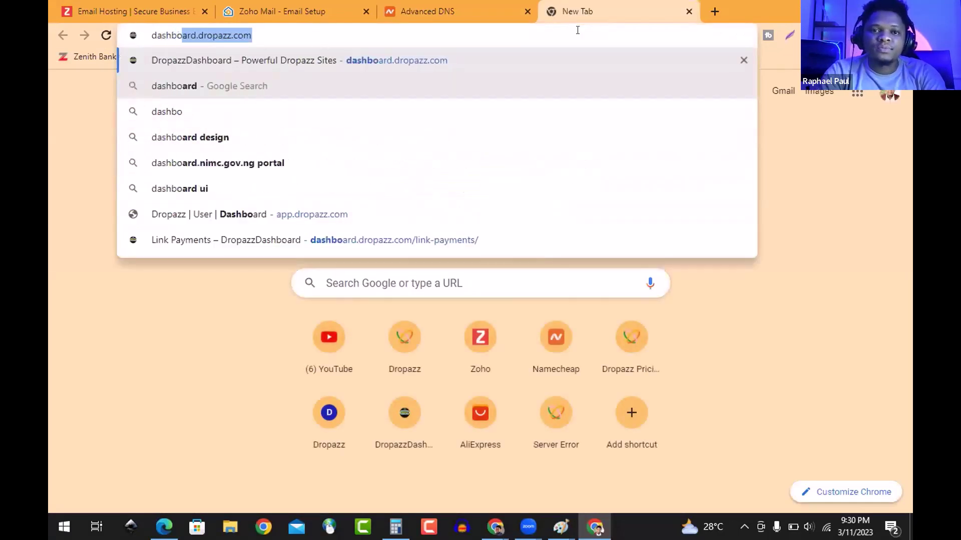
key(Return)
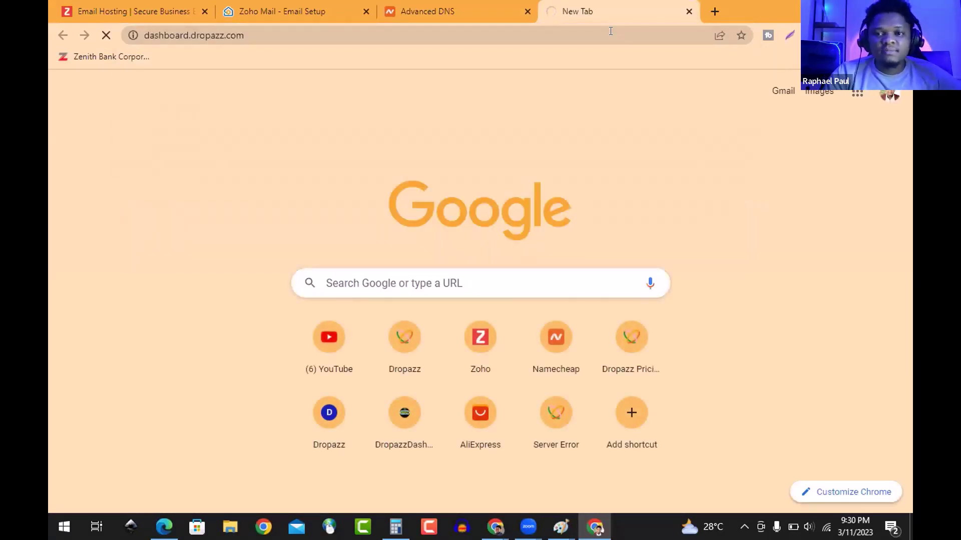
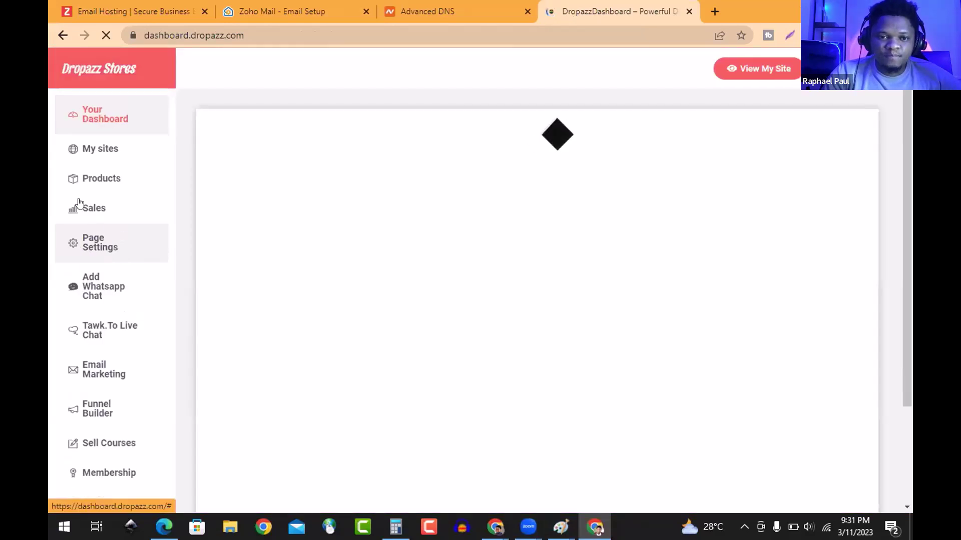
Open the 9janihu site's Membership page and start adding a custom domain from Domains
scroll(108, 308, down, 3)
click(108, 307)
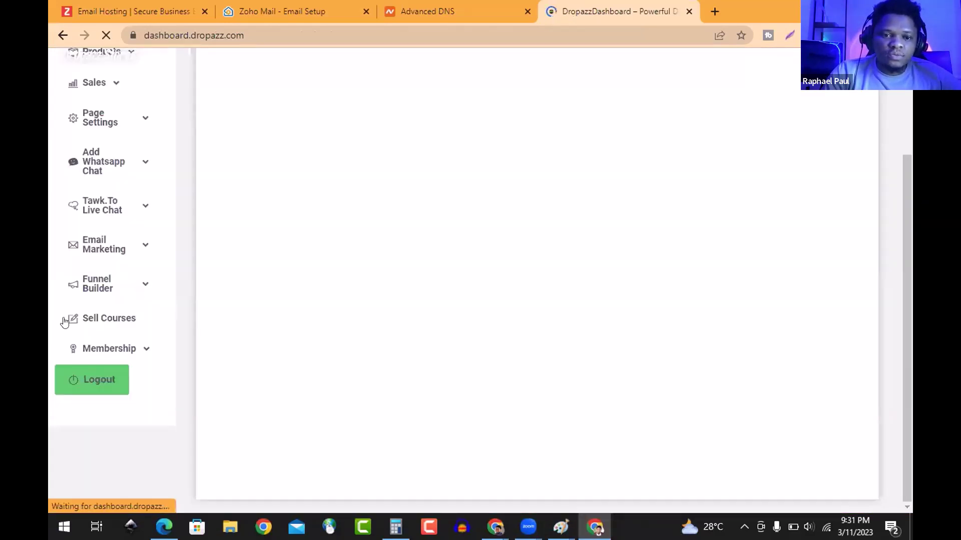
click(105, 349)
click(109, 381)
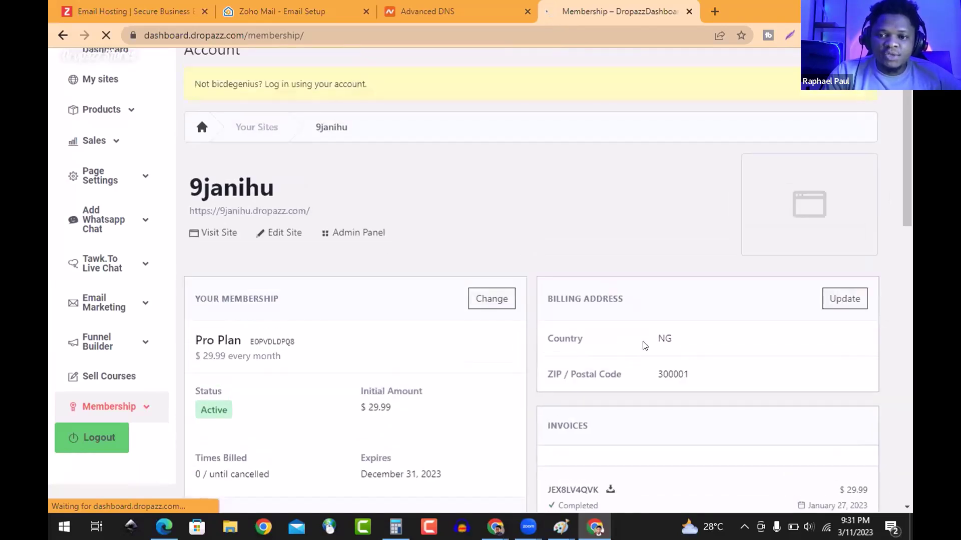
scroll(790, 402, down, 10)
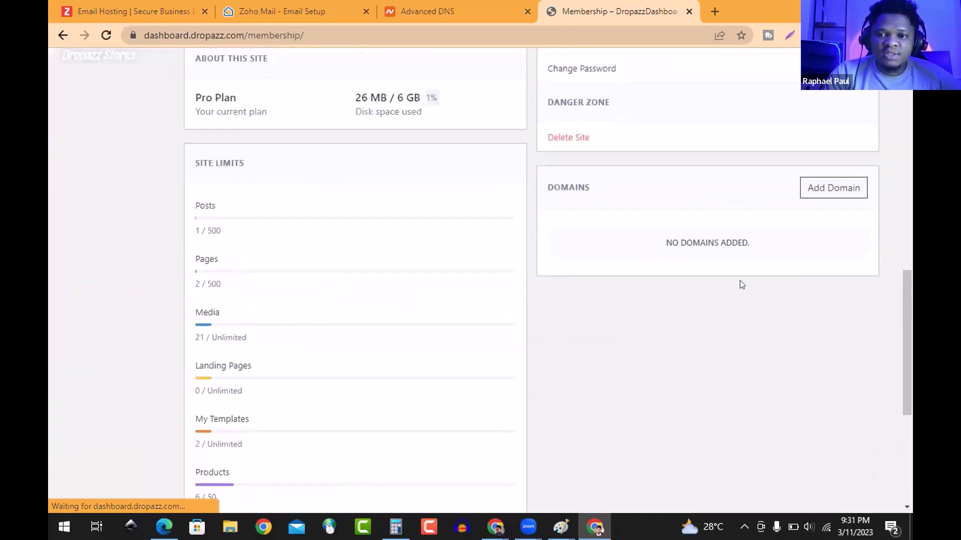
scroll(751, 351, up, 4)
scroll(801, 350, down, 3)
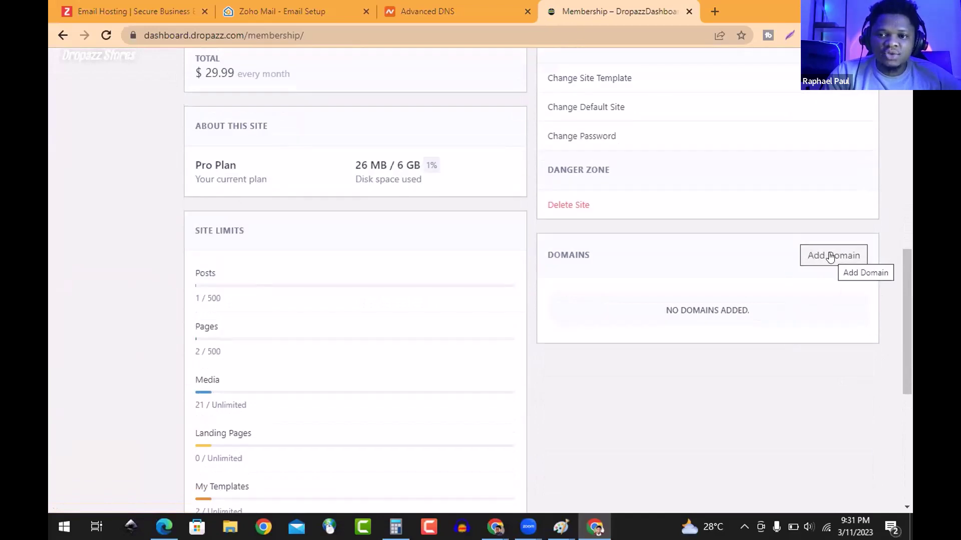
click(830, 256)
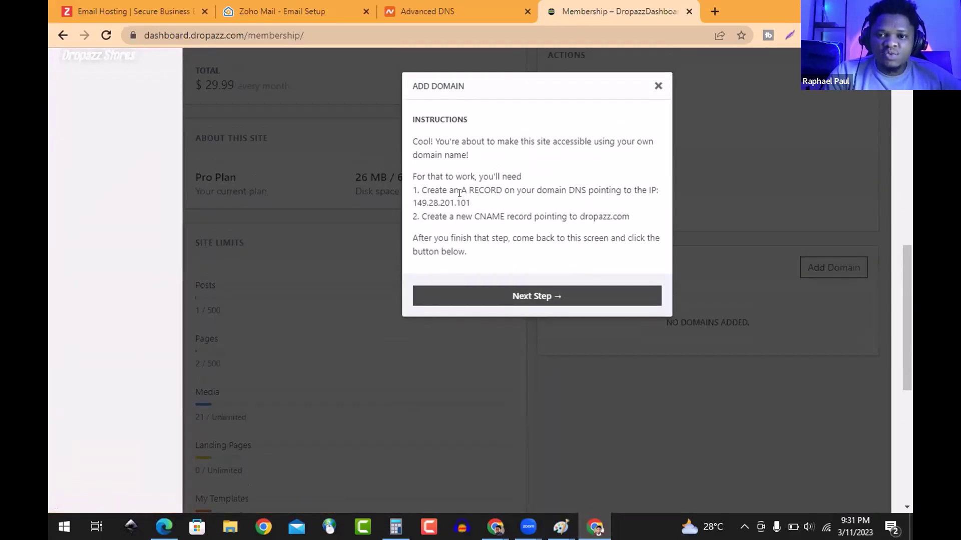
Select the A record IP 149.28.201.101 and go back to Namecheap's host records
drag(472, 201, 412, 203)
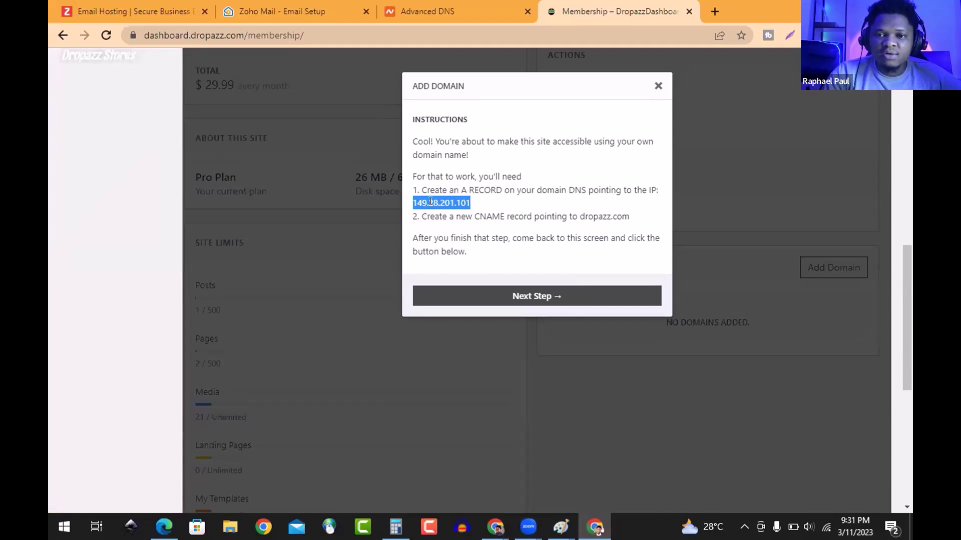
click(439, 9)
scroll(393, 360, down, 4)
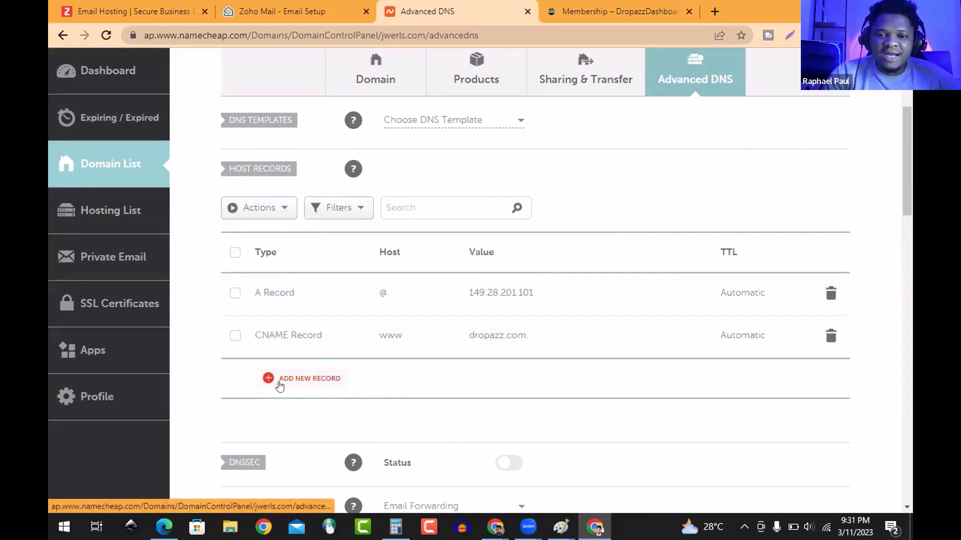
Add a new A Record host row in Namecheap and compare it with the Dropazz domain instructions
click(279, 382)
scroll(279, 385, down, 2)
scroll(276, 330, up, 1)
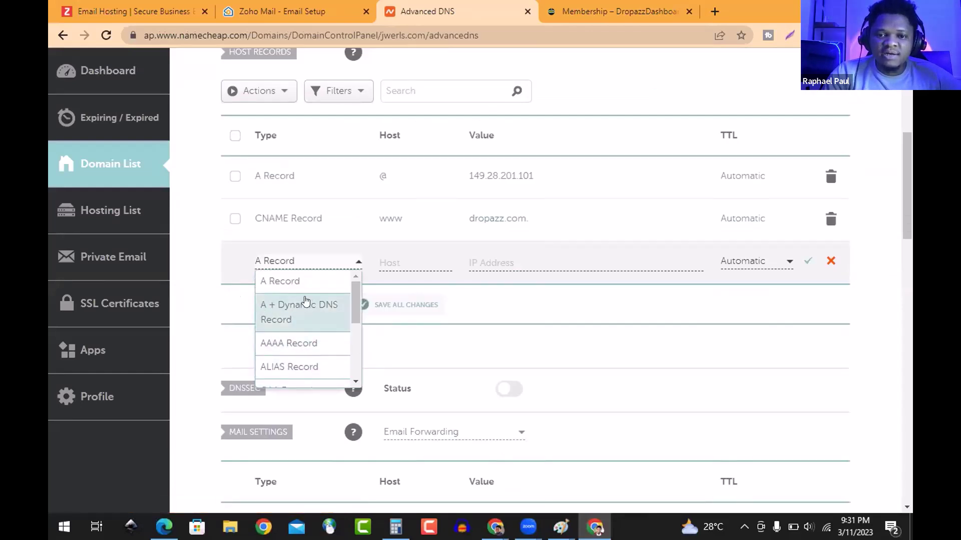
click(407, 347)
scroll(330, 298, up, 1)
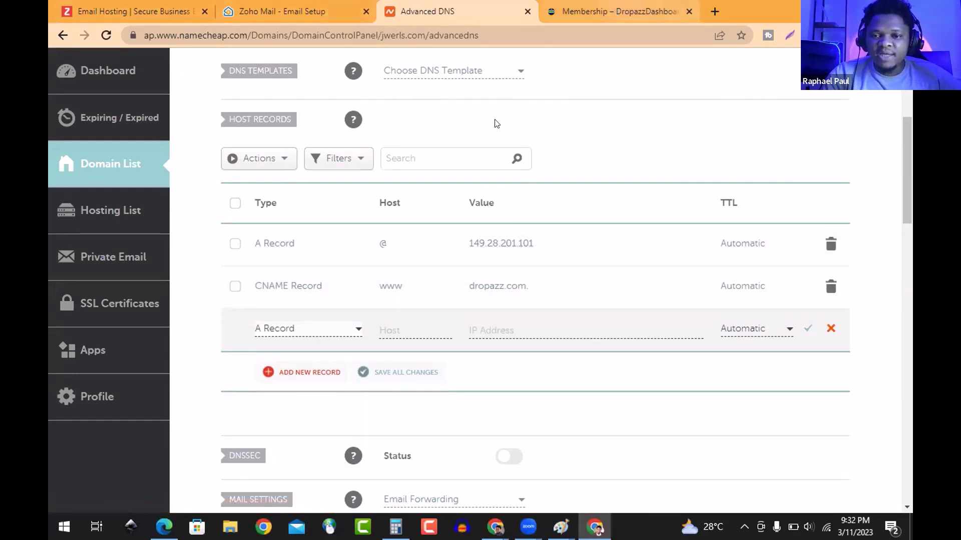
key(ctrl+Tab)
click(420, 11)
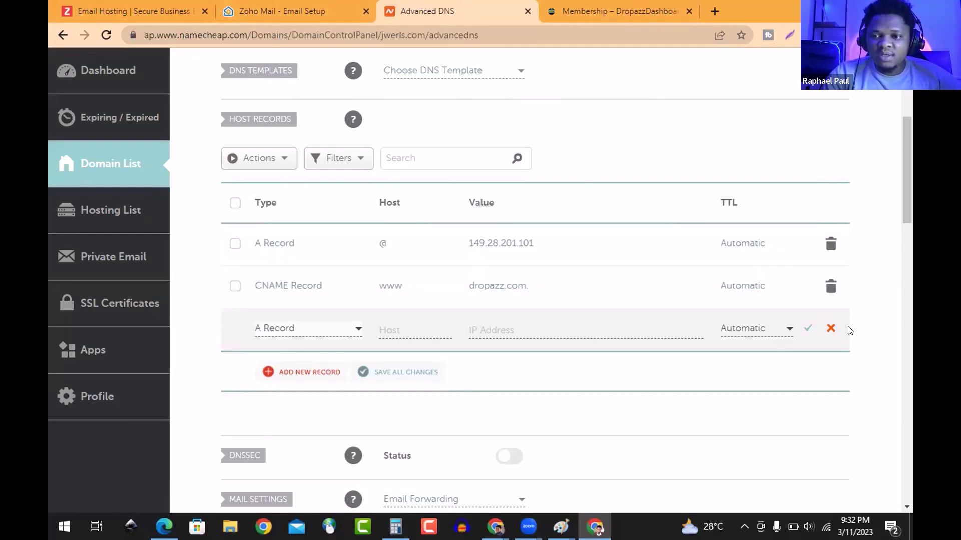
click(608, 11)
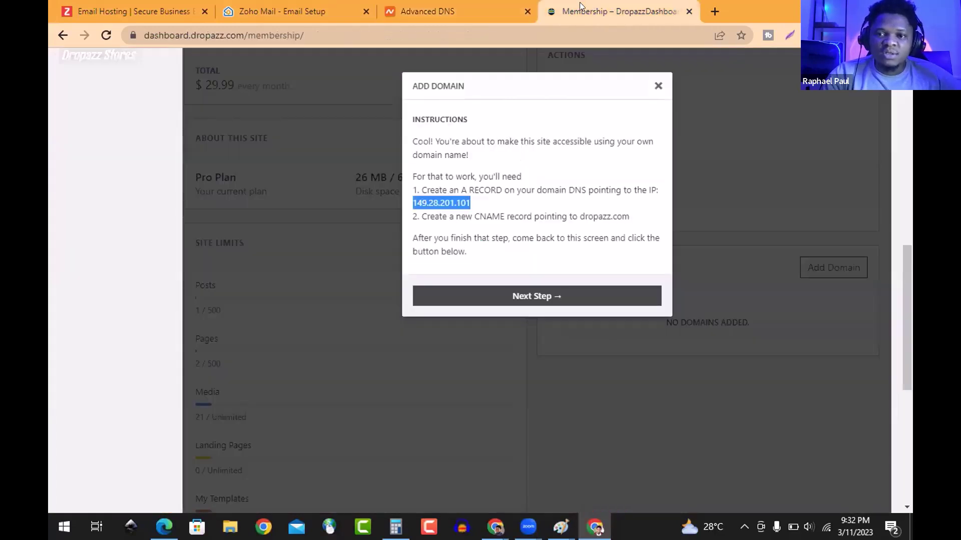
Advance Dropazz's Add Domain dialog to the Domain name field, then return to Namecheap
click(541, 298)
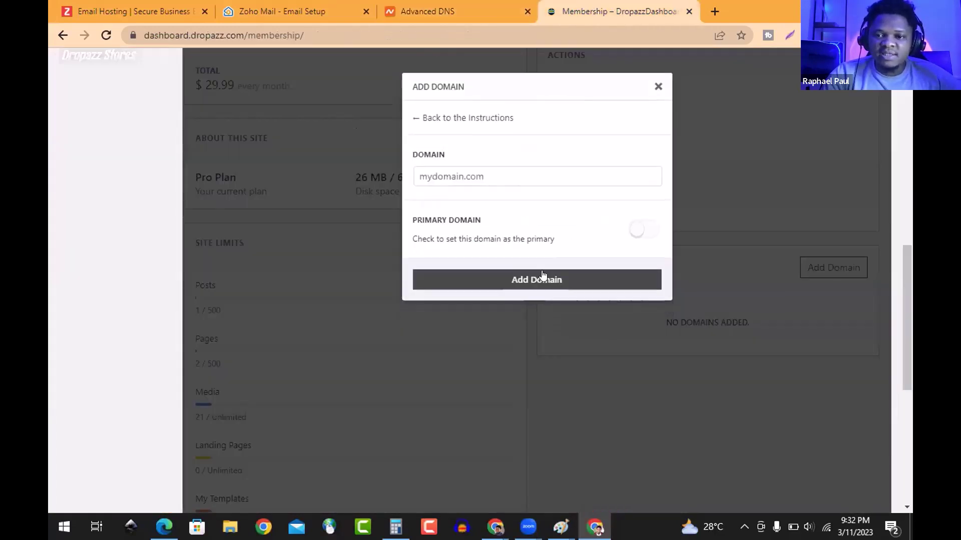
click(445, 186)
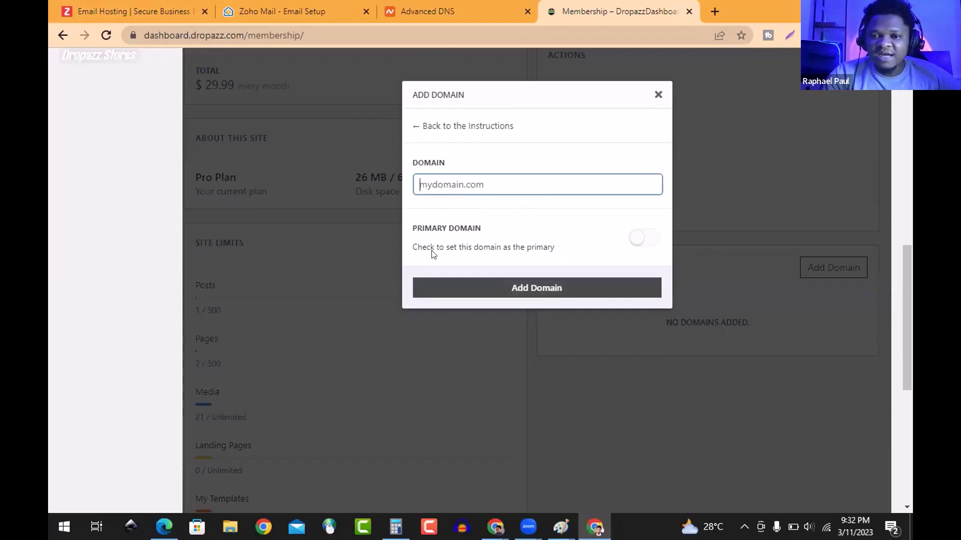
click(427, 12)
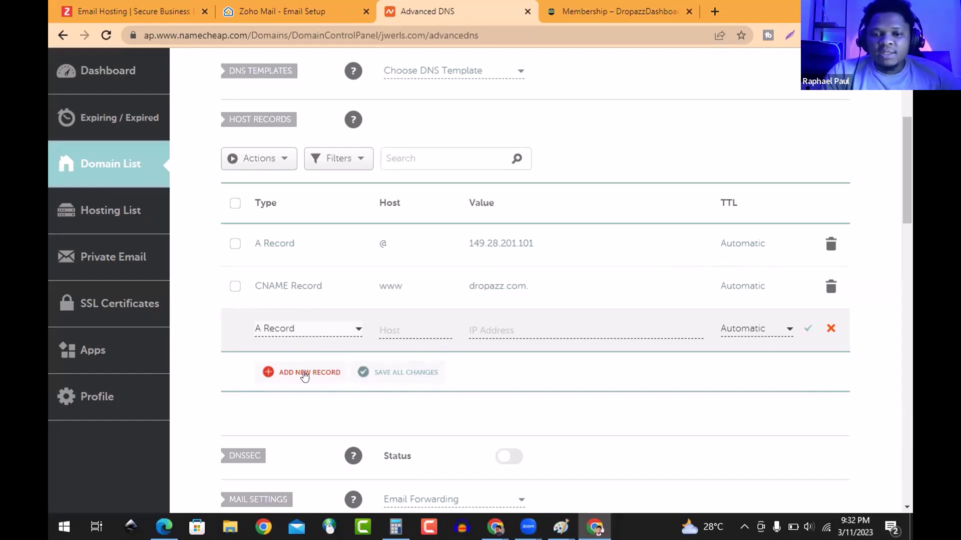
Compare Zoho's jwerls.com TXT verification details with Namecheap and open the new row's record type list
click(300, 10)
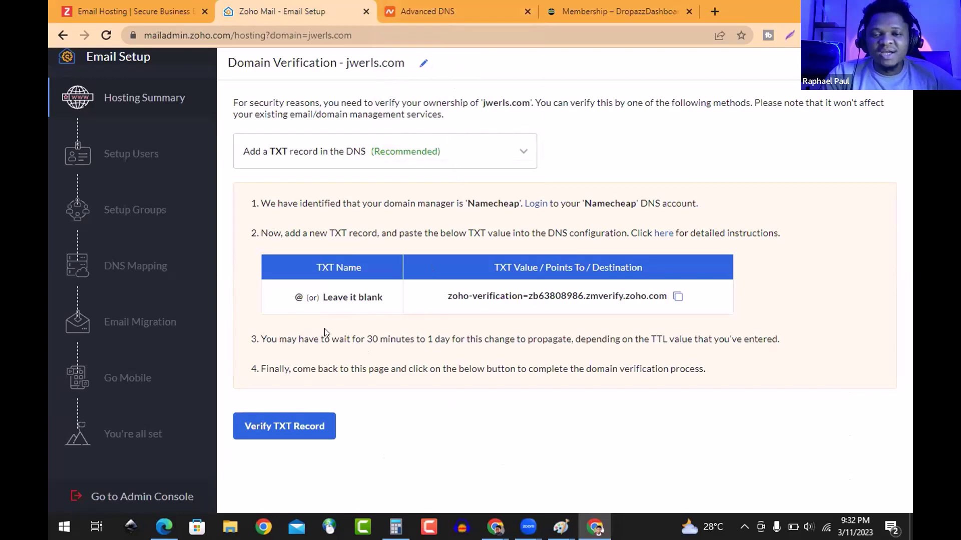
click(440, 8)
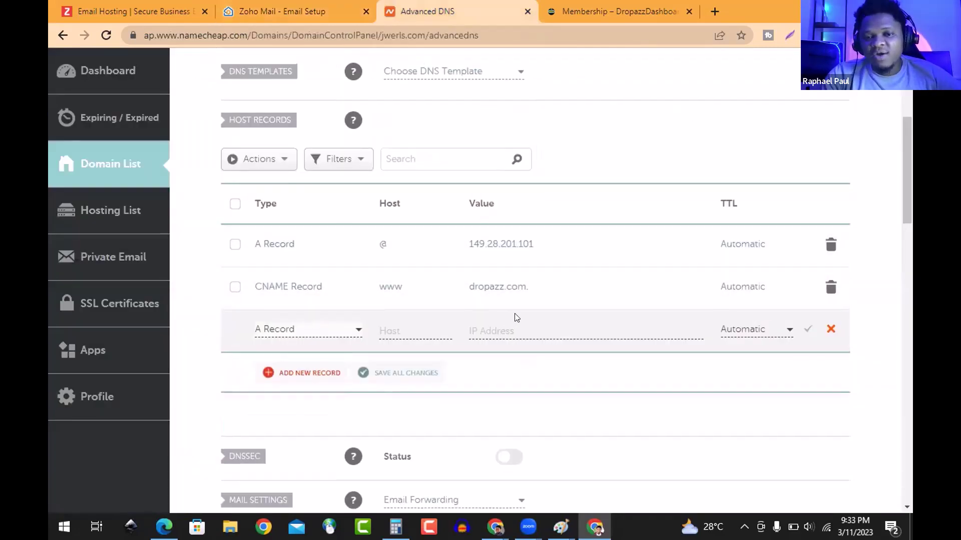
scroll(515, 317, up, 5)
scroll(397, 274, down, 4)
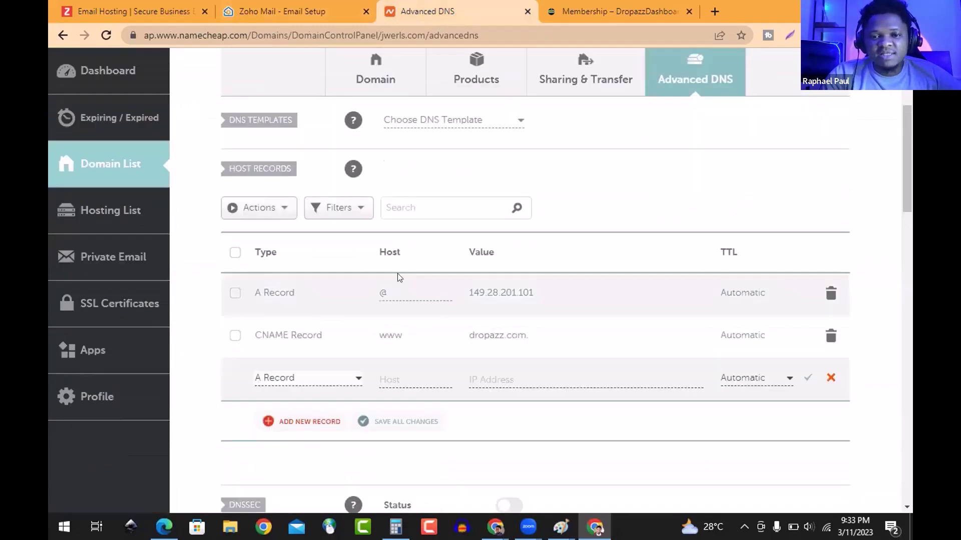
scroll(365, 296, down, 3)
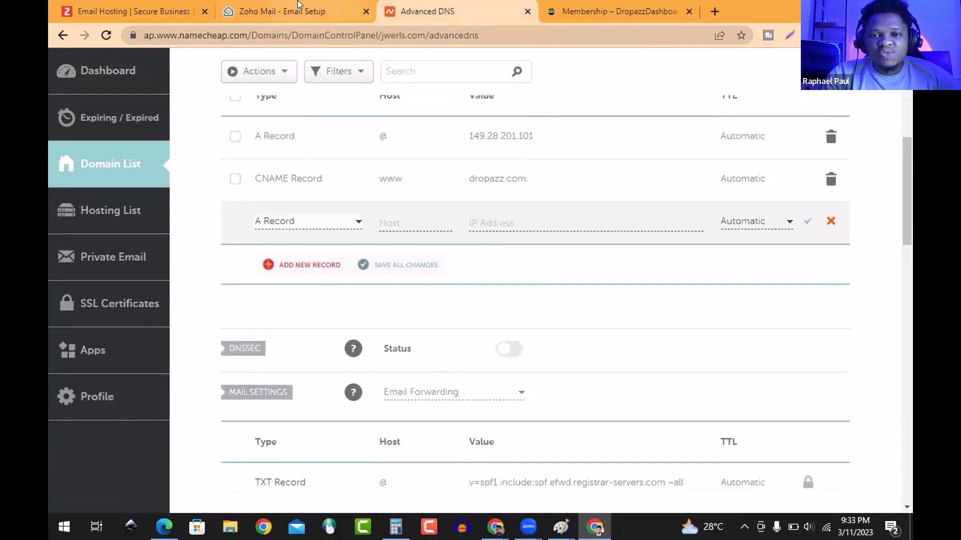
click(285, 11)
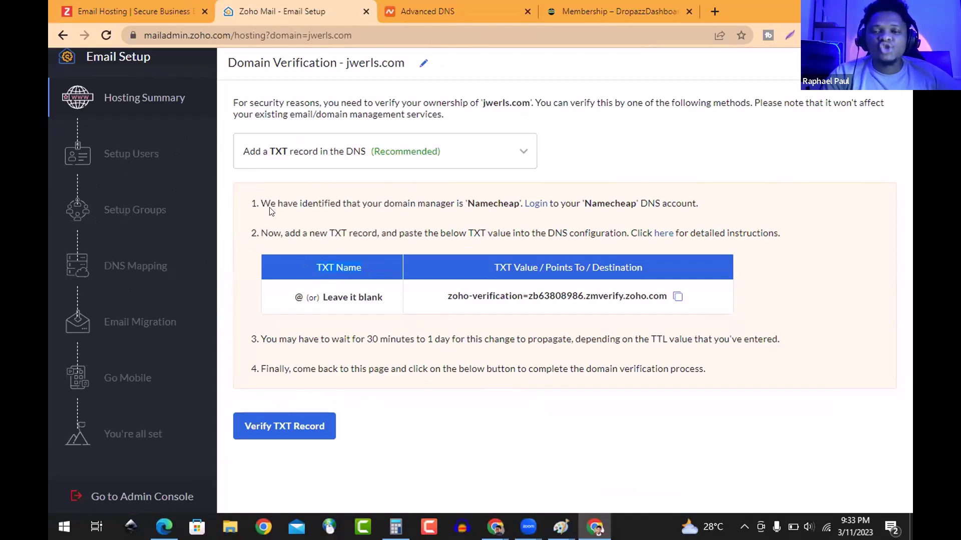
click(425, 11)
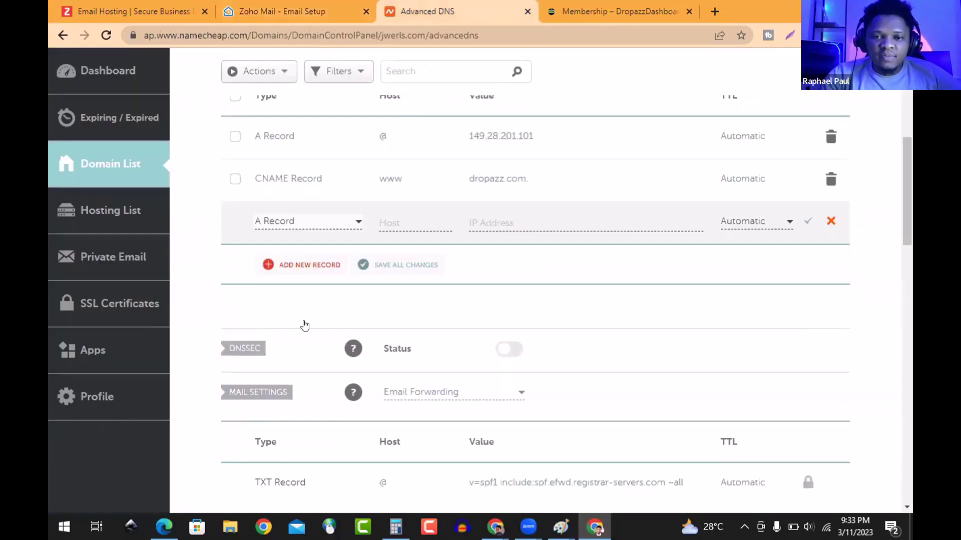
scroll(302, 326, up, 2)
click(264, 313)
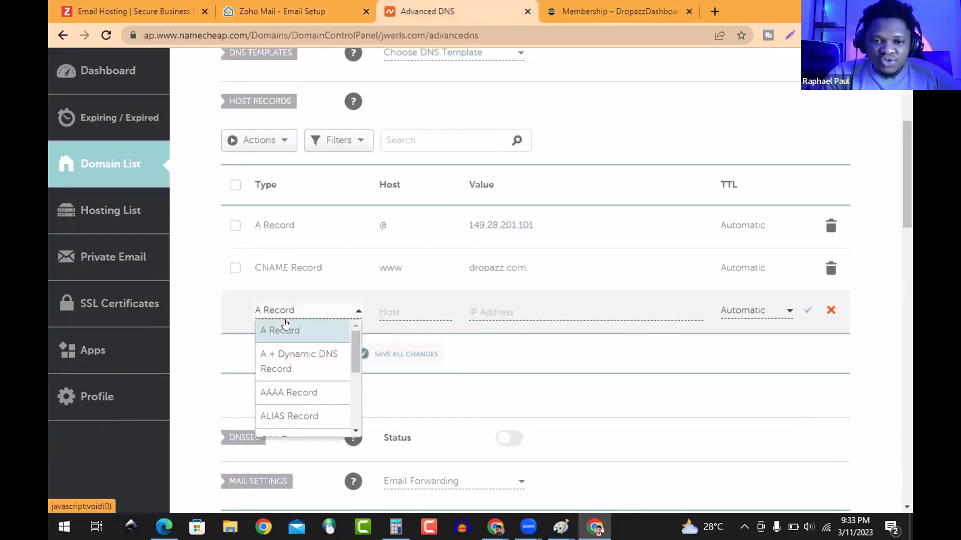
Make the new row a TXT Record for host @ with Zoho's zoho-verification value and save it
scroll(300, 400, down, 3)
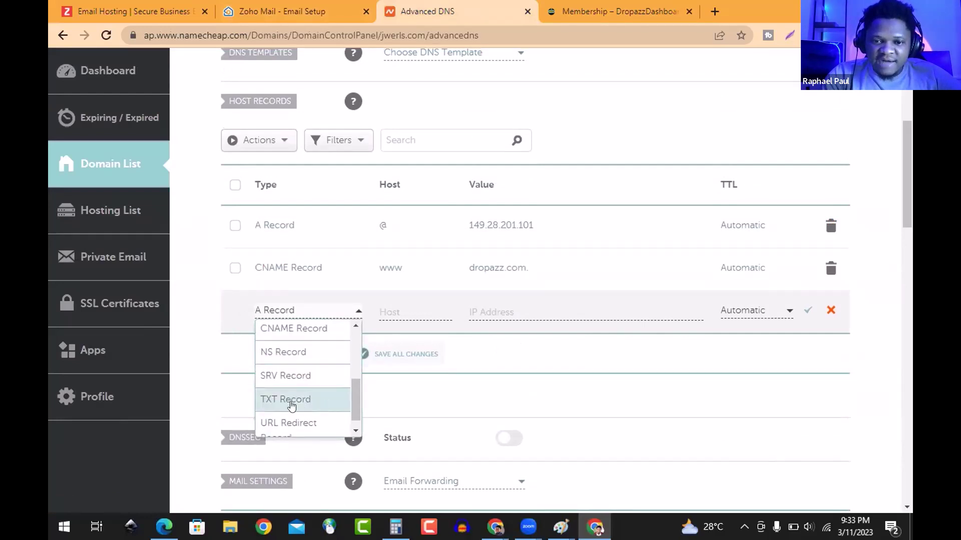
click(307, 403)
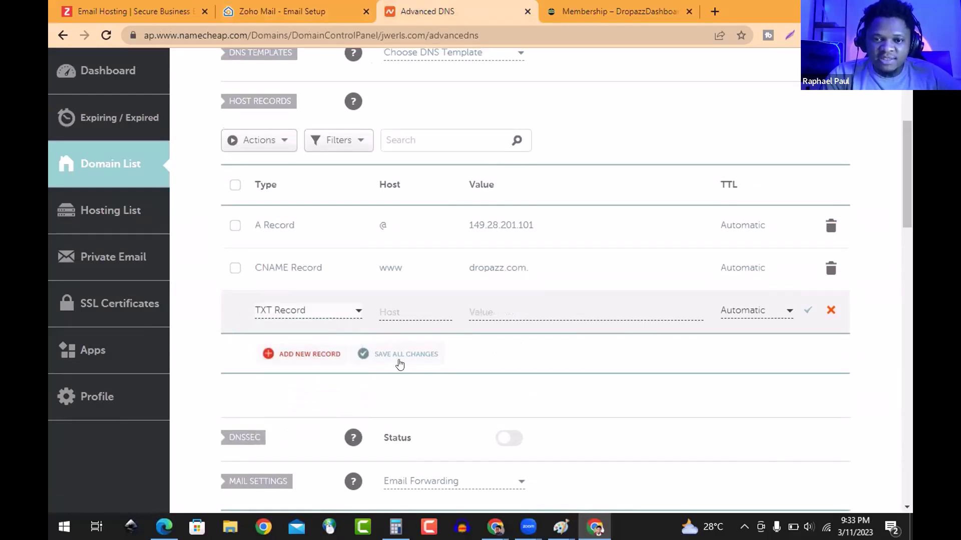
click(387, 313)
text(@)
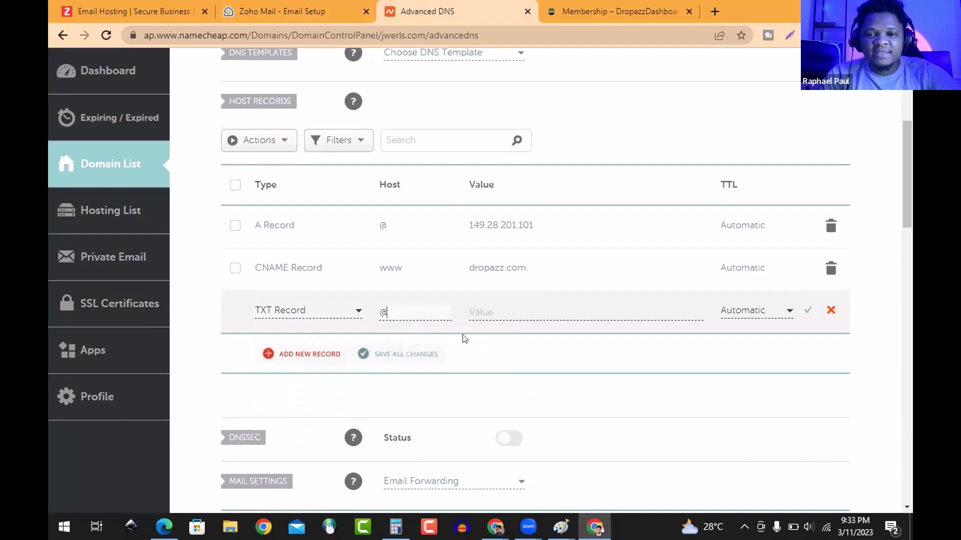
click(480, 313)
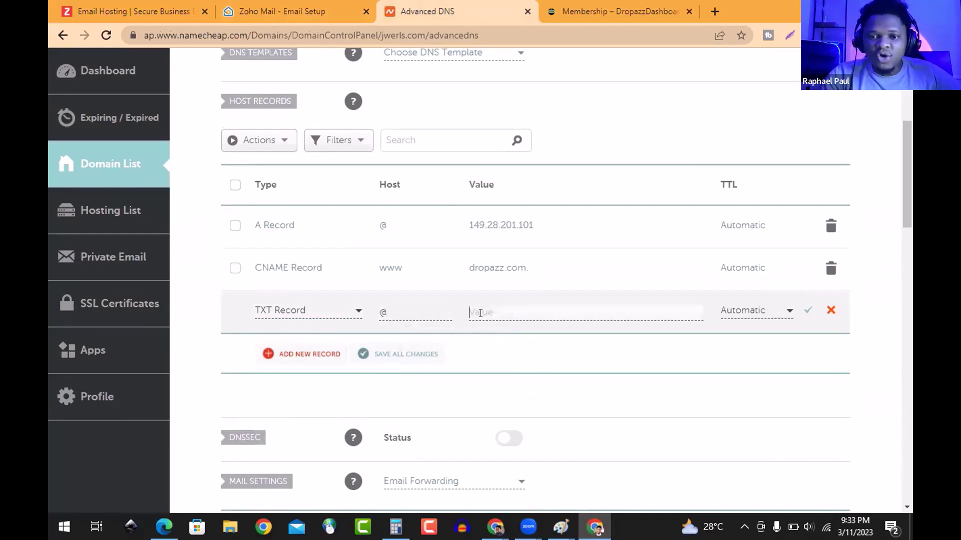
text(zoho-verification=zb63808986.zmverify.zoho.com)
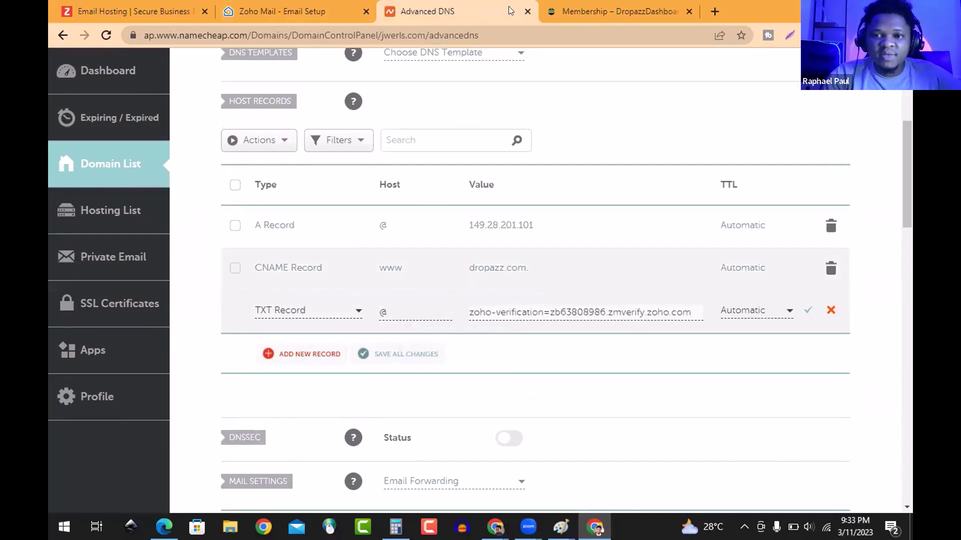
key(ctrl+shift+Tab)
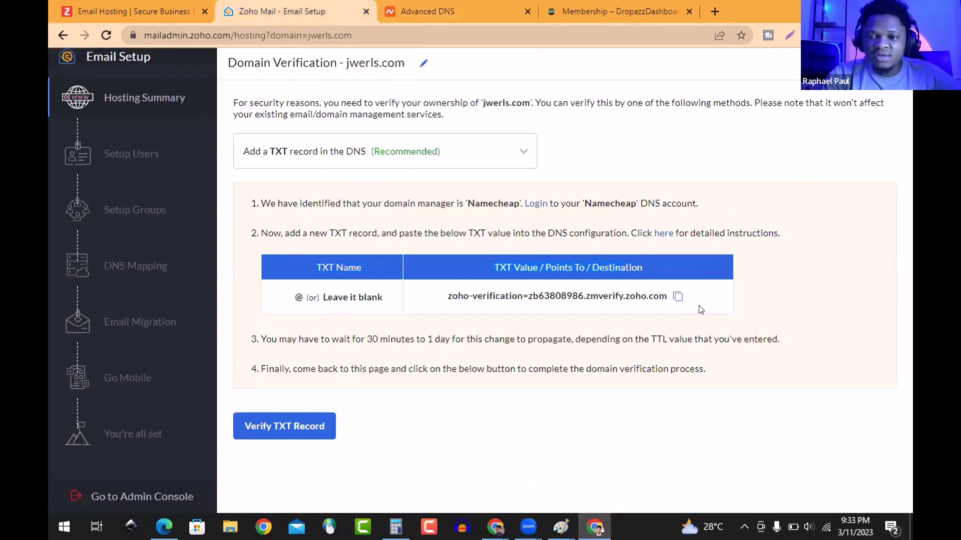
key(ctrl+Tab)
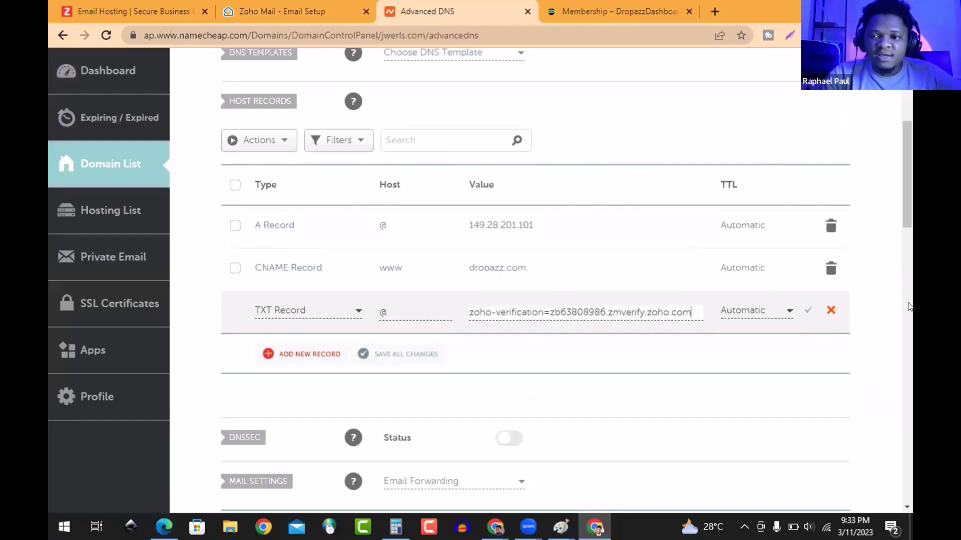
click(805, 311)
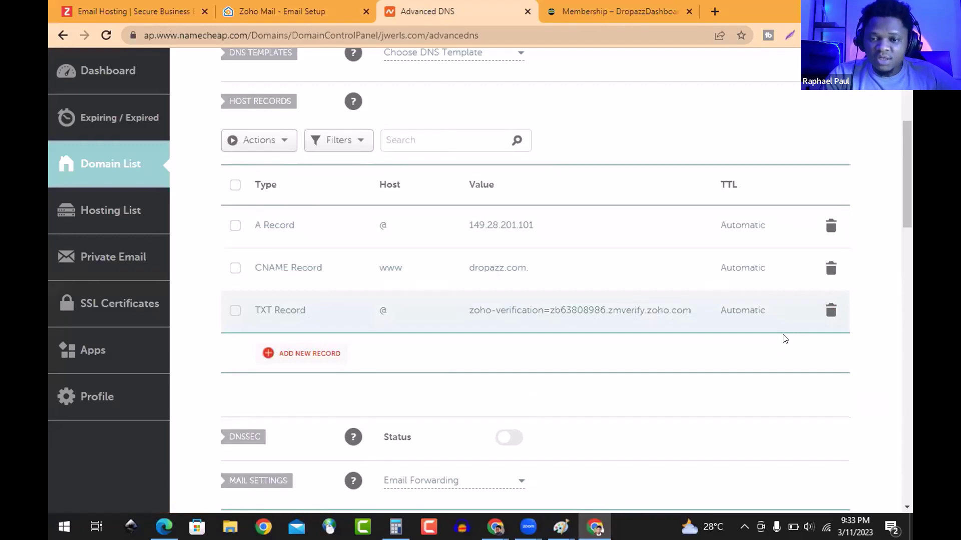
Run Zoho's TXT record verification for jwerls.com, which fails while the record propagates
click(270, 11)
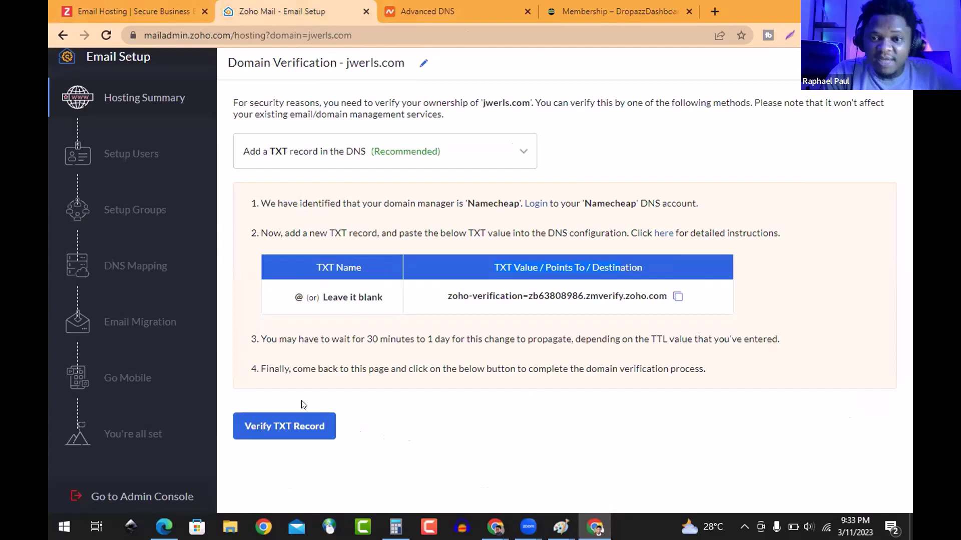
drag(270, 340, 527, 350)
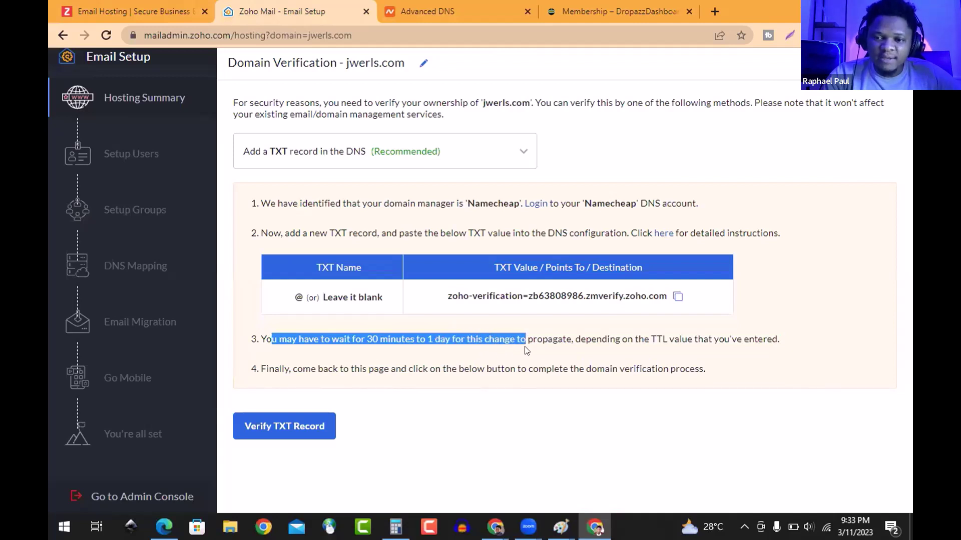
click(244, 429)
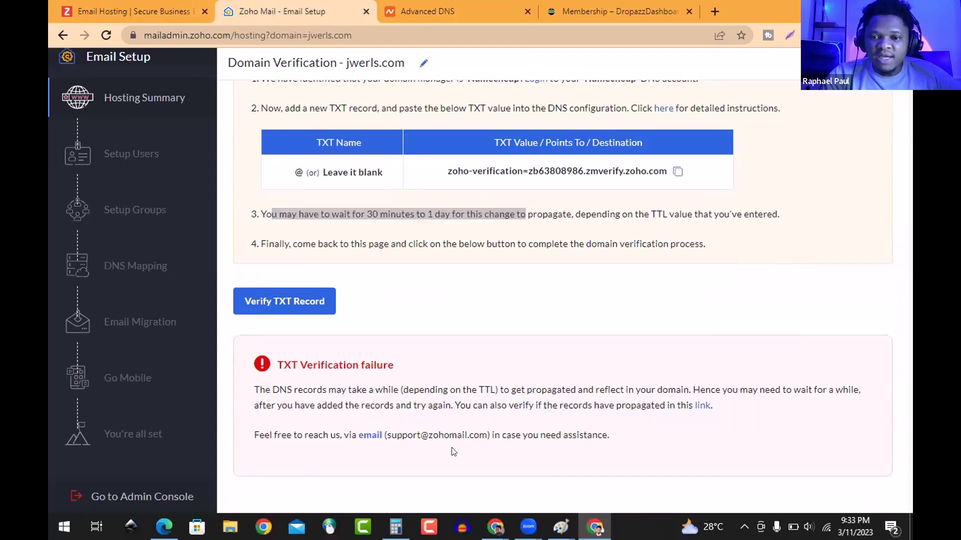
scroll(440, 420, up, 3)
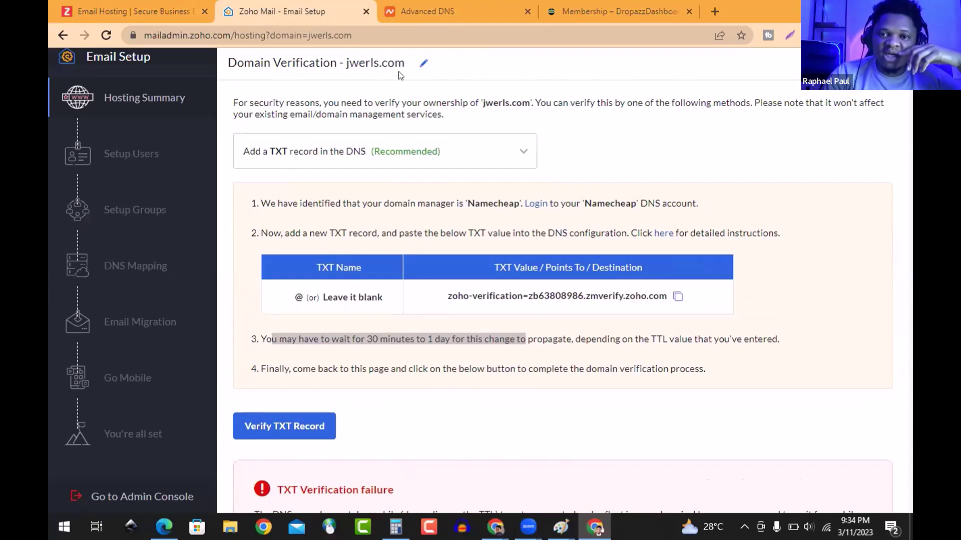
Change the zoho-verification TXT record's TTL to 5 min, save it, and return to Zoho setup
click(461, 7)
scroll(381, 410, up, 3)
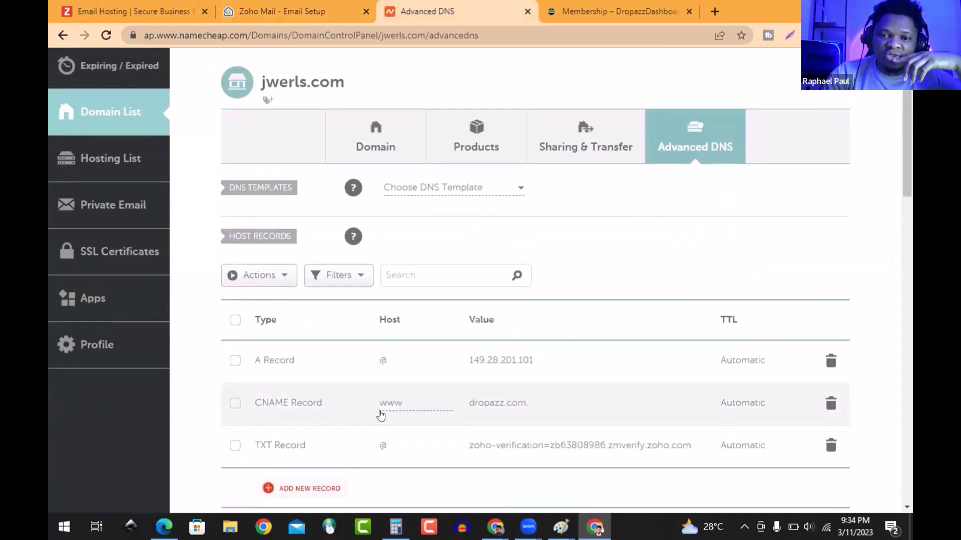
scroll(412, 429, down, 2)
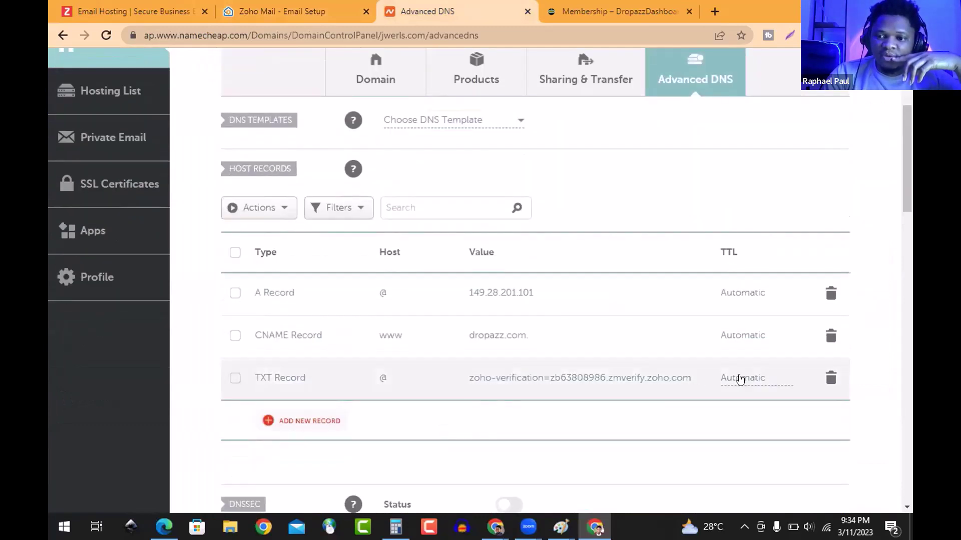
click(739, 379)
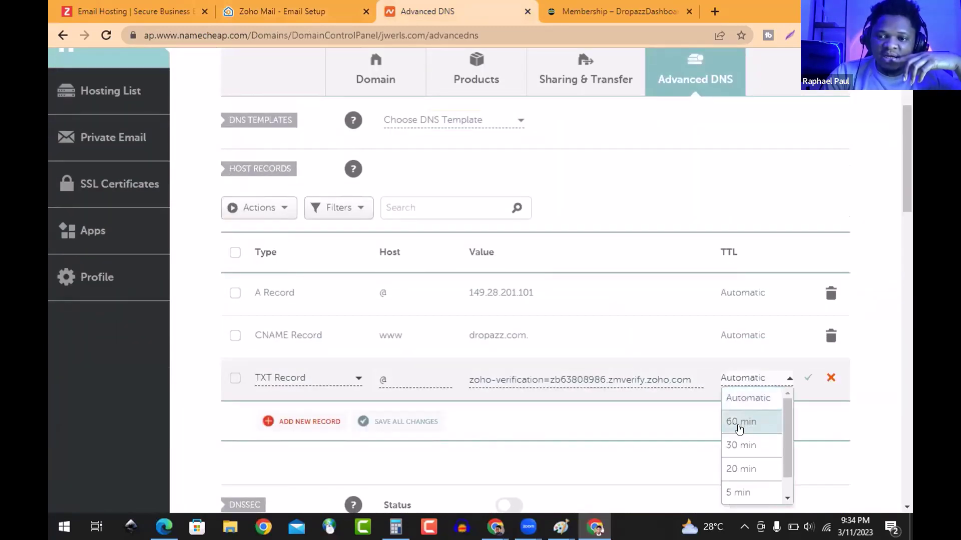
scroll(738, 426, up, 2)
scroll(740, 438, down, 5)
scroll(736, 298, up, 5)
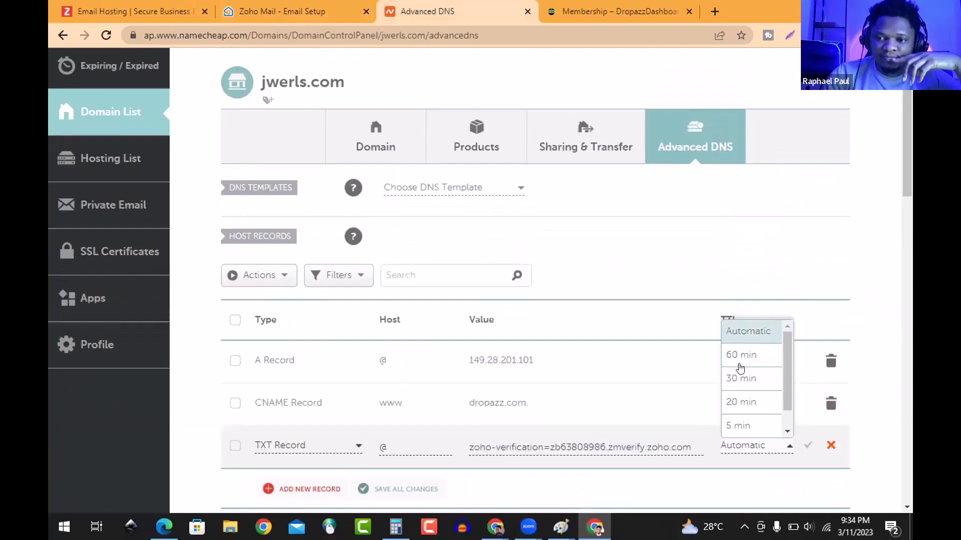
click(738, 426)
scroll(763, 419, down, 5)
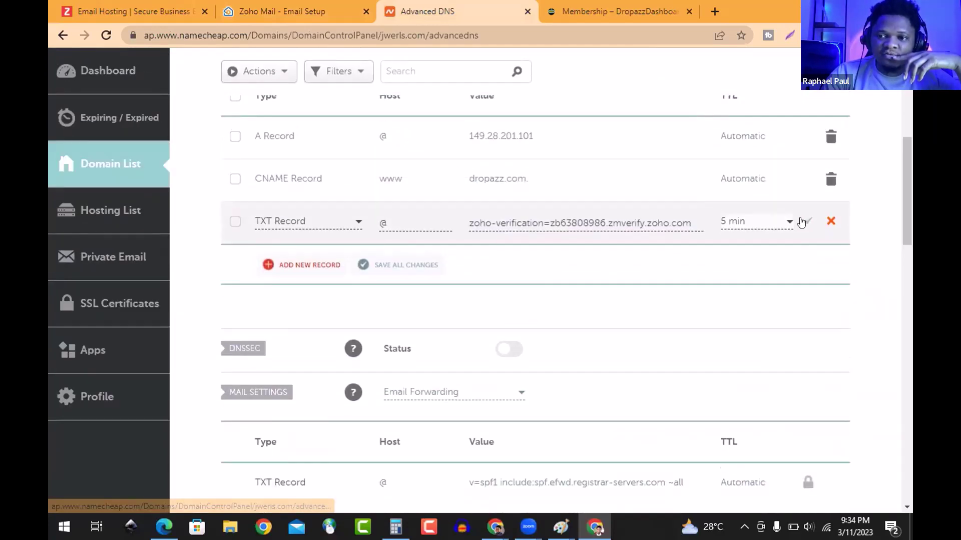
key(Return)
scroll(465, 470, up, 5)
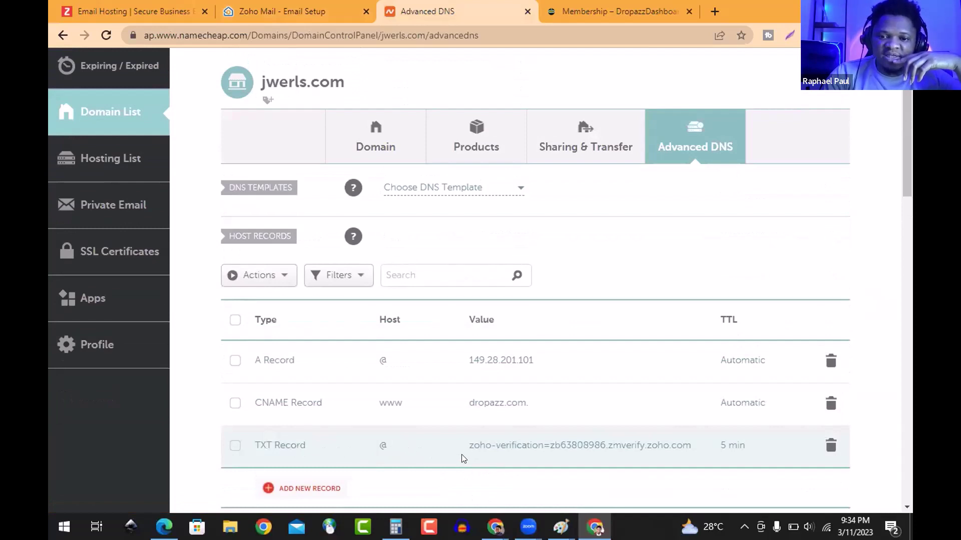
scroll(401, 450, down, 3)
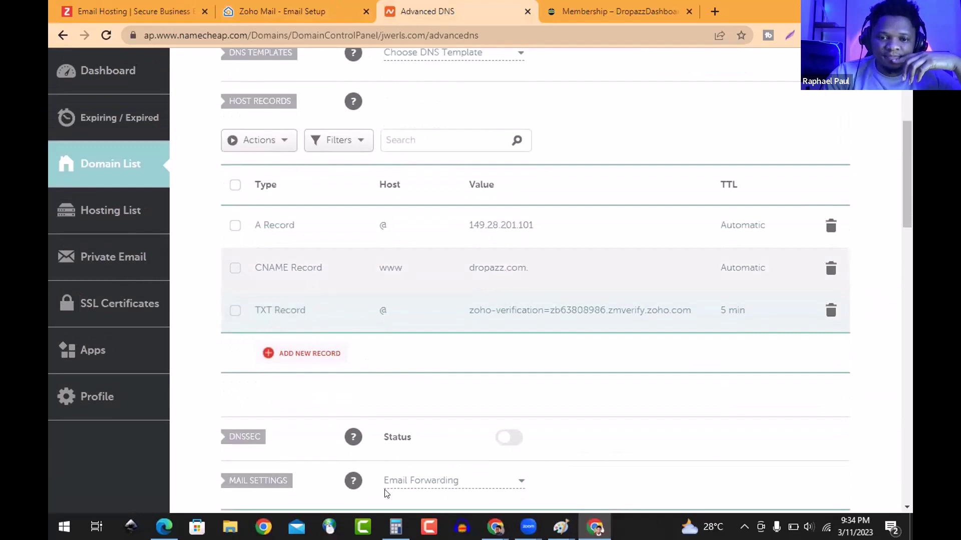
key(ctrl+shift+Tab)
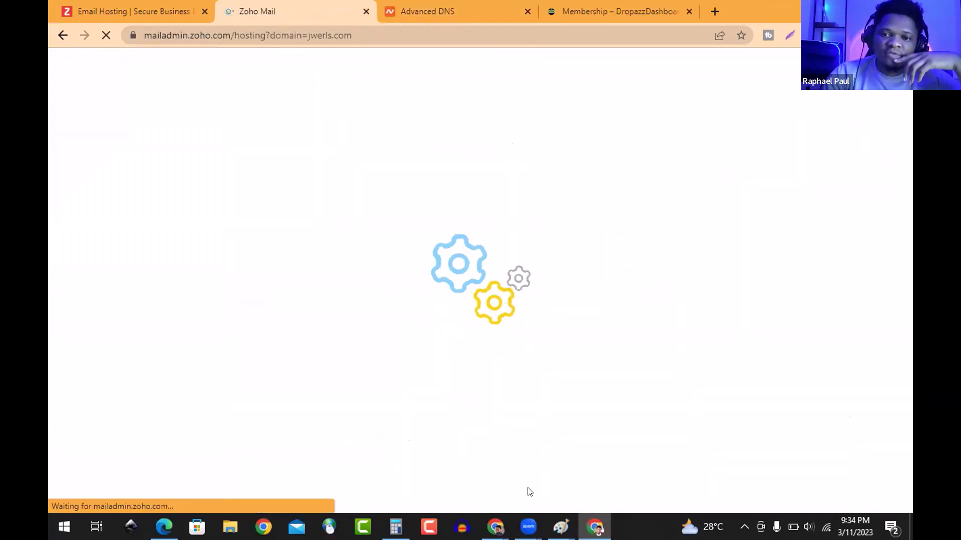
Enter support as the super administrator login name and create it; it's rejected as existing
drag(711, 306, 433, 276)
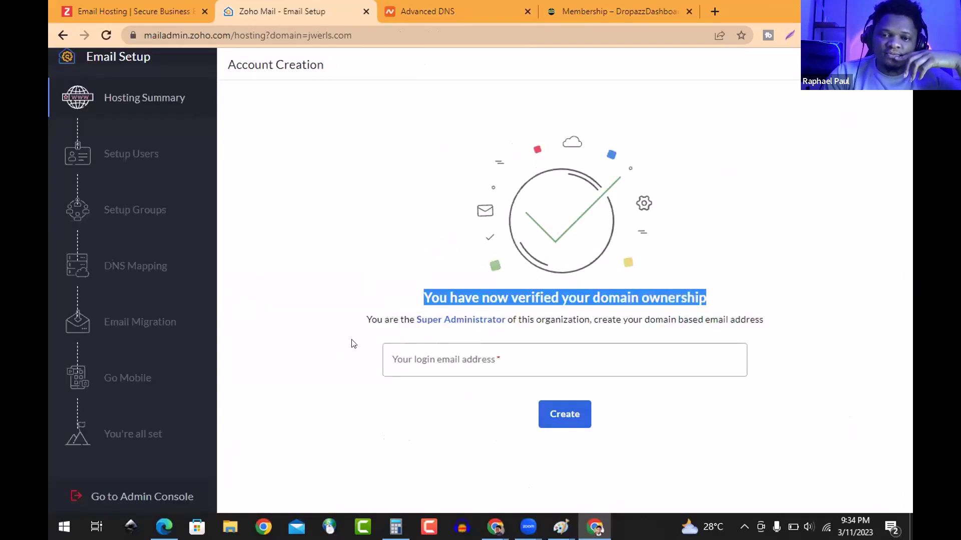
mouse_move(431, 328)
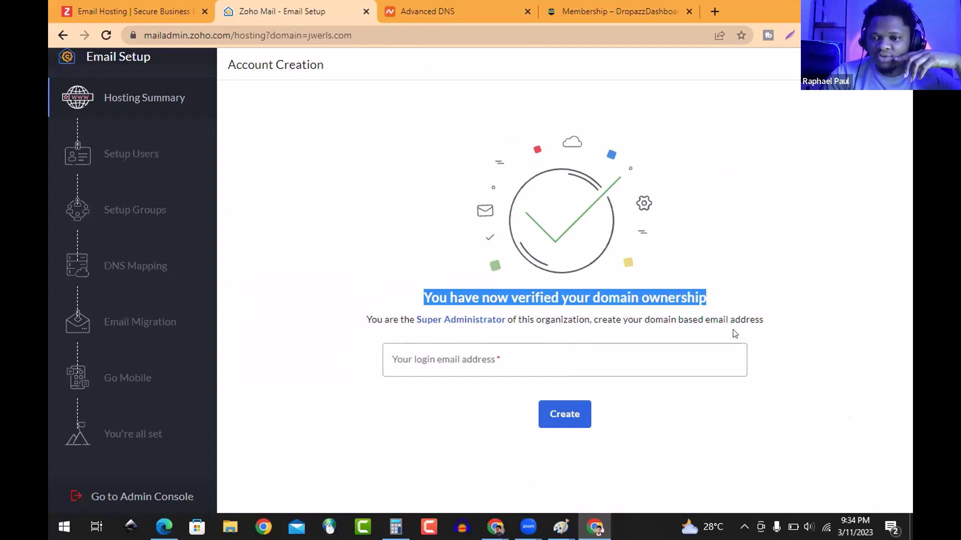
click(464, 362)
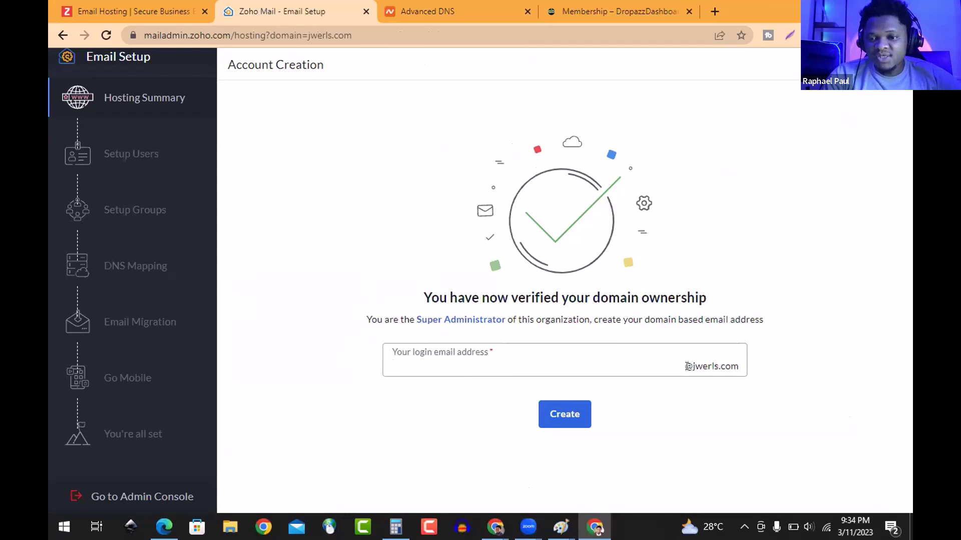
mouse_move(460, 321)
drag(372, 349, 322, 375)
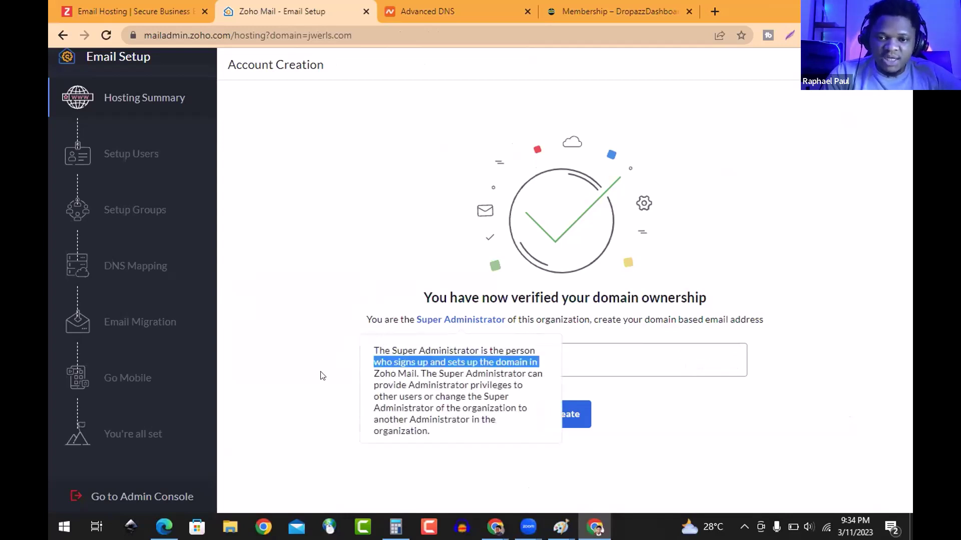
click(473, 370)
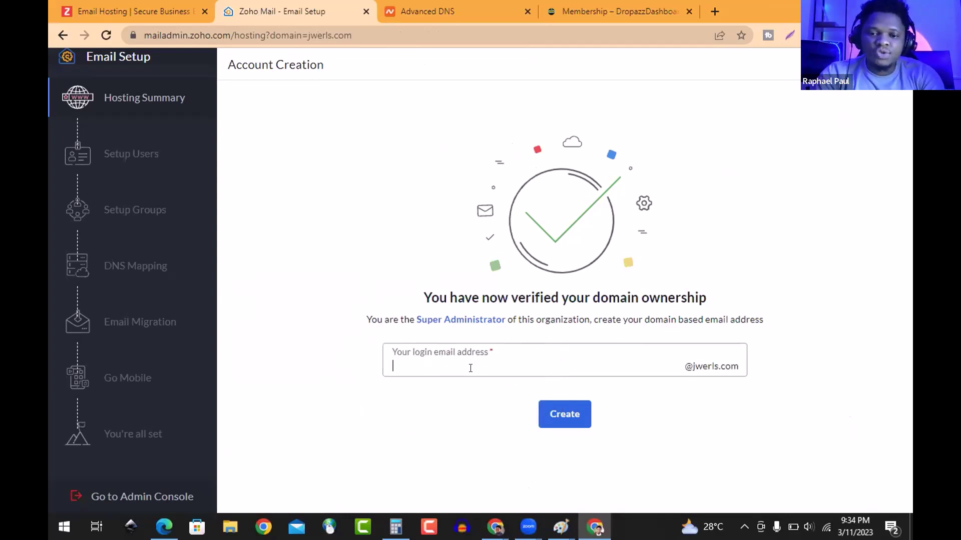
text(support)
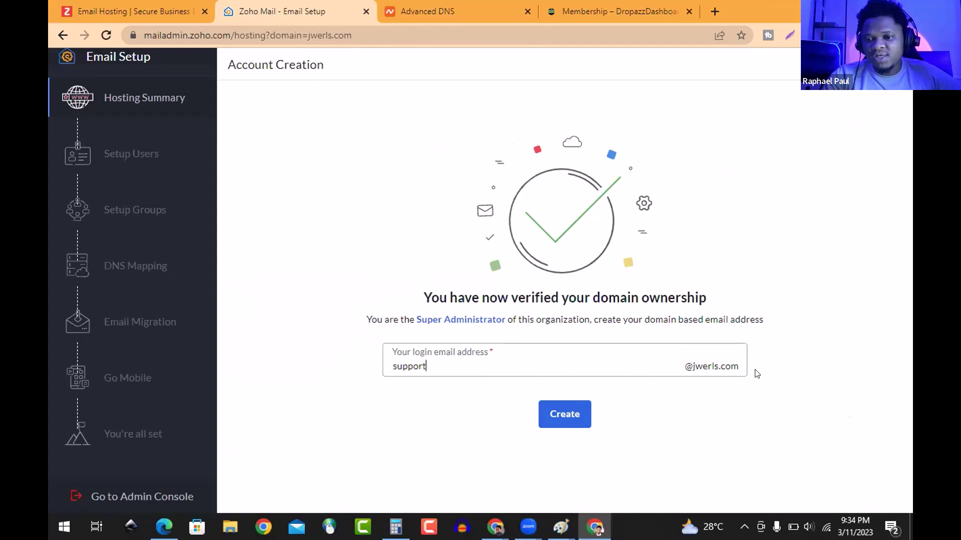
click(554, 414)
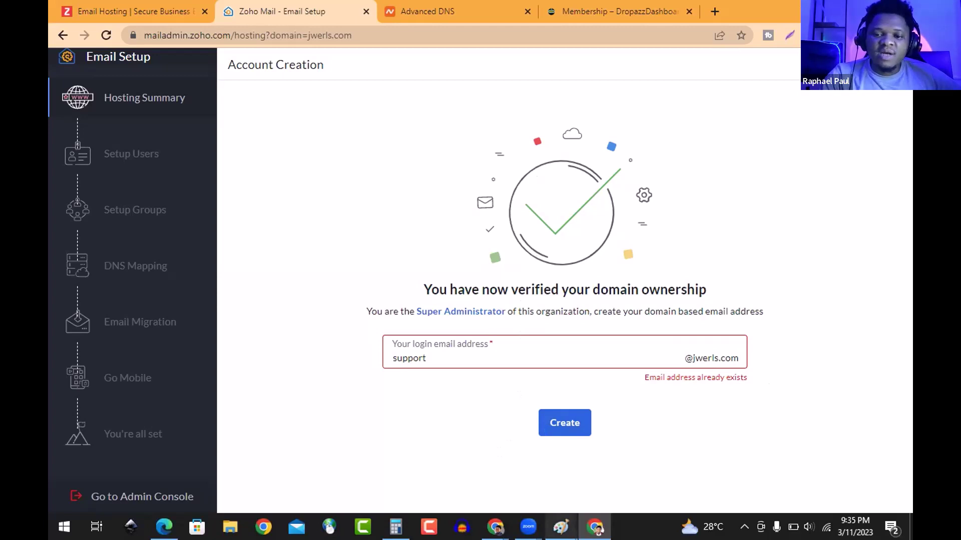
mouse_move(496, 526)
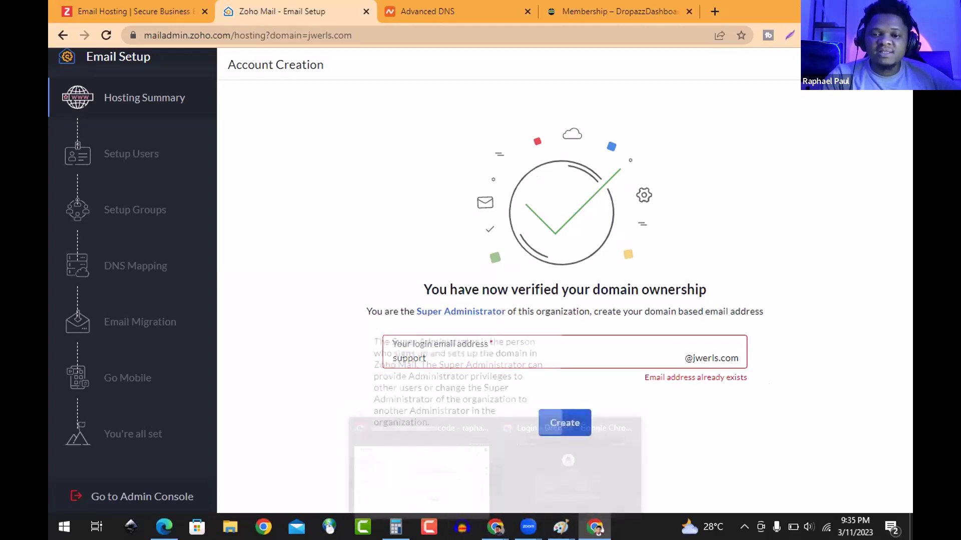
click(421, 475)
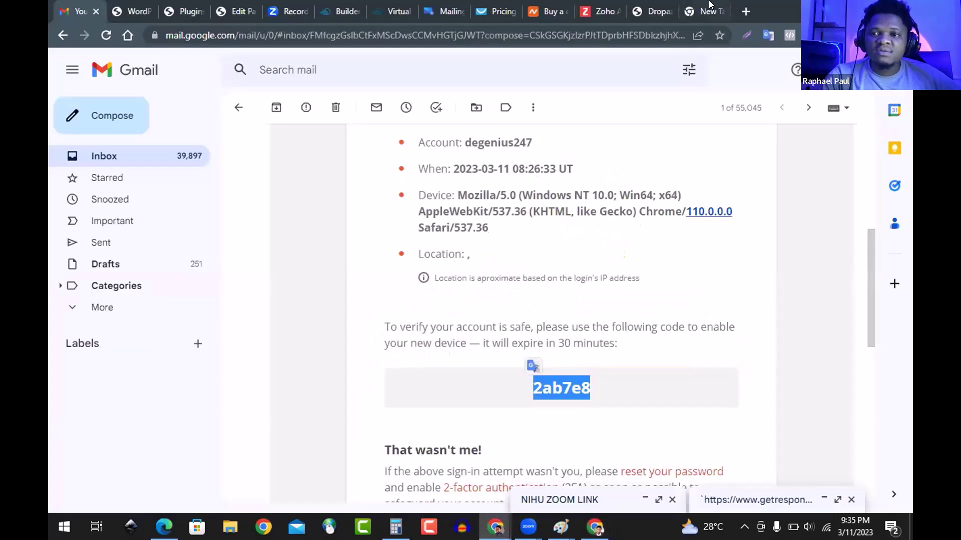
click(601, 11)
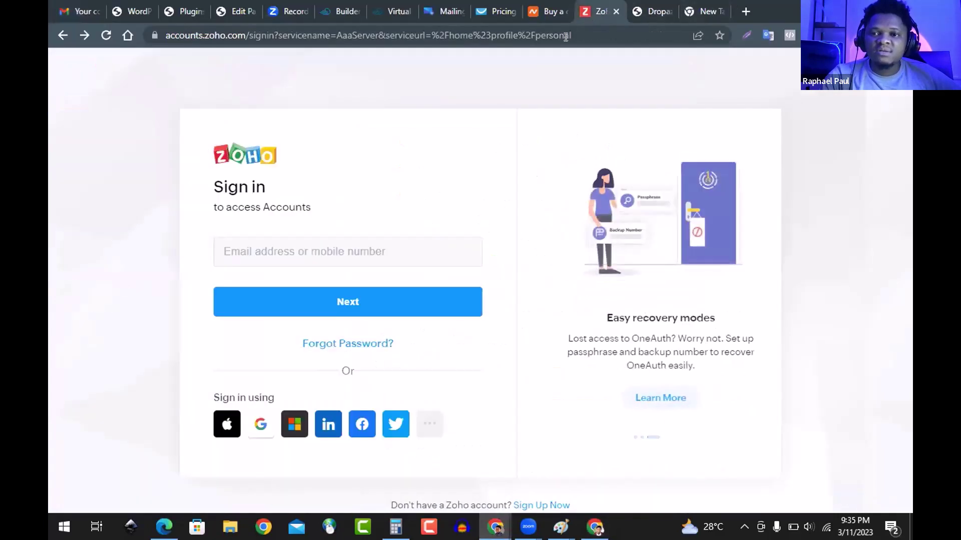
click(62, 36)
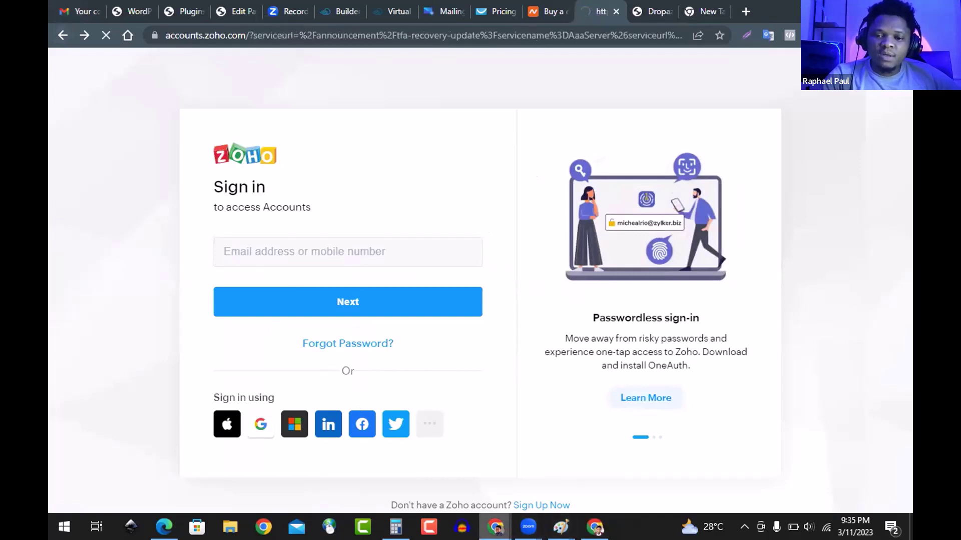
mouse_move(495, 527)
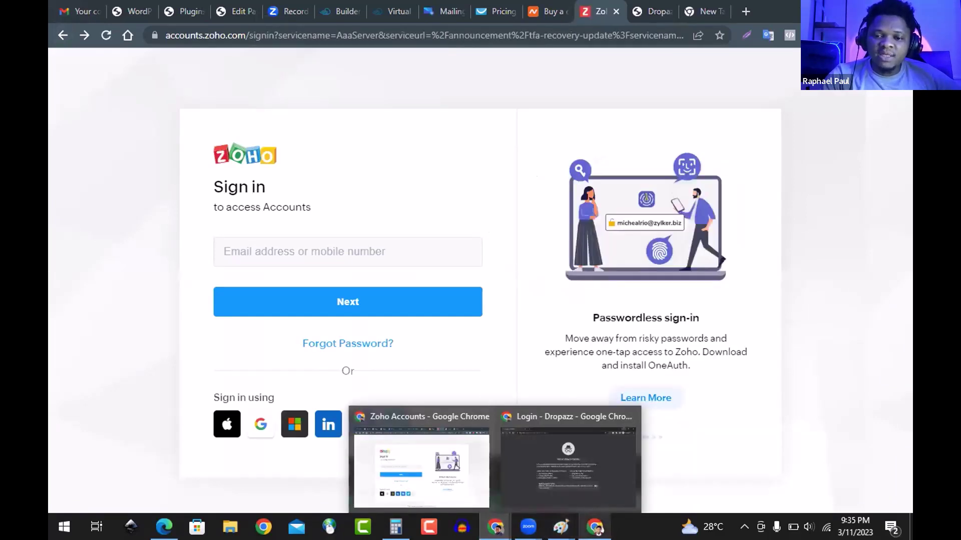
key(alt+Tab)
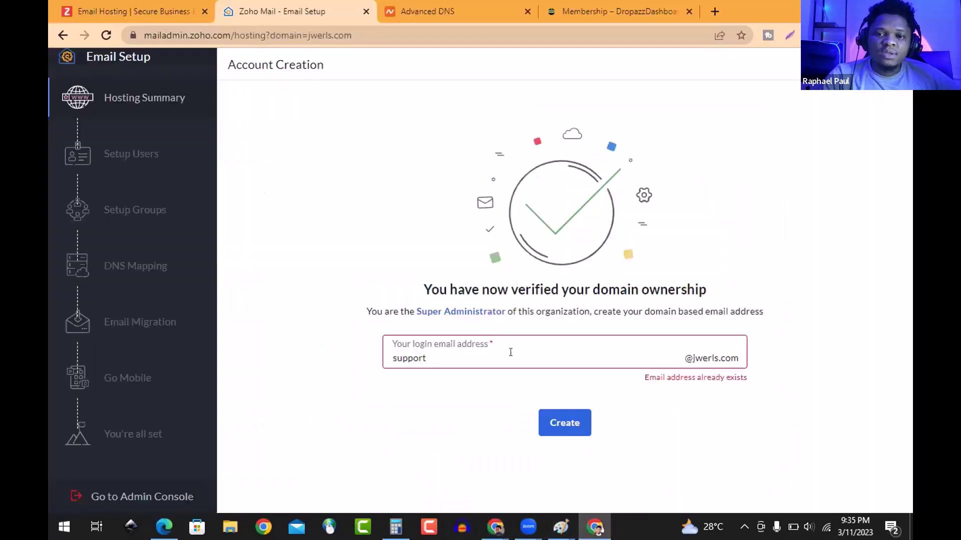
Replace the taken login name with admin, after trying customercare, and create the account
drag(443, 353, 330, 360)
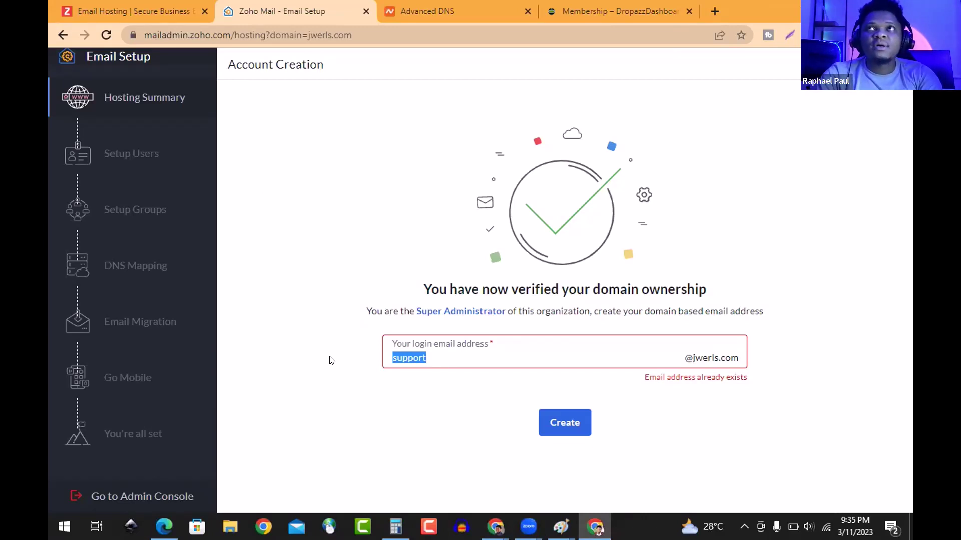
text(c)
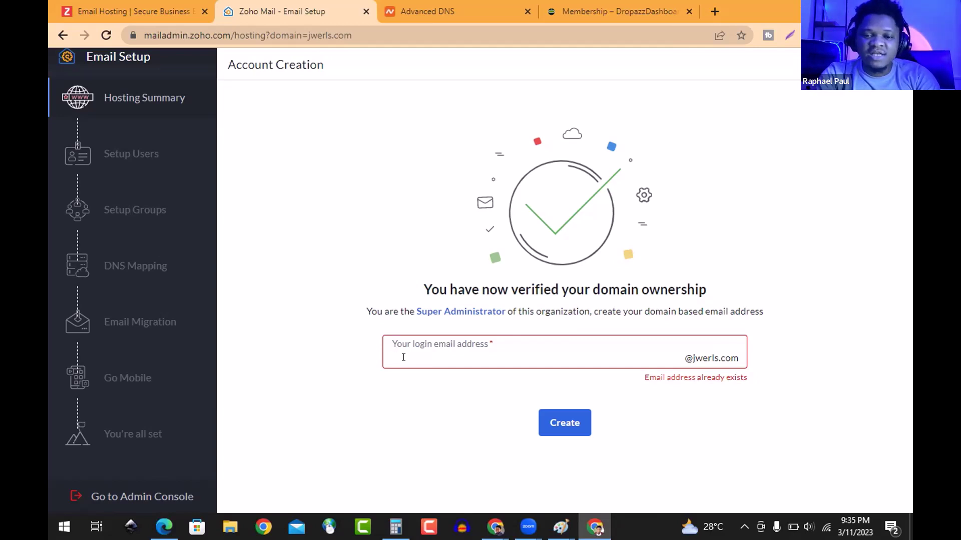
text(customer)
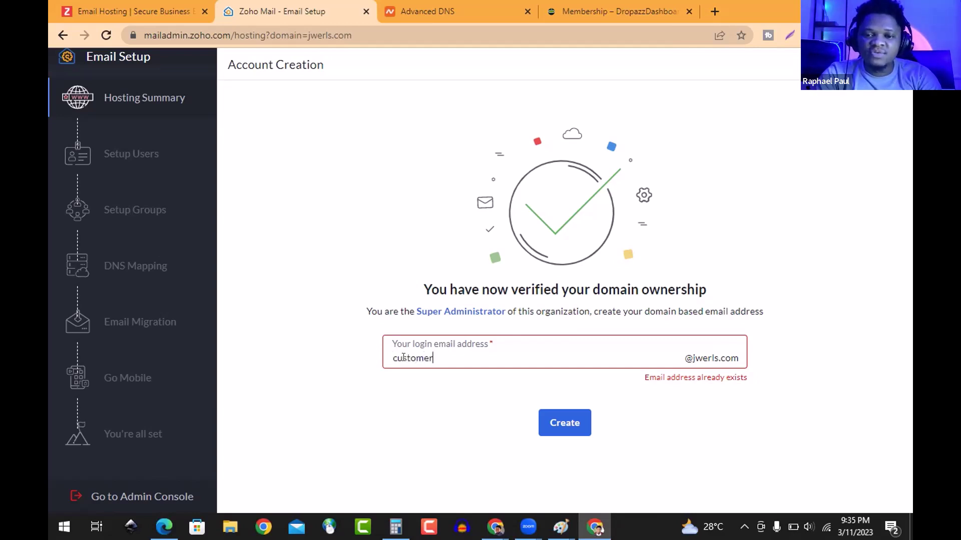
text(c)
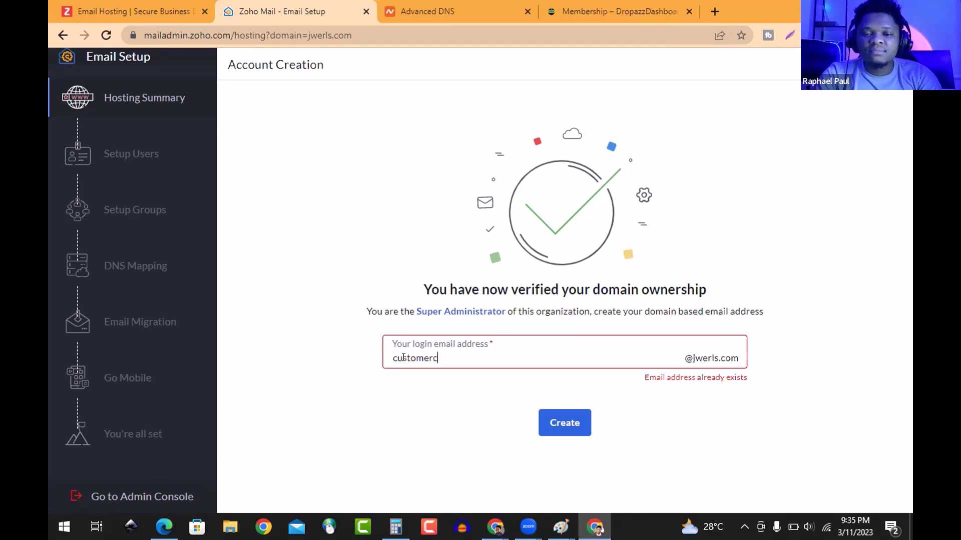
text(are)
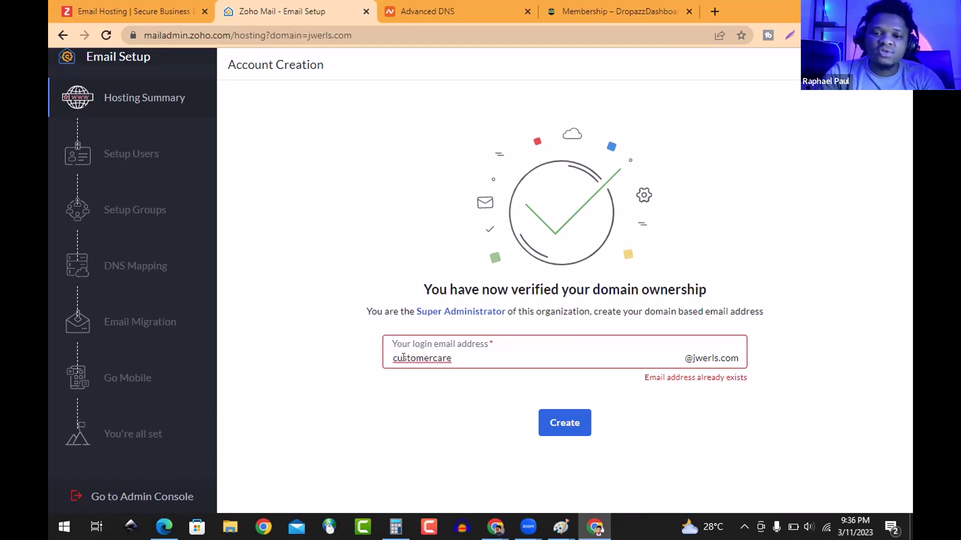
drag(457, 357, 380, 352)
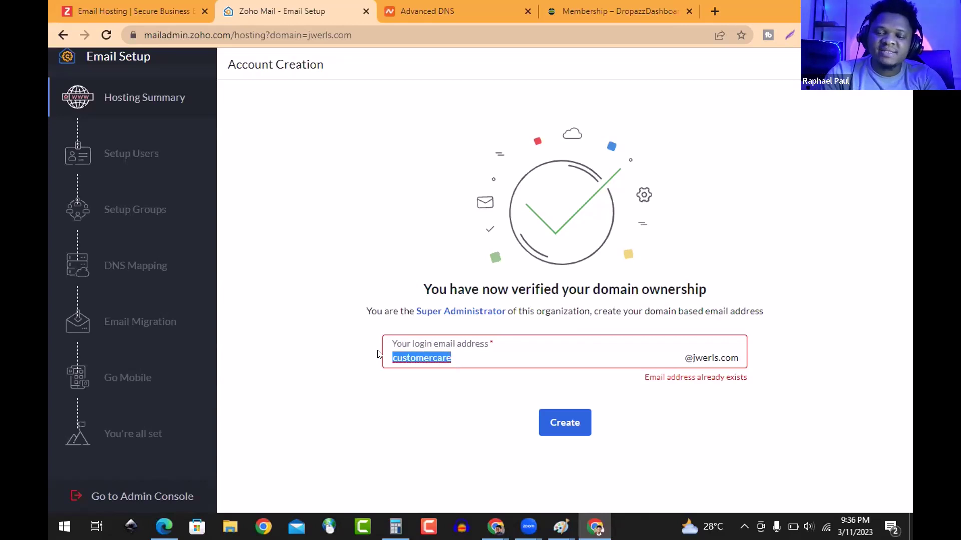
key(BackSpace)
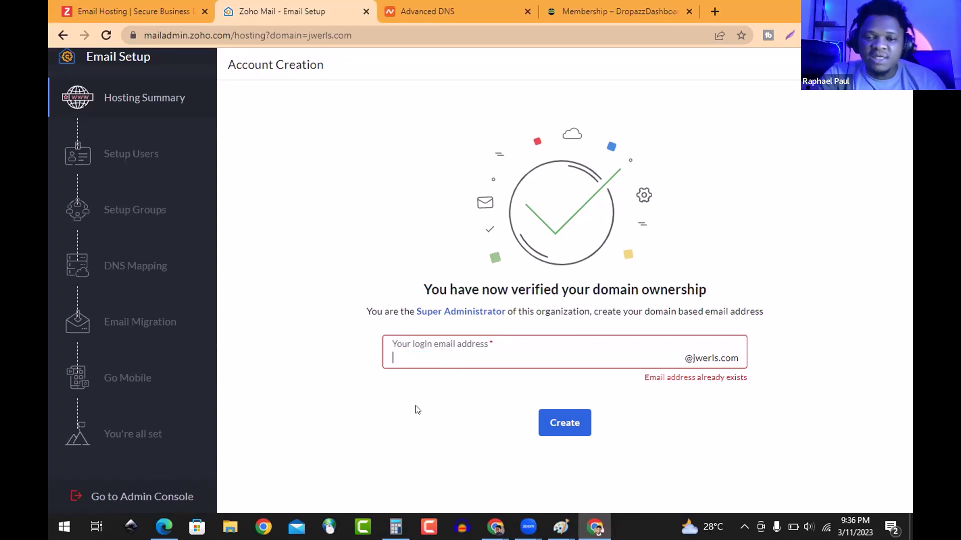
text(admin)
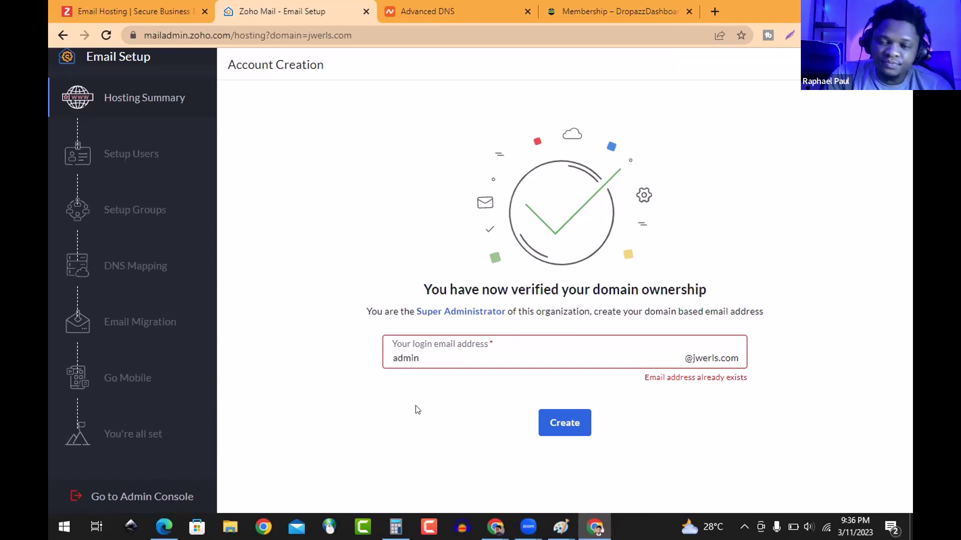
click(590, 429)
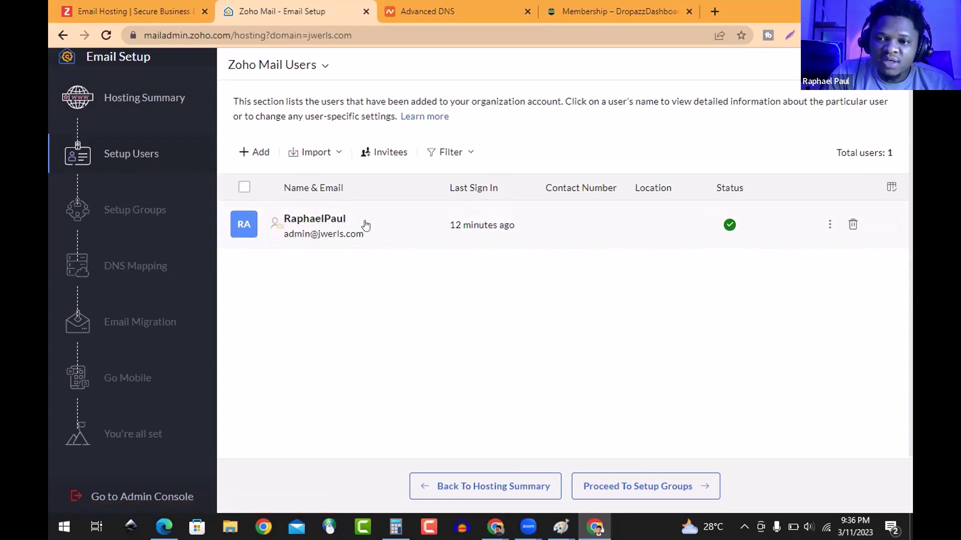
click(826, 229)
click(760, 251)
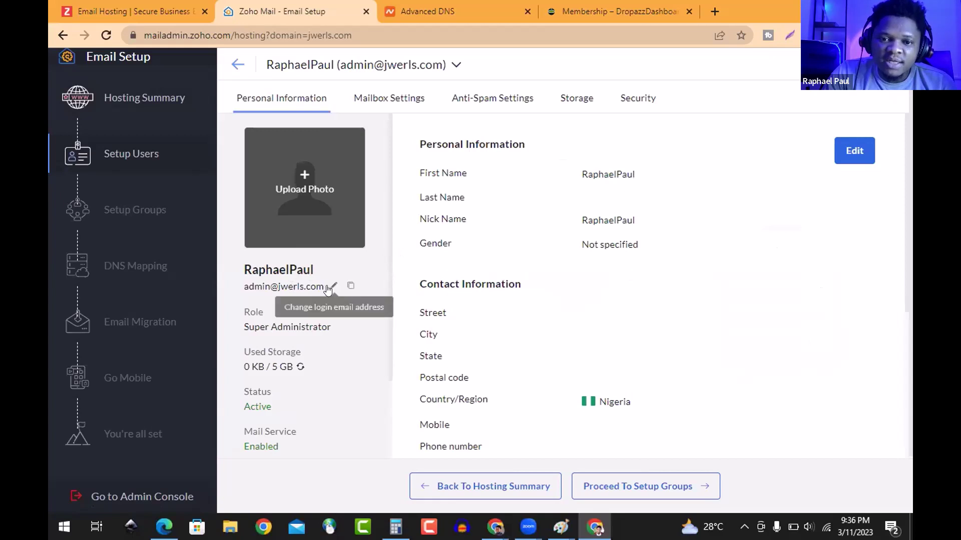
click(334, 286)
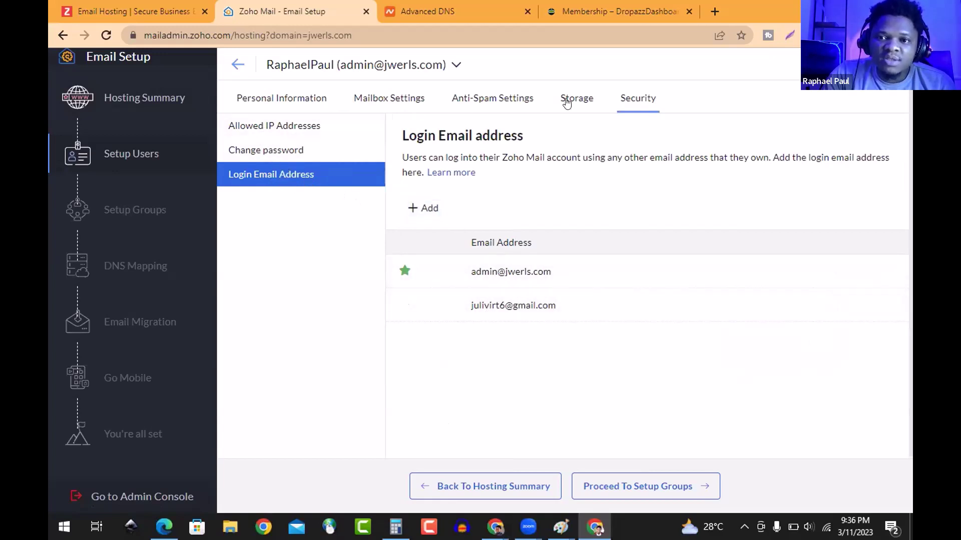
click(258, 101)
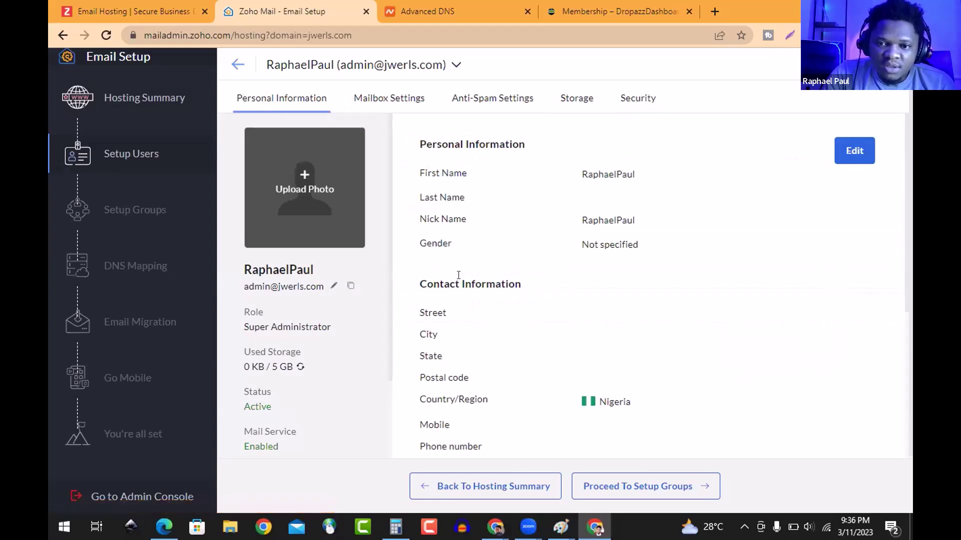
Make the personal details editable and change the first name to Jwerls
click(847, 157)
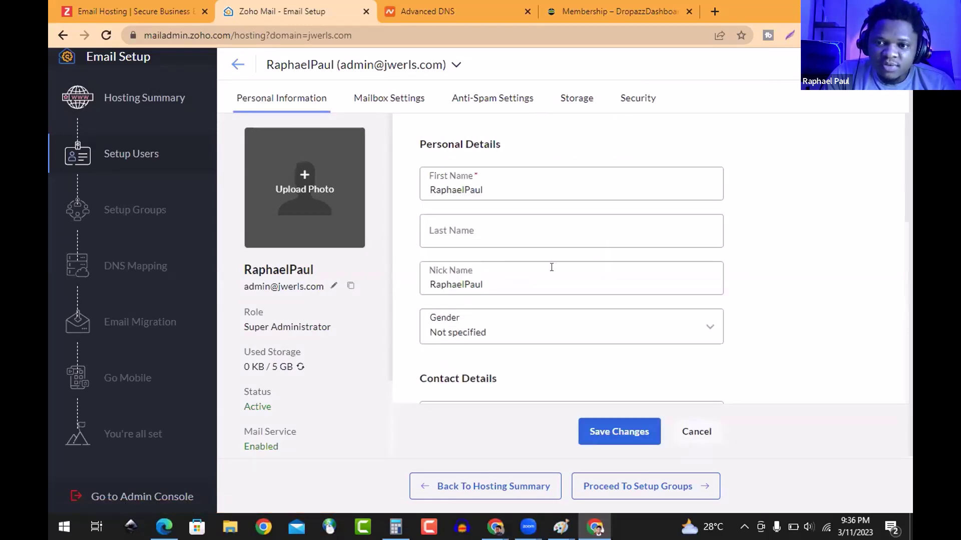
drag(479, 192, 371, 194)
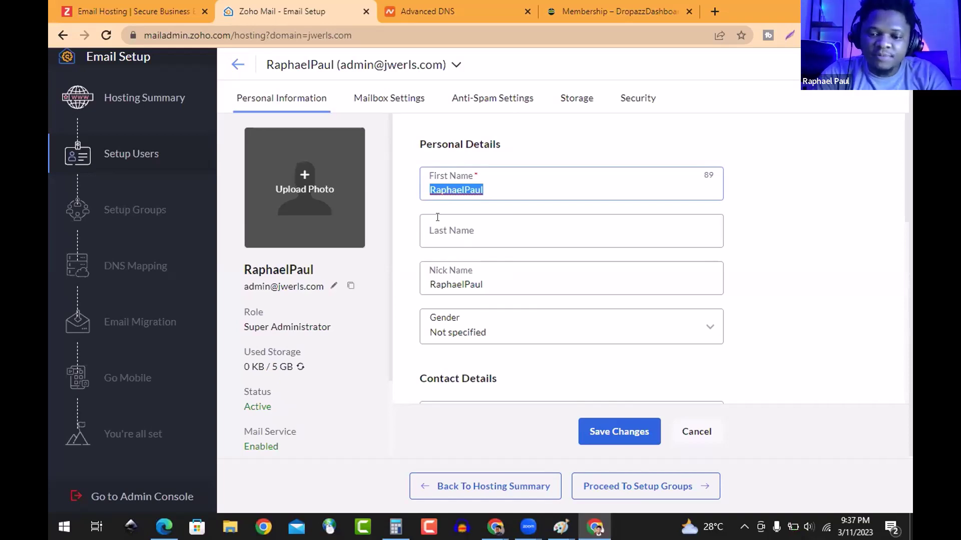
text(J)
key(BackSpace)
text(Je)
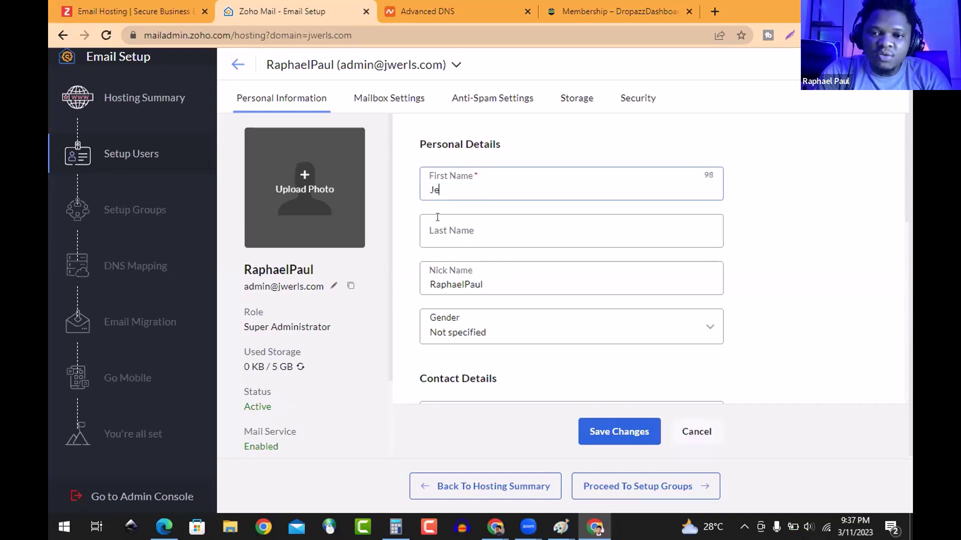
key(BackSpace)
text(werls)
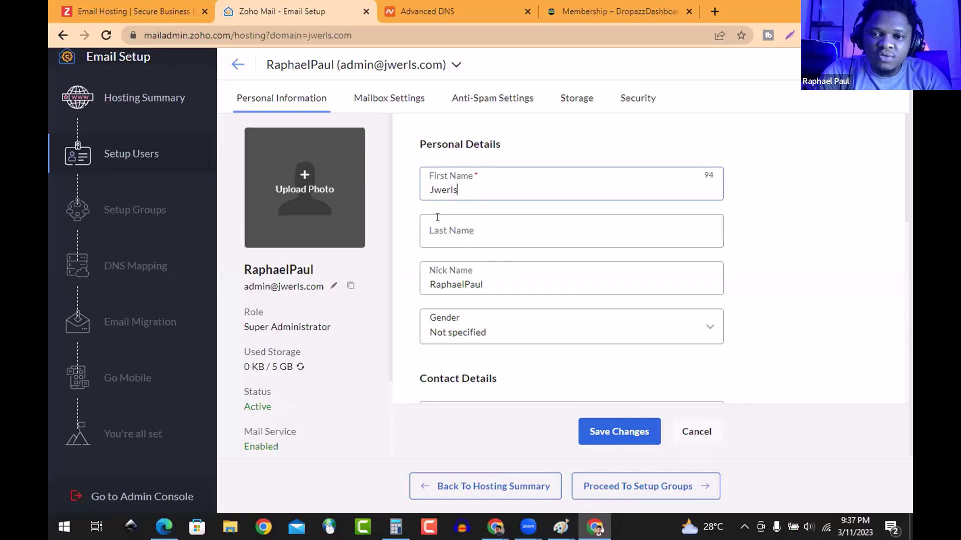
text( Brand)
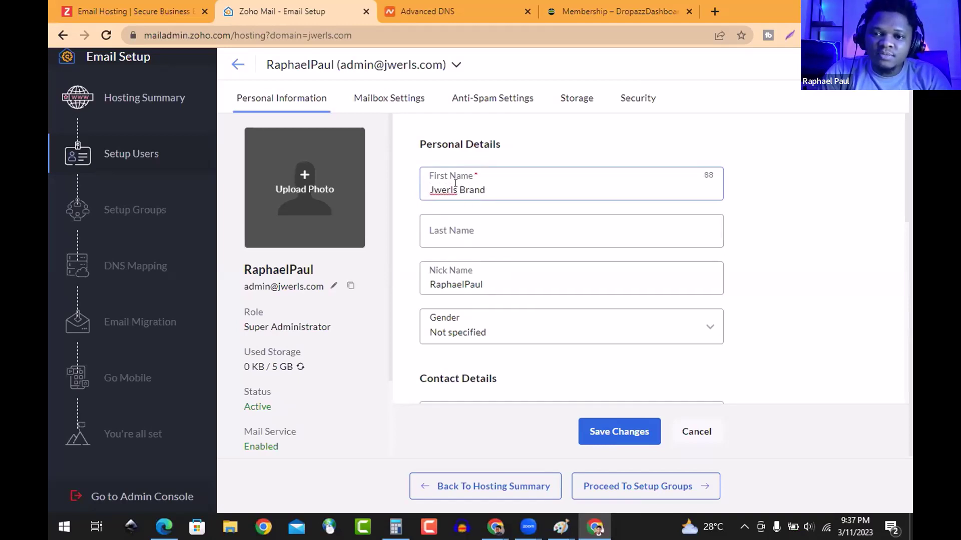
drag(459, 189, 522, 192)
key(ctrl+c)
key(BackSpace)
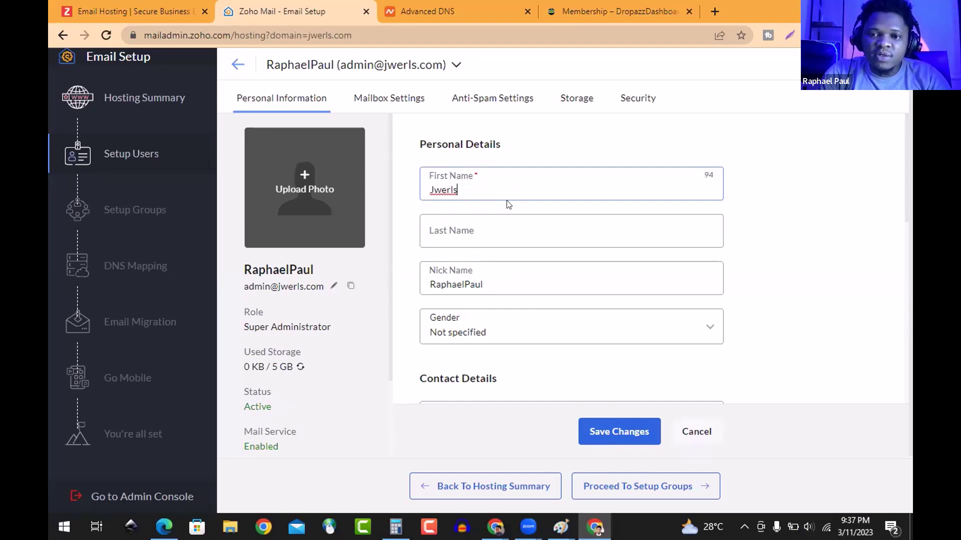
Set the last name to Brand and nickname to Jwerls Brand, then save the changes
click(457, 225)
key(ctrl+v)
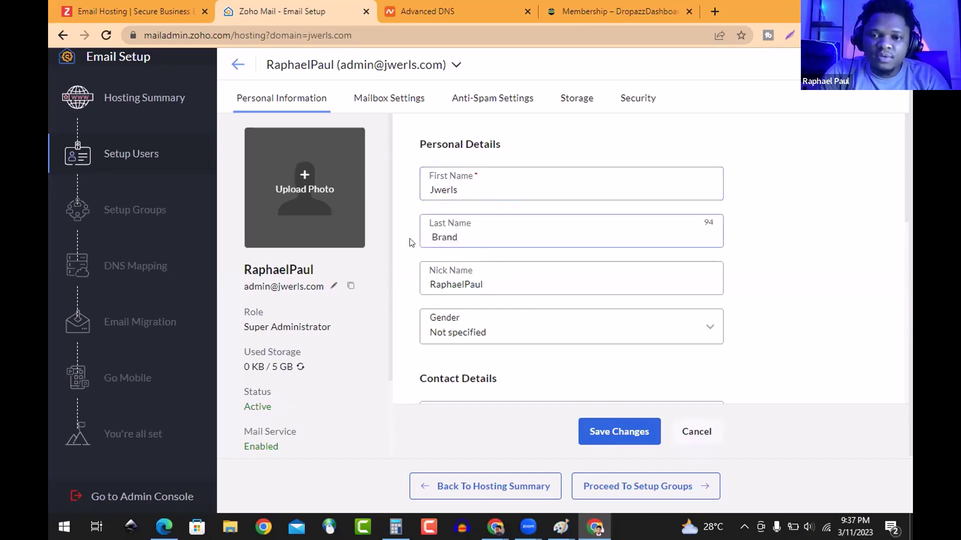
click(431, 234)
key(BackSpace)
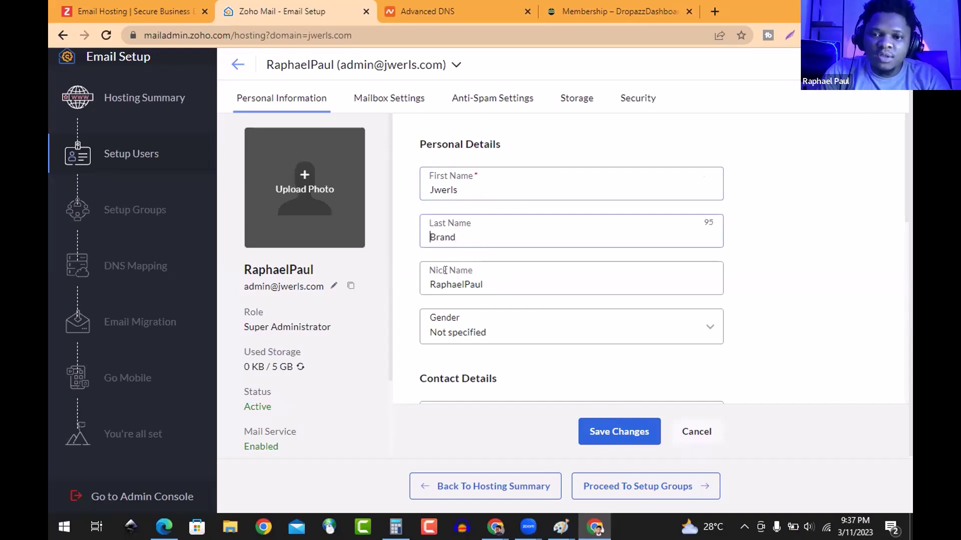
key(Tab)
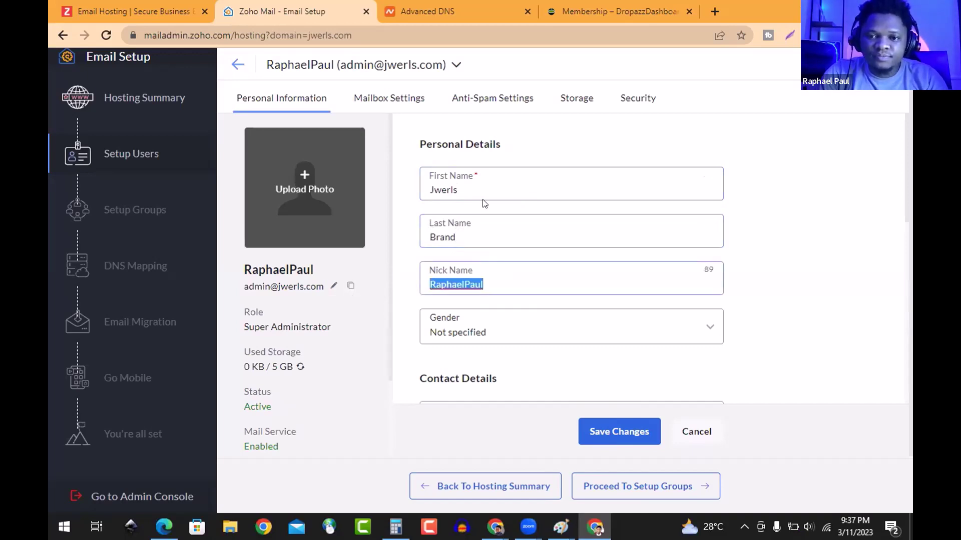
text(J)
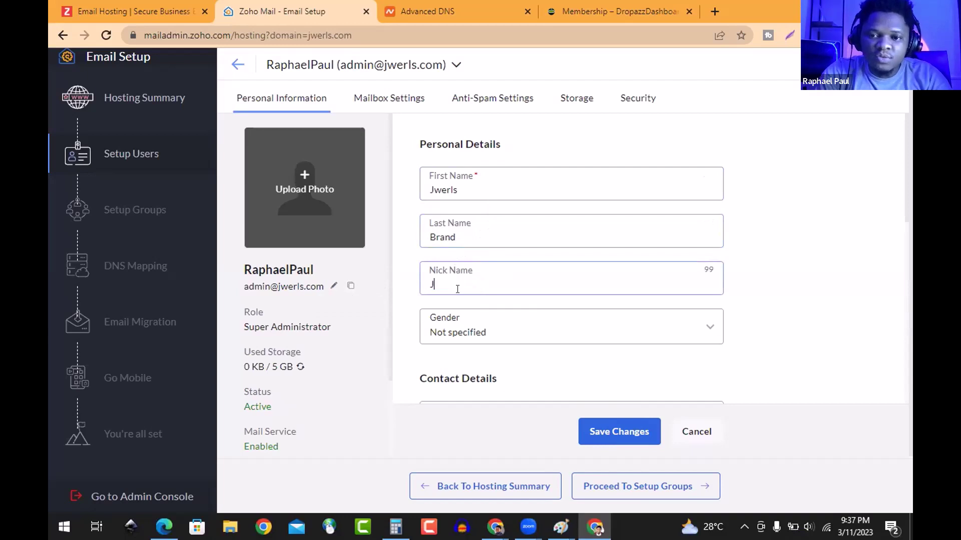
text(werls)
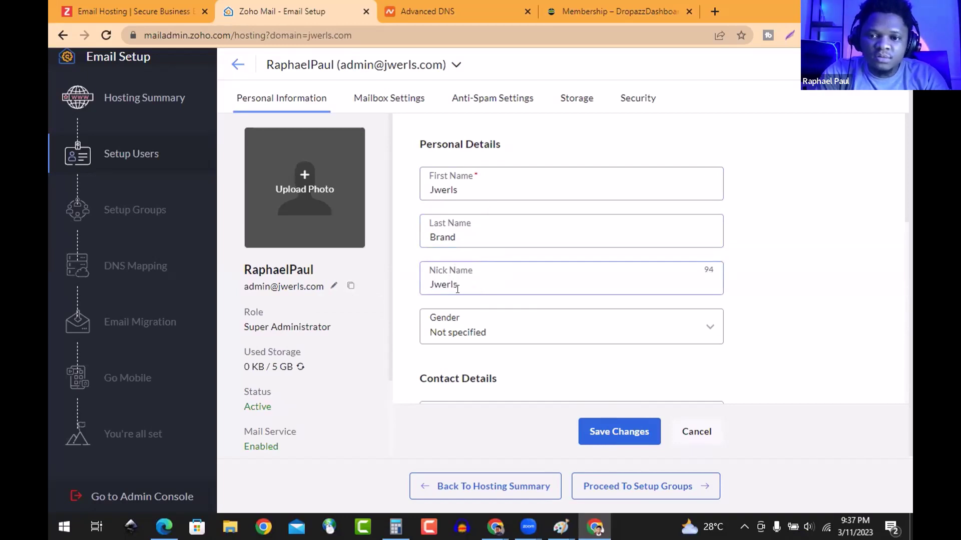
text( Brand)
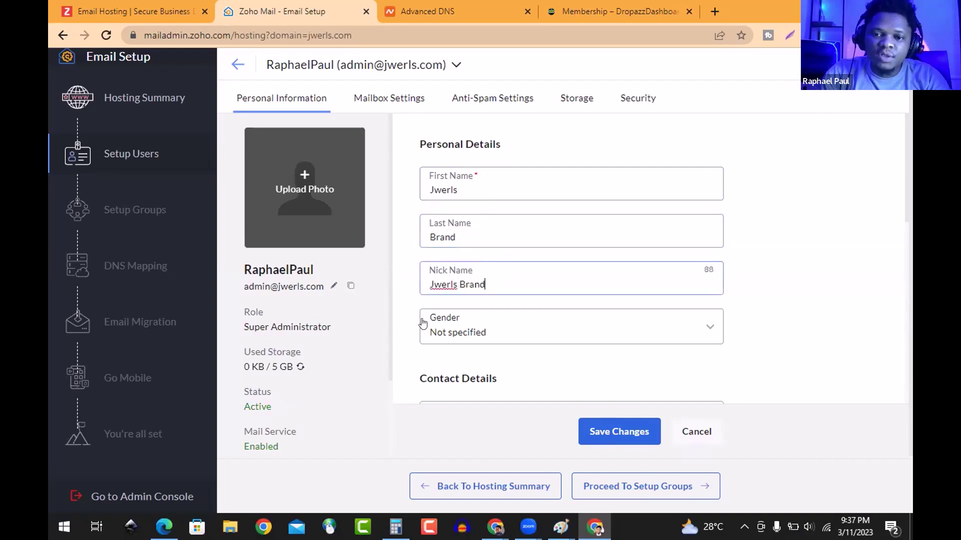
scroll(682, 375, down, 1)
click(594, 439)
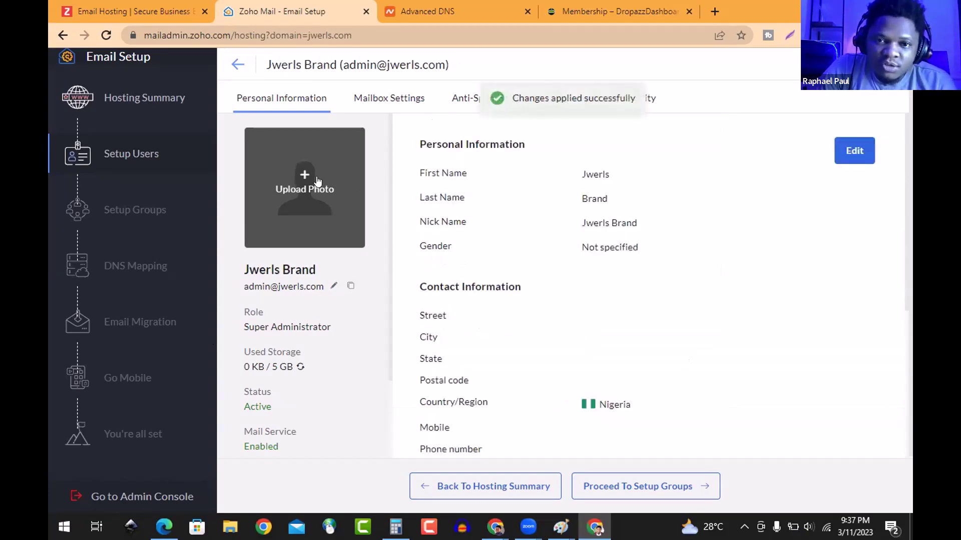
Reopen the administrator's profile, dismiss the photo upload panel, and go back to the users list
click(237, 65)
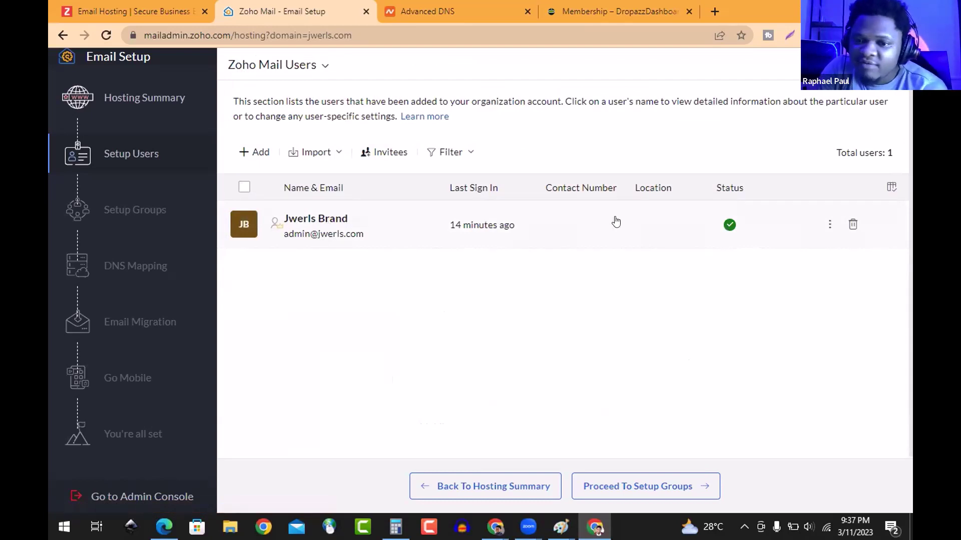
click(829, 225)
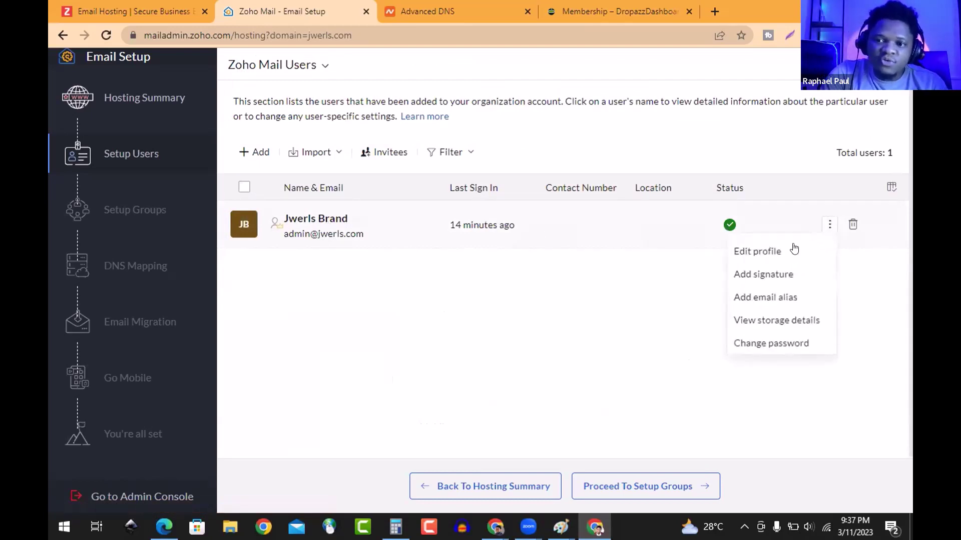
click(750, 251)
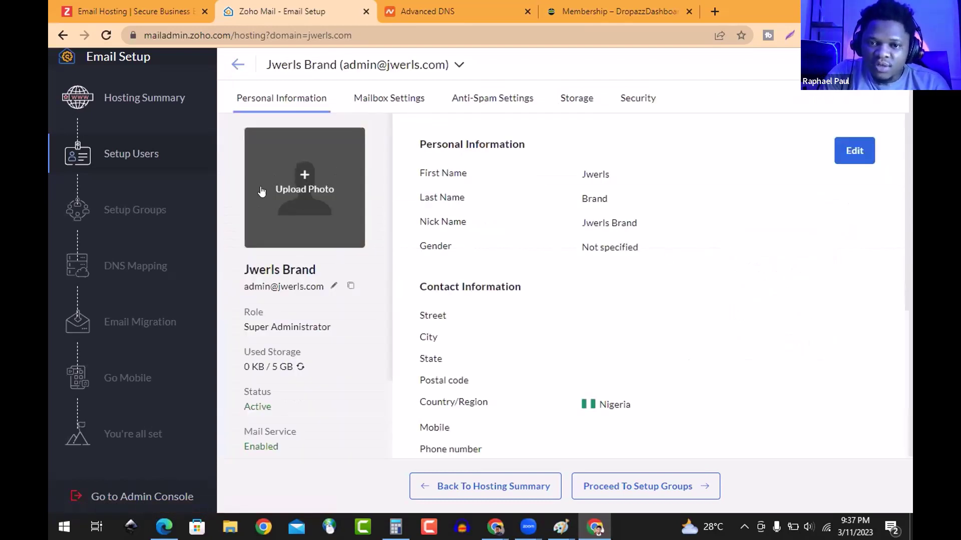
click(300, 193)
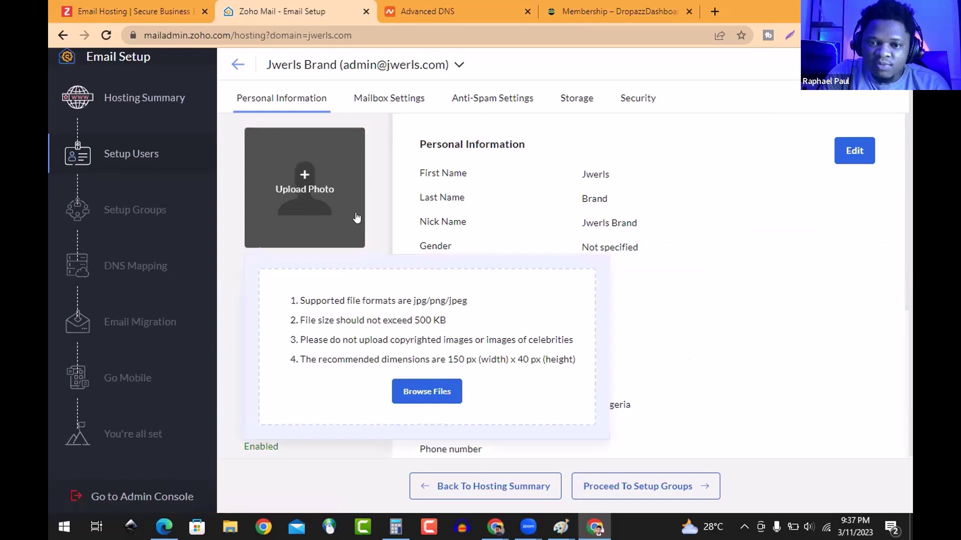
click(819, 361)
click(235, 64)
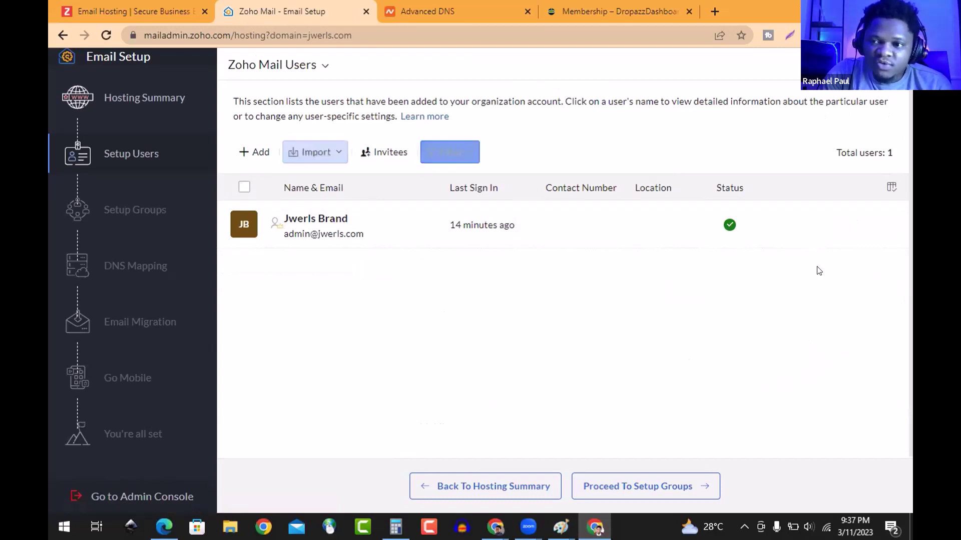
scroll(480, 336, down, 1)
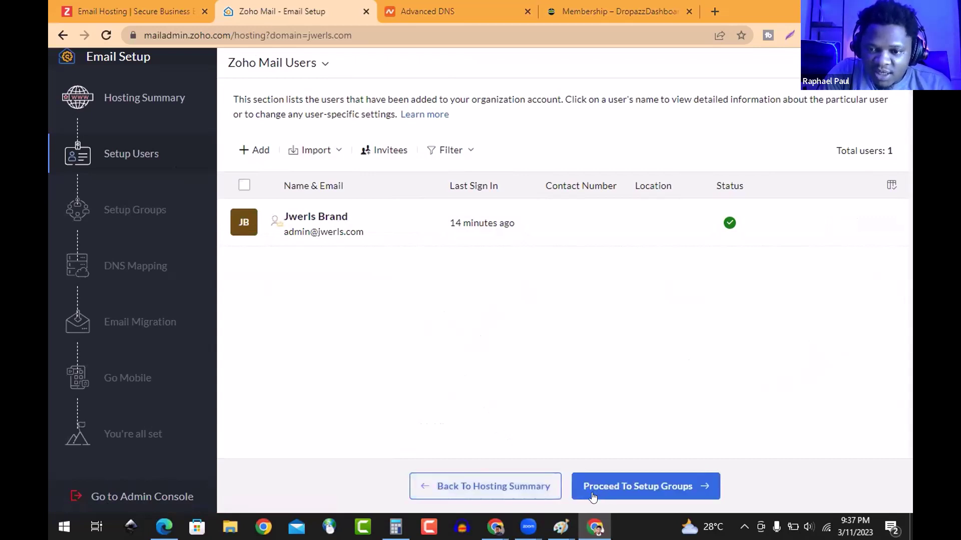
Advance past Groups to the DNS Mapping step and review its MX, SPF and DKIM record types
click(656, 490)
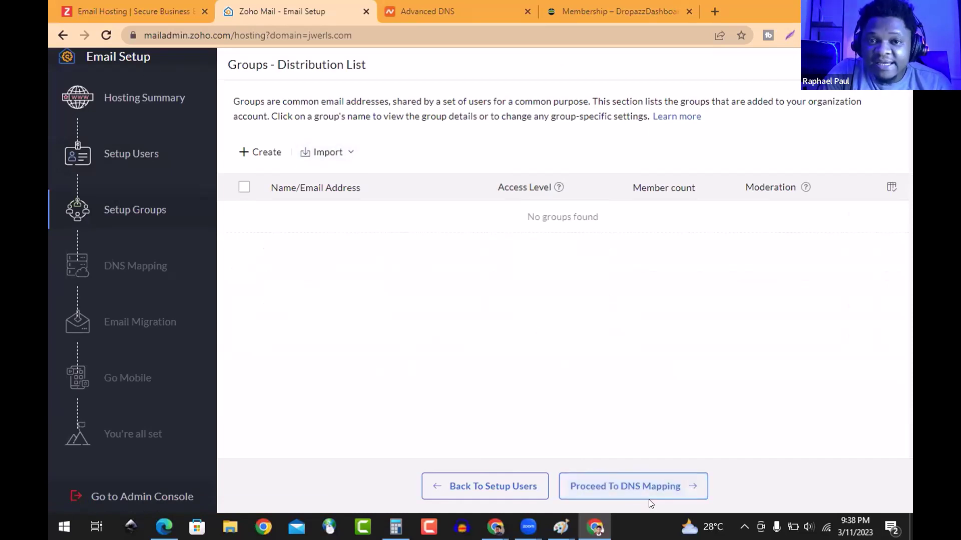
click(631, 492)
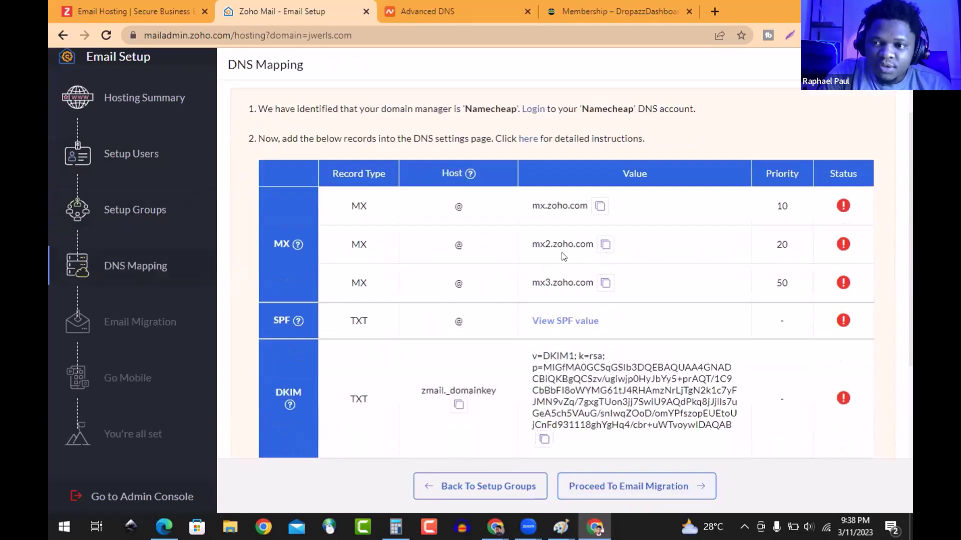
scroll(563, 257, down, 2)
scroll(563, 257, up, 1)
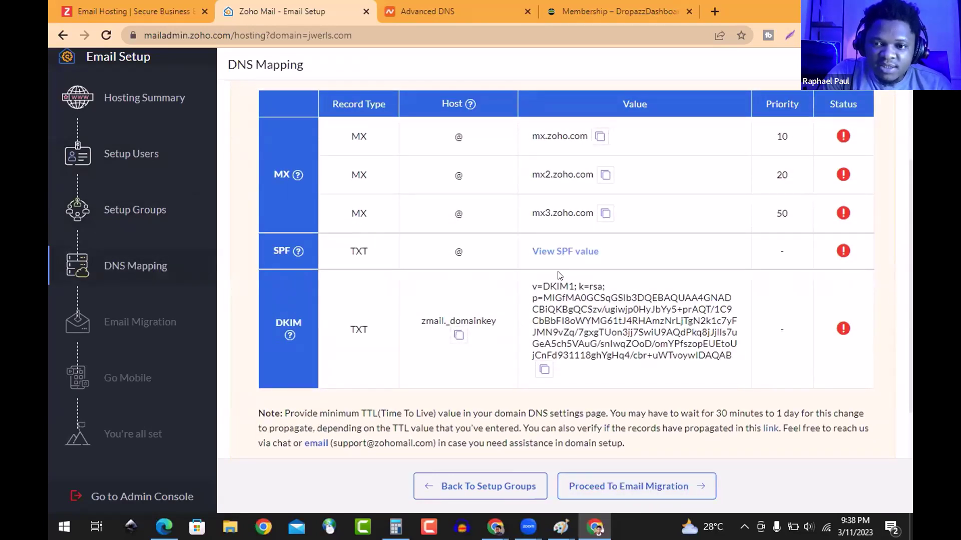
scroll(559, 274, up, 1)
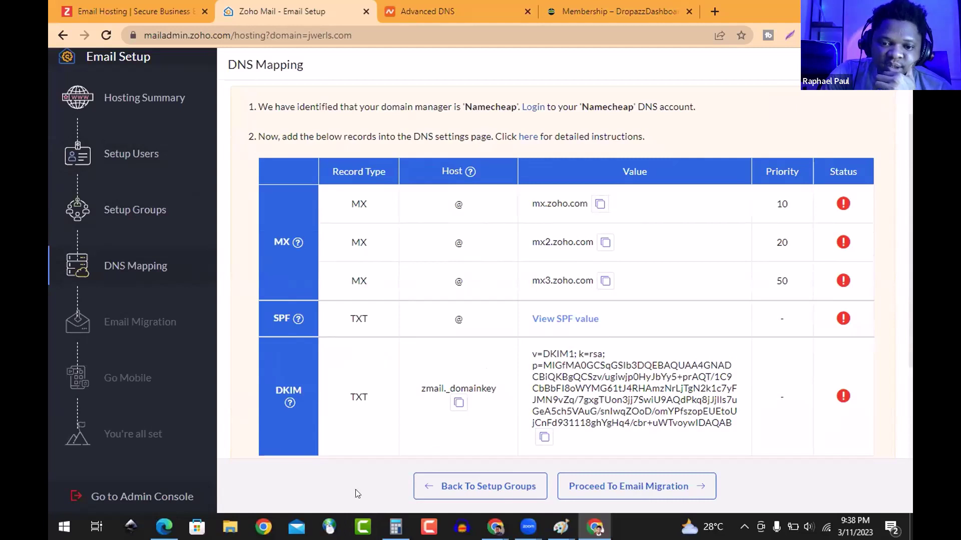
scroll(357, 494, down, 3)
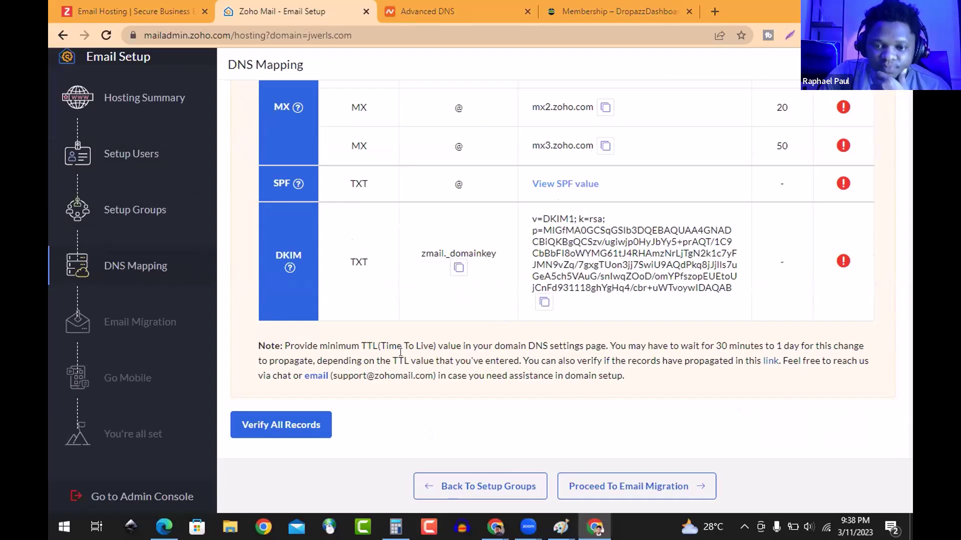
scroll(595, 256, up, 3)
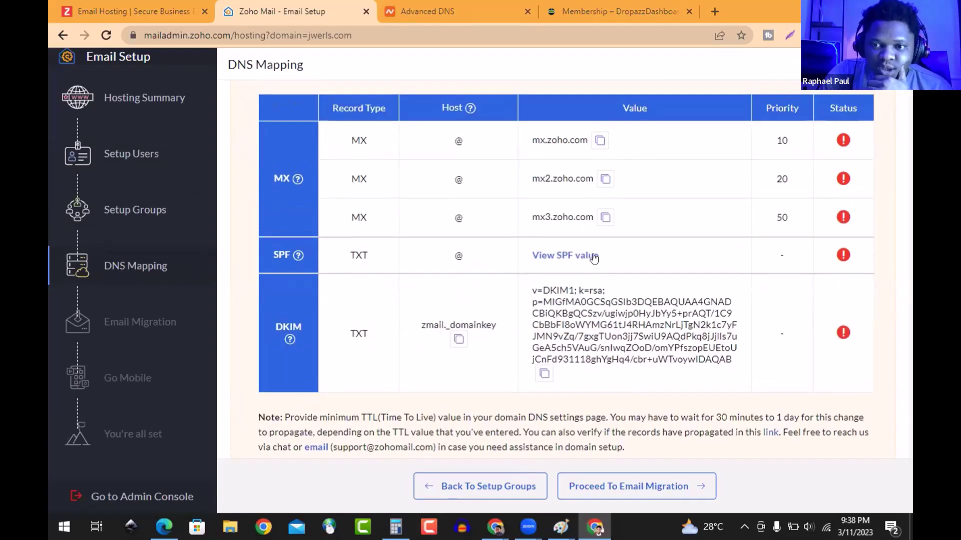
drag(367, 206, 322, 204)
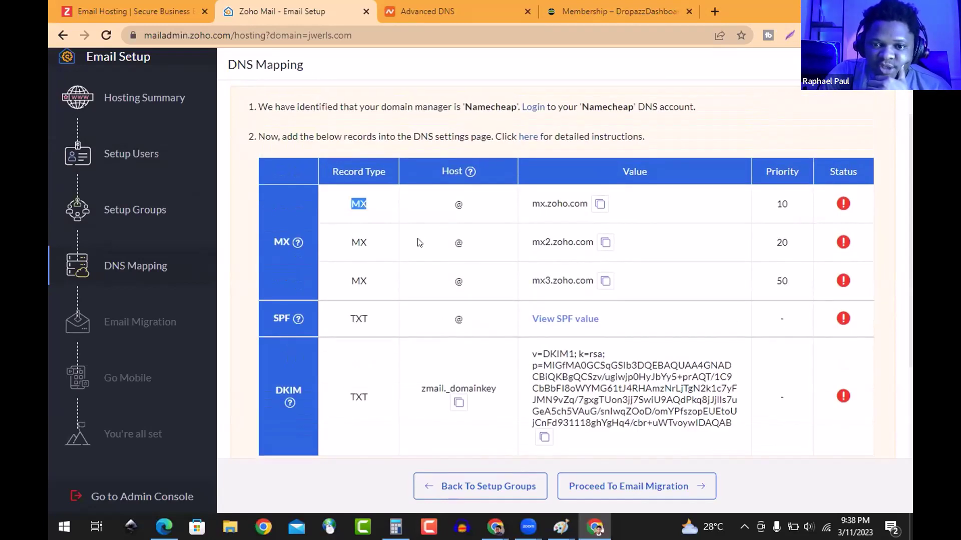
drag(419, 243, 336, 246)
drag(373, 287, 345, 281)
drag(376, 324, 343, 321)
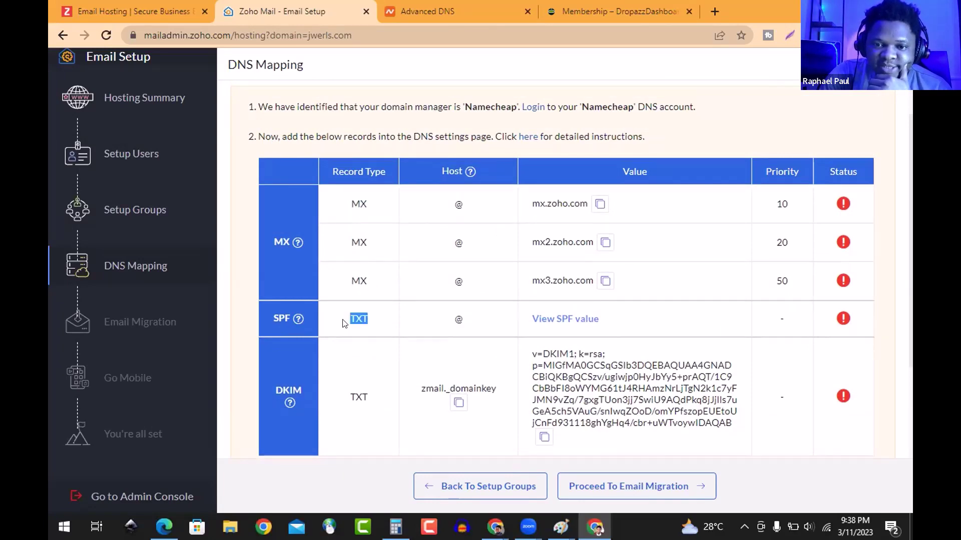
scroll(400, 276, down, 3)
drag(375, 273, 340, 276)
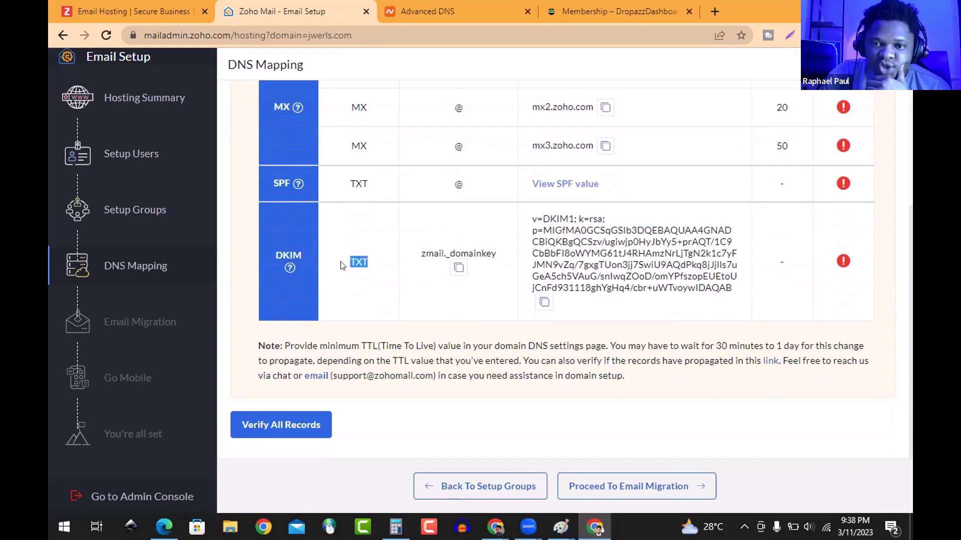
scroll(350, 240, up, 4)
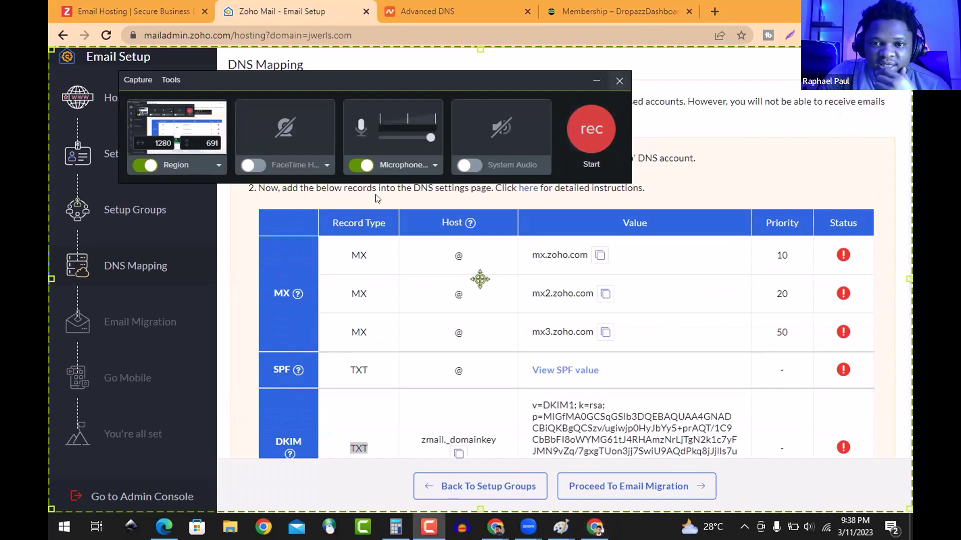
Copy the mx.zoho.com mail server value and bring up Namecheap's Advanced DNS page
key(alt+Tab)
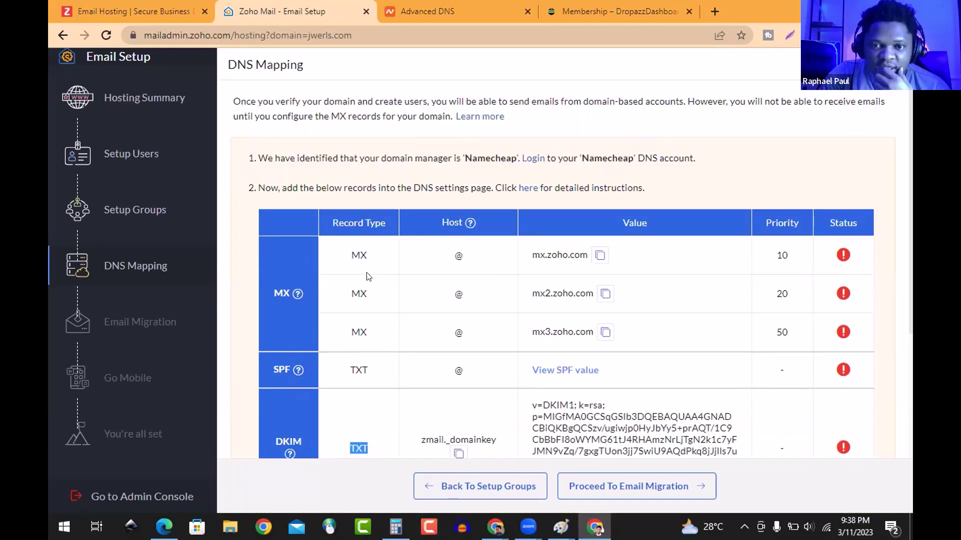
click(375, 224)
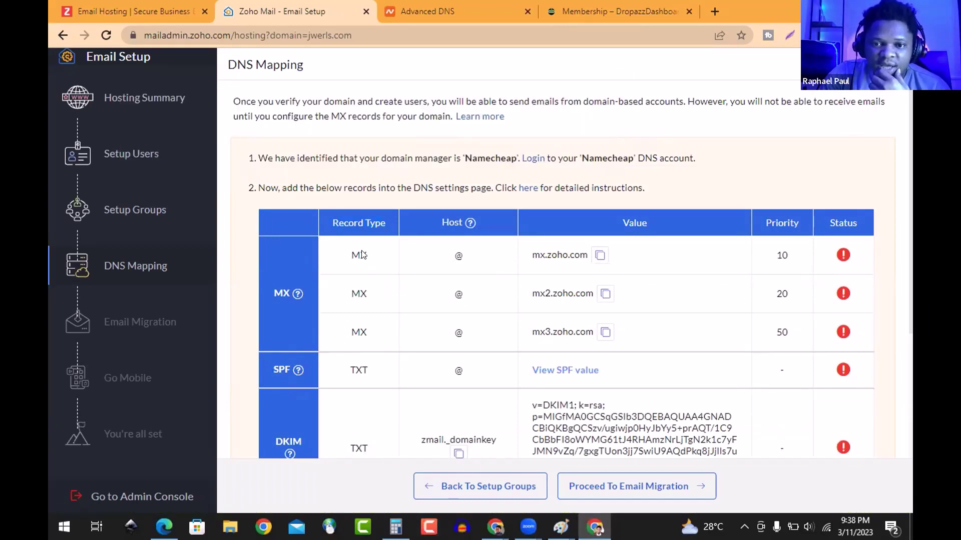
drag(361, 253, 372, 255)
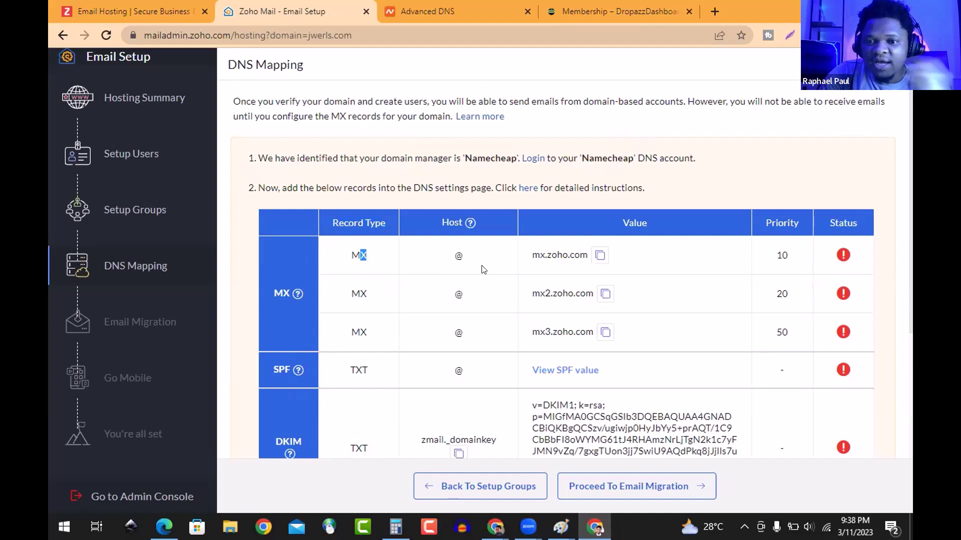
click(599, 255)
click(465, 5)
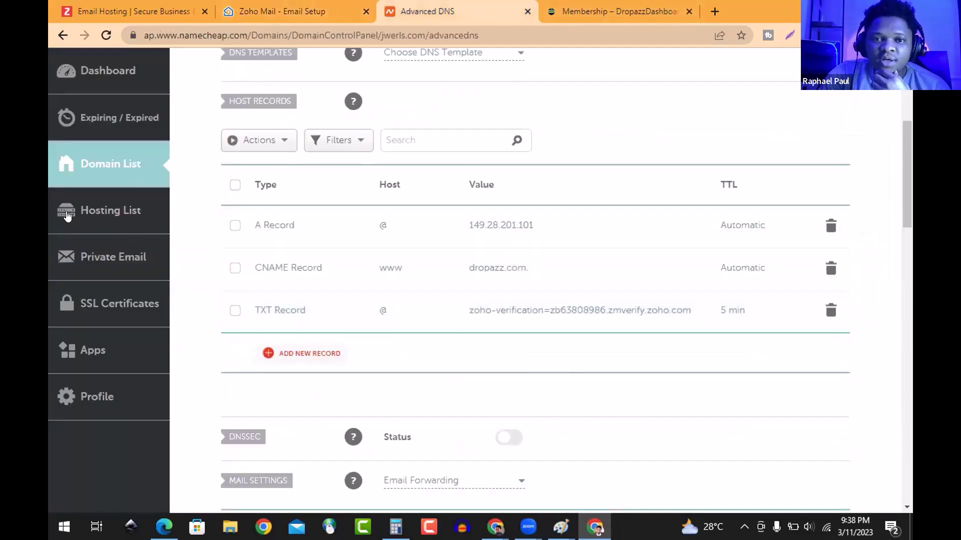
Add a new host record row, leaving its type as A Record, and look over Mail Settings
scroll(403, 306, down, 3)
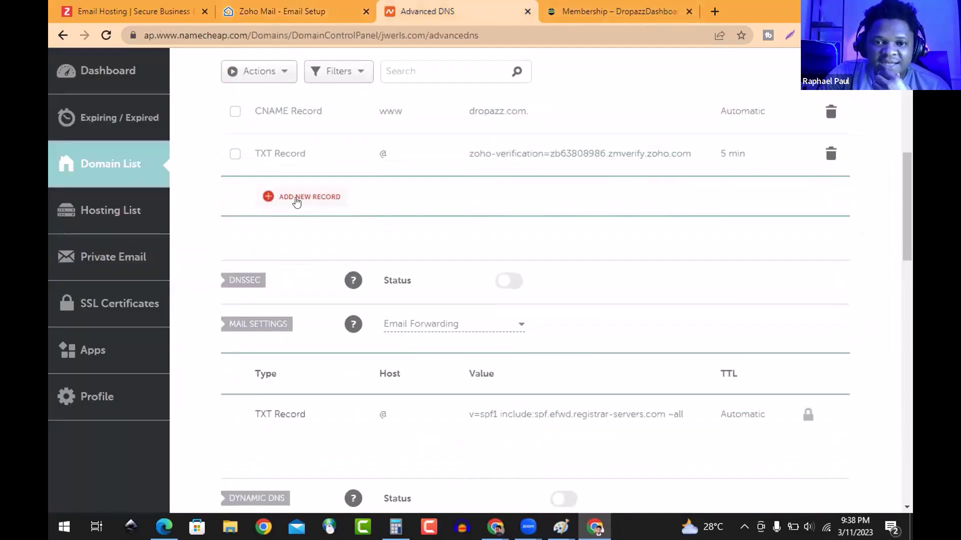
scroll(328, 242, down, 4)
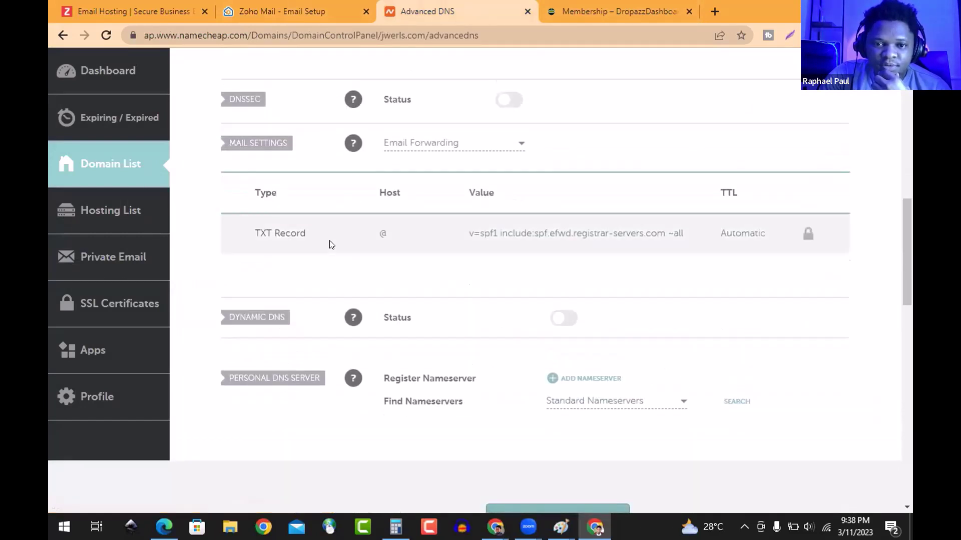
scroll(330, 244, down, 3)
scroll(329, 244, up, 5)
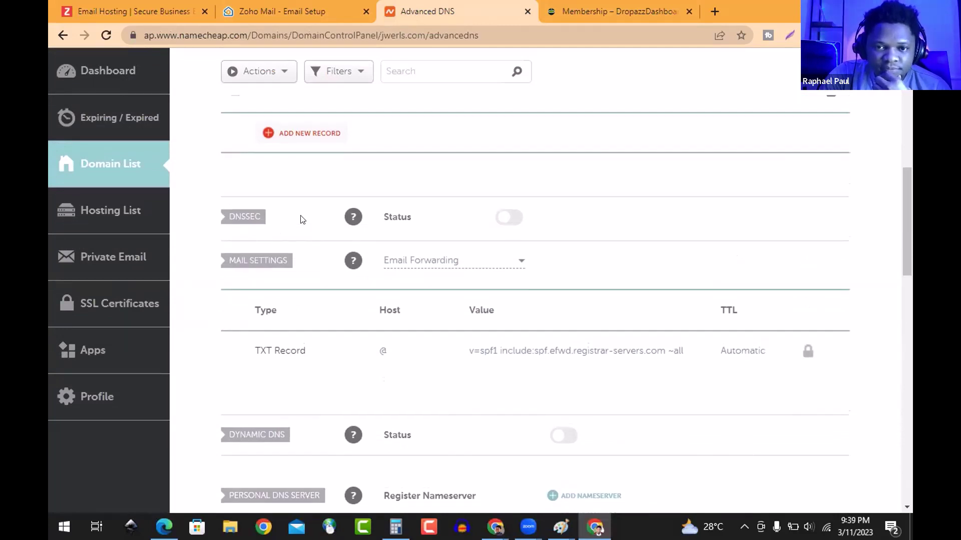
scroll(283, 245, up, 3)
click(291, 265)
scroll(307, 321, down, 5)
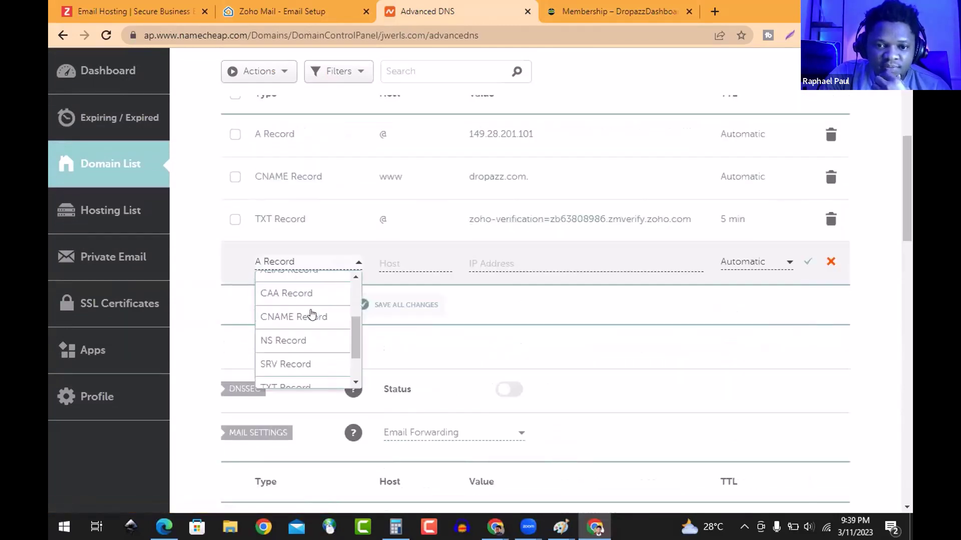
scroll(386, 323, down, 1)
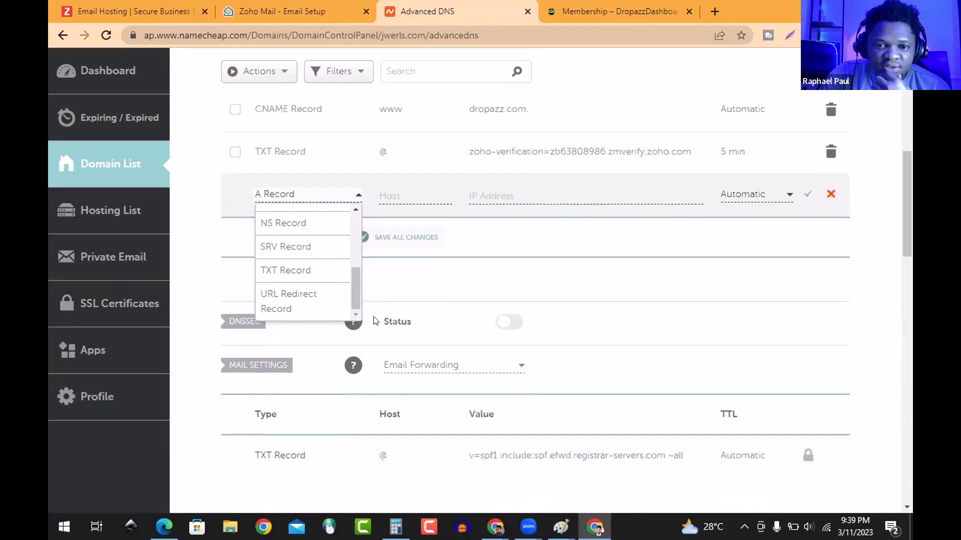
scroll(295, 299, up, 4)
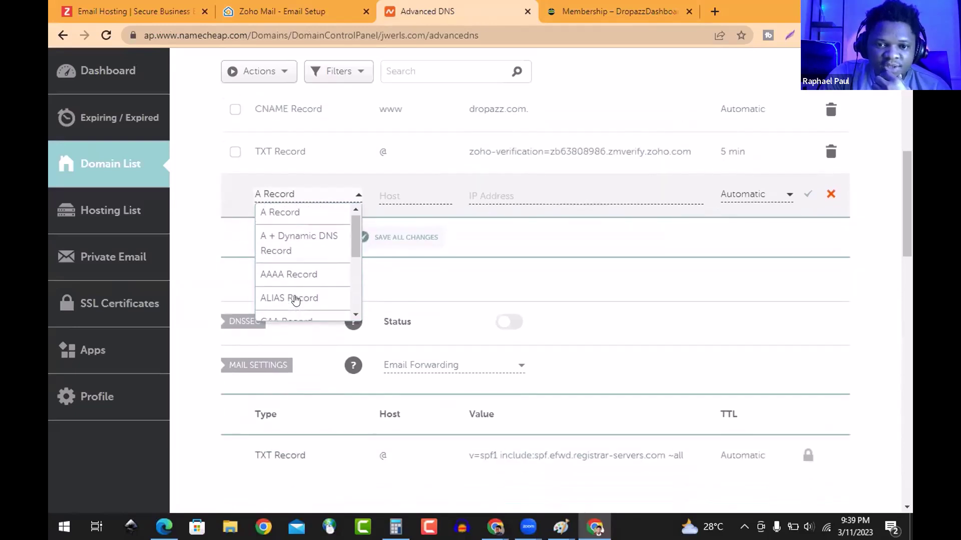
scroll(285, 289, down, 3)
scroll(285, 289, down, 5)
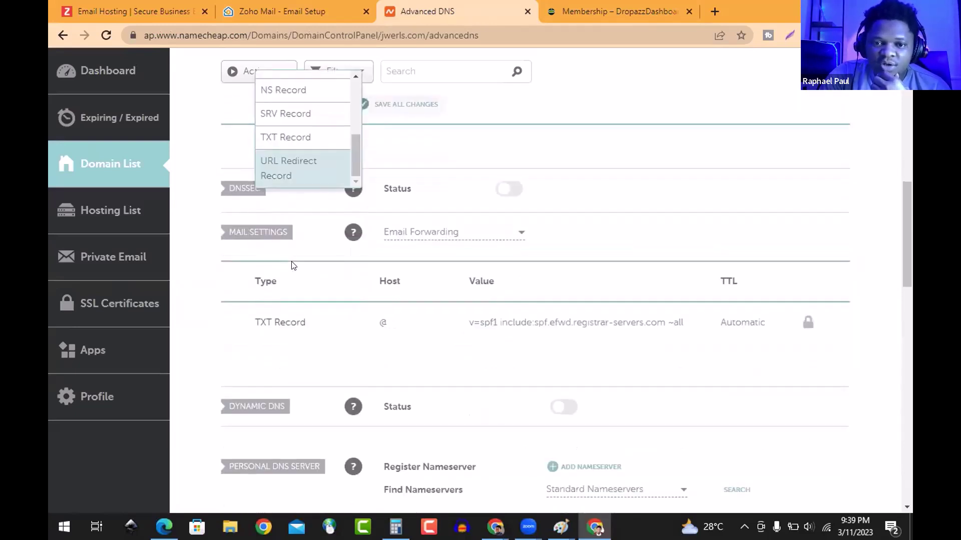
scroll(292, 263, up, 3)
click(249, 289)
scroll(248, 289, down, 3)
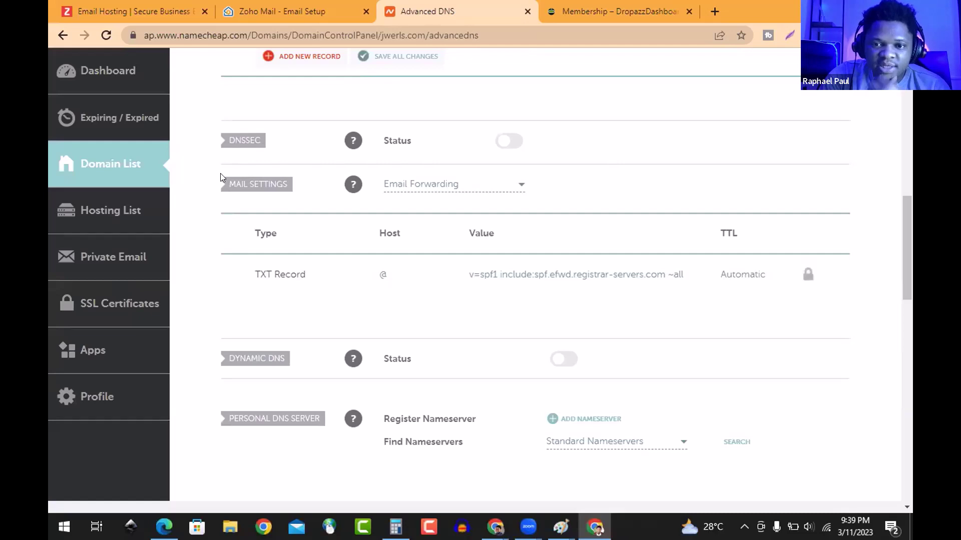
scroll(302, 285, down, 2)
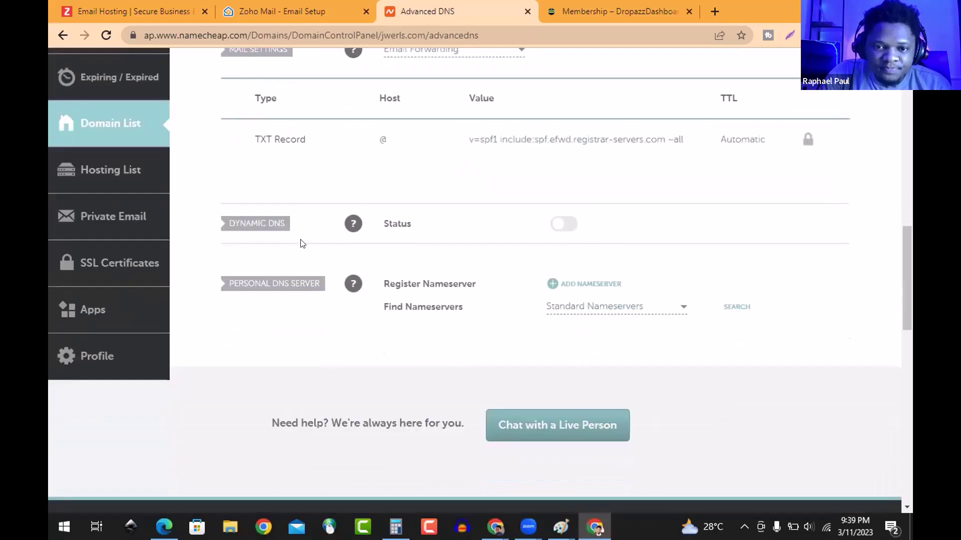
scroll(370, 268, down, 2)
scroll(373, 266, up, 2)
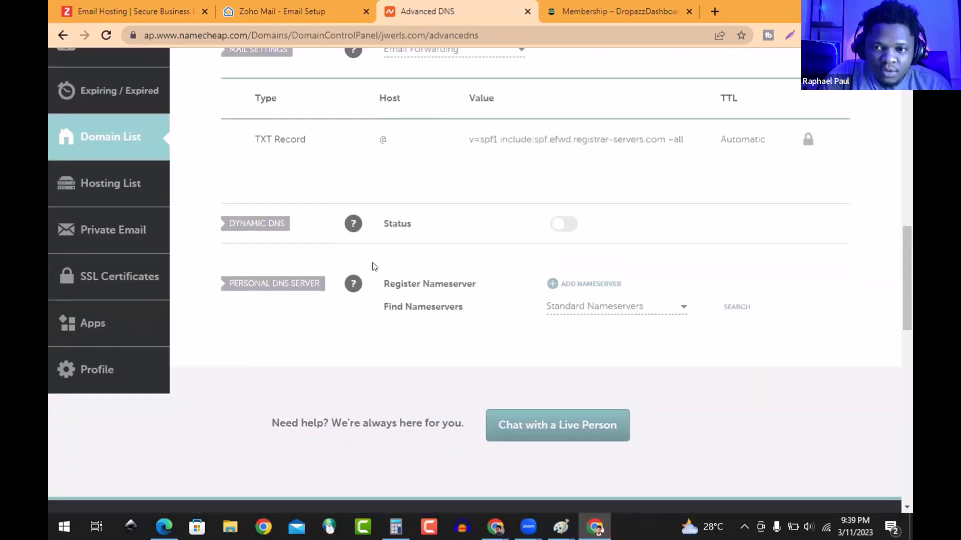
scroll(372, 266, up, 2)
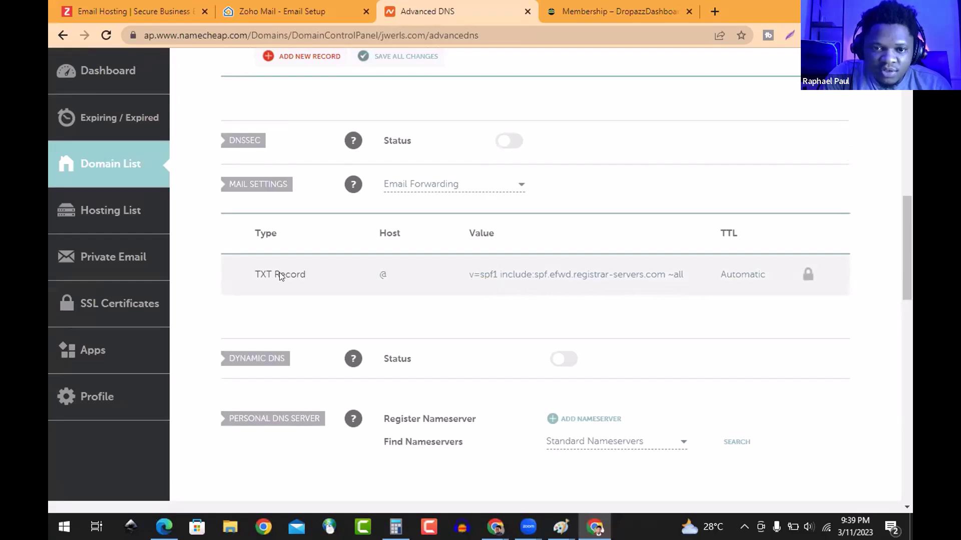
scroll(295, 275, up, 1)
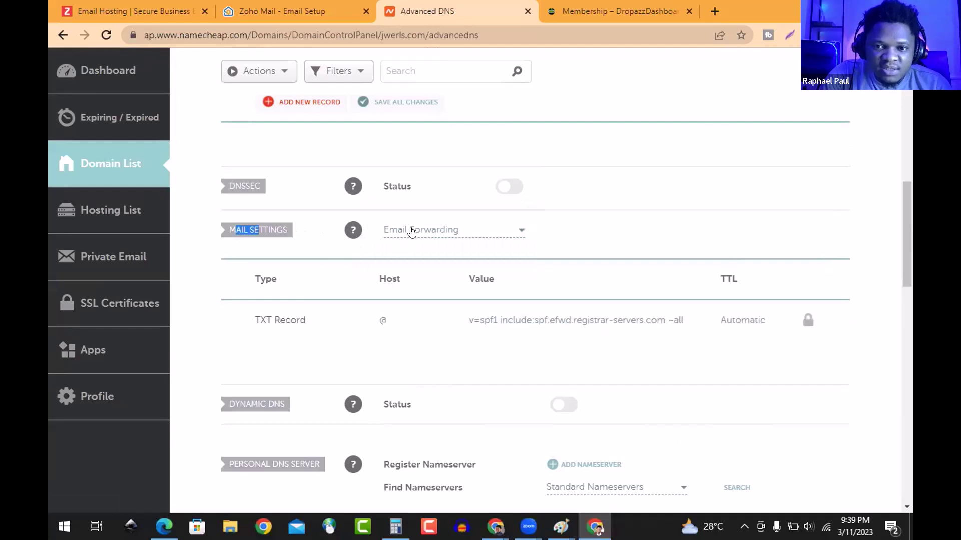
Compare the Mail Settings options with Zoho's DNS records, leaving Email Forwarding selected for now
click(411, 231)
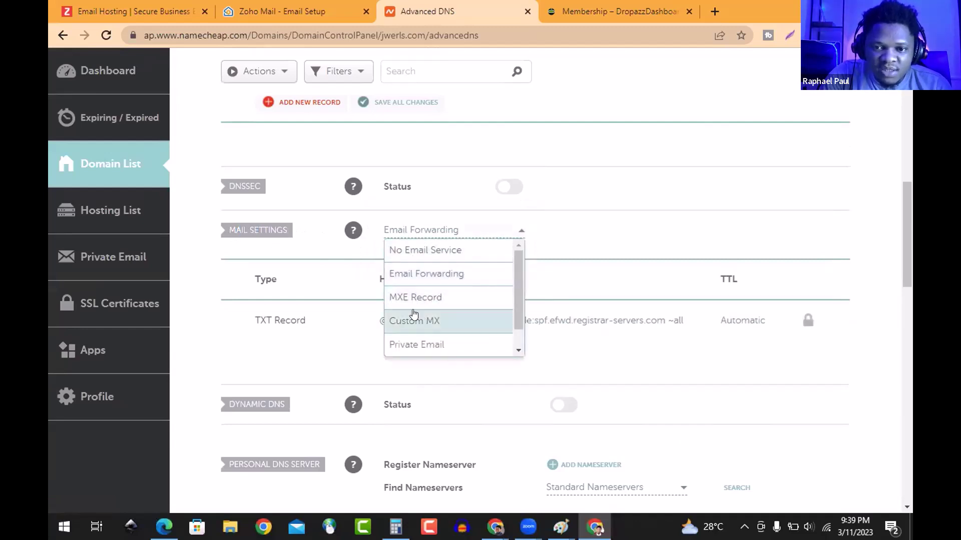
scroll(422, 300, down, 1)
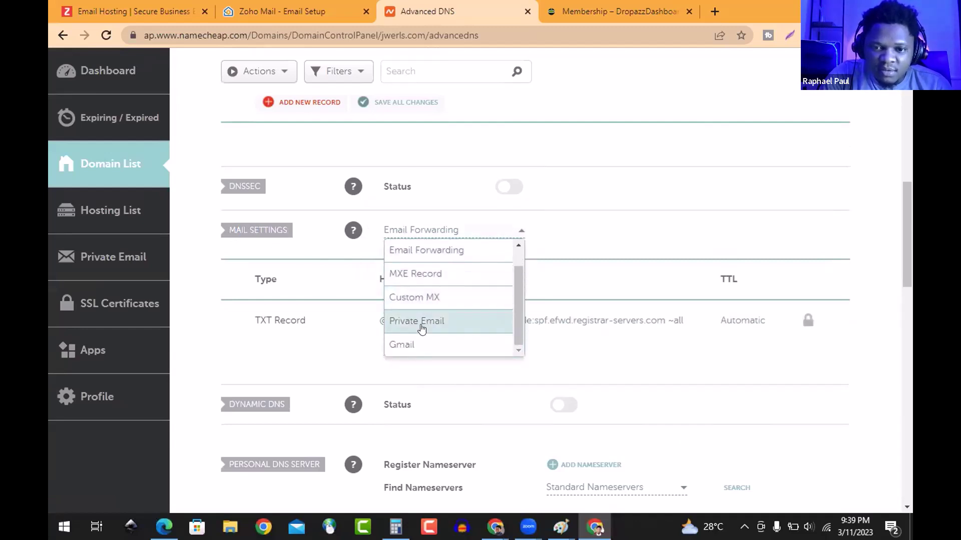
scroll(422, 316, up, 1)
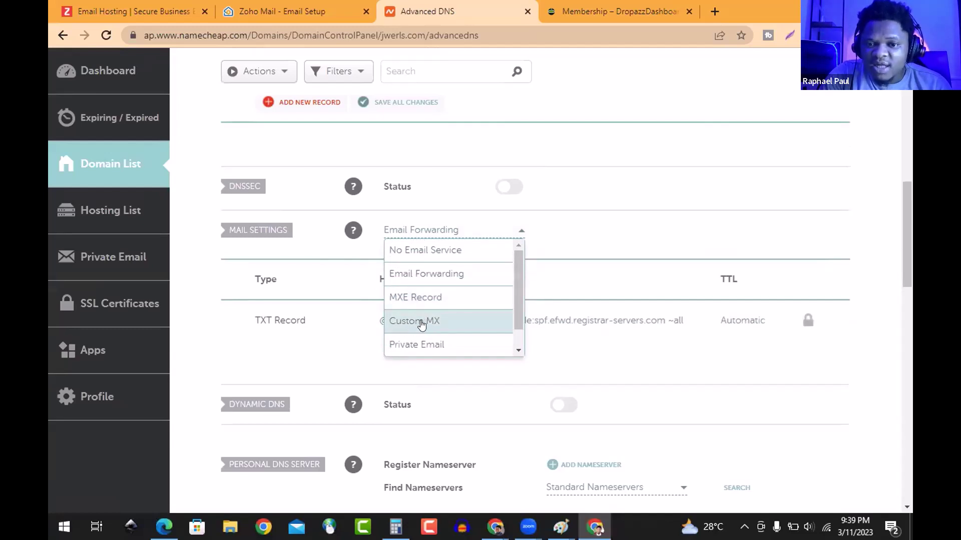
click(267, 6)
scroll(449, 299, down, 3)
scroll(449, 298, up, 2)
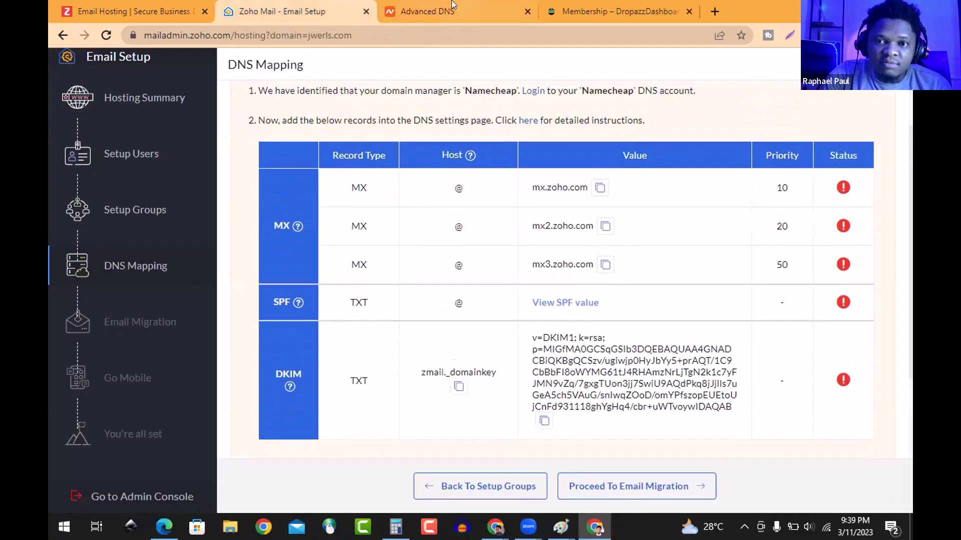
key(ctrl+Tab)
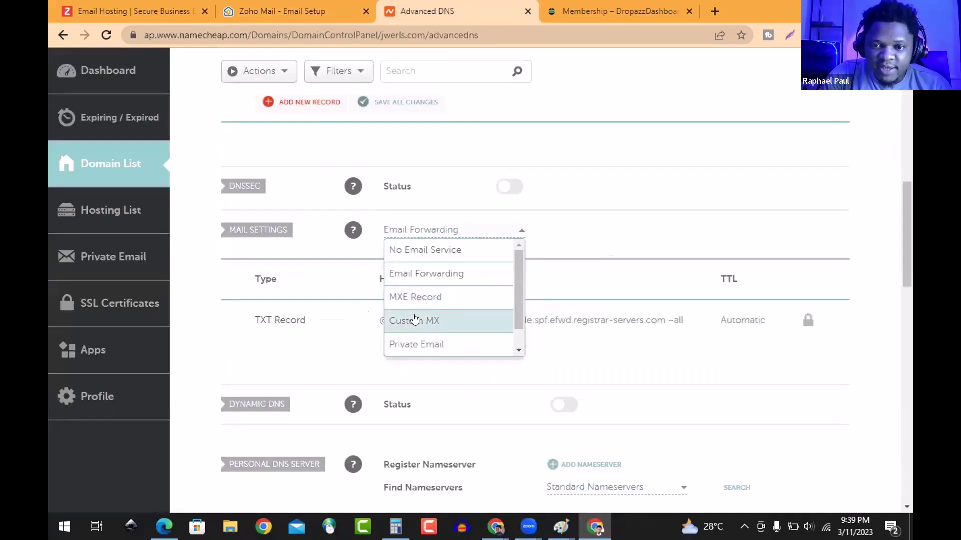
click(304, 231)
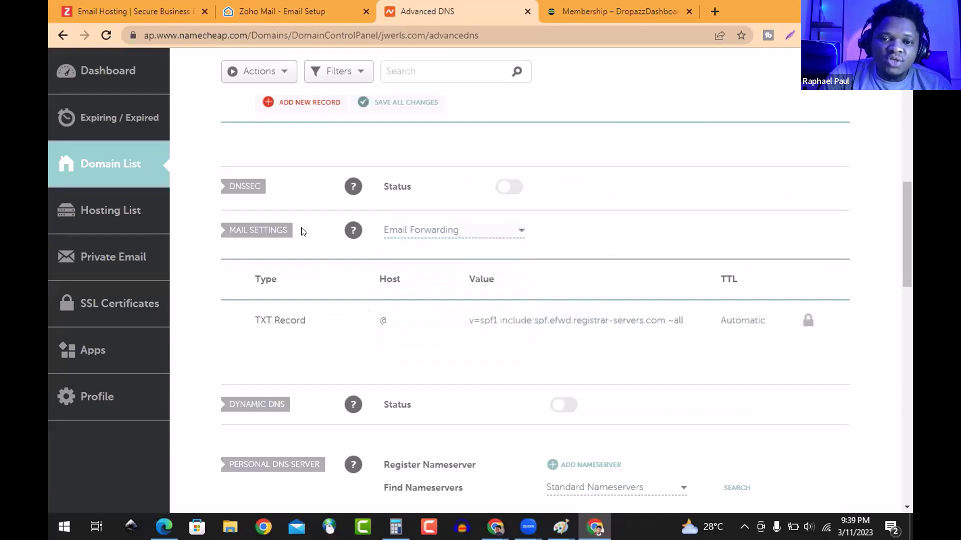
Discard the empty new A Record row from the host records
triple_click(247, 226)
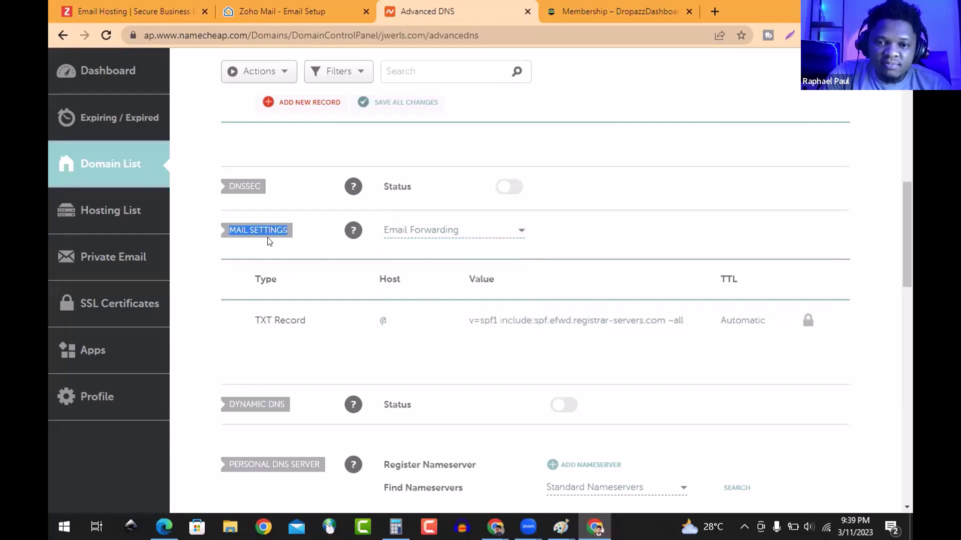
scroll(300, 227, up, 10)
scroll(305, 225, down, 10)
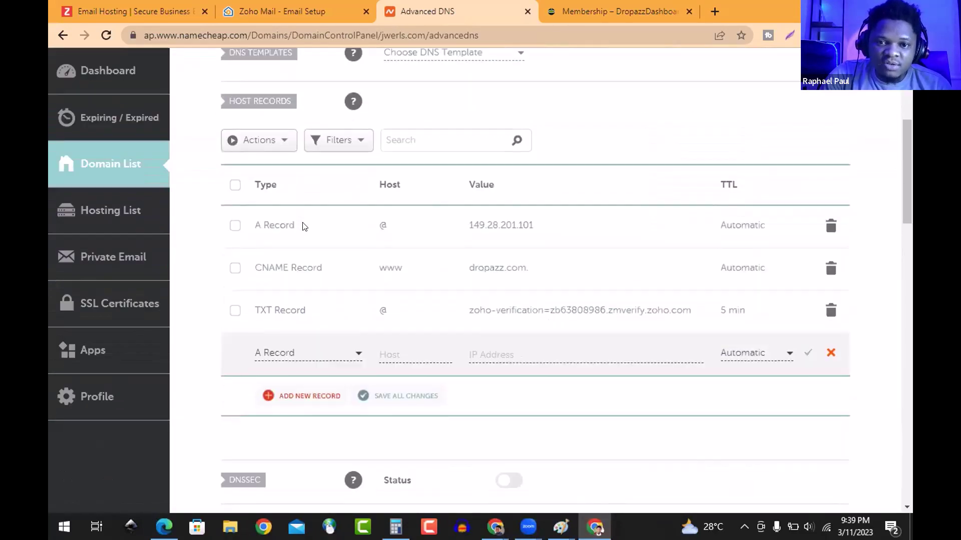
scroll(258, 278, up, 3)
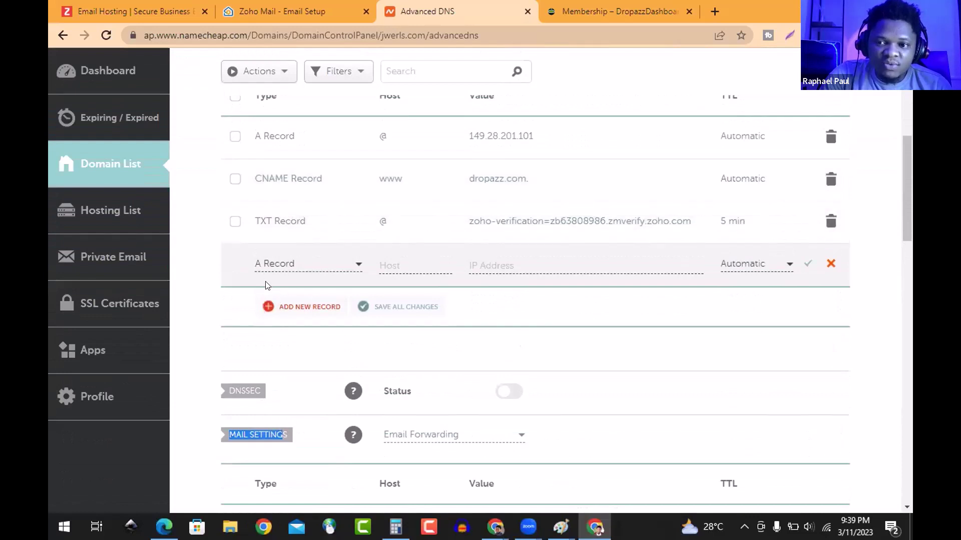
click(830, 263)
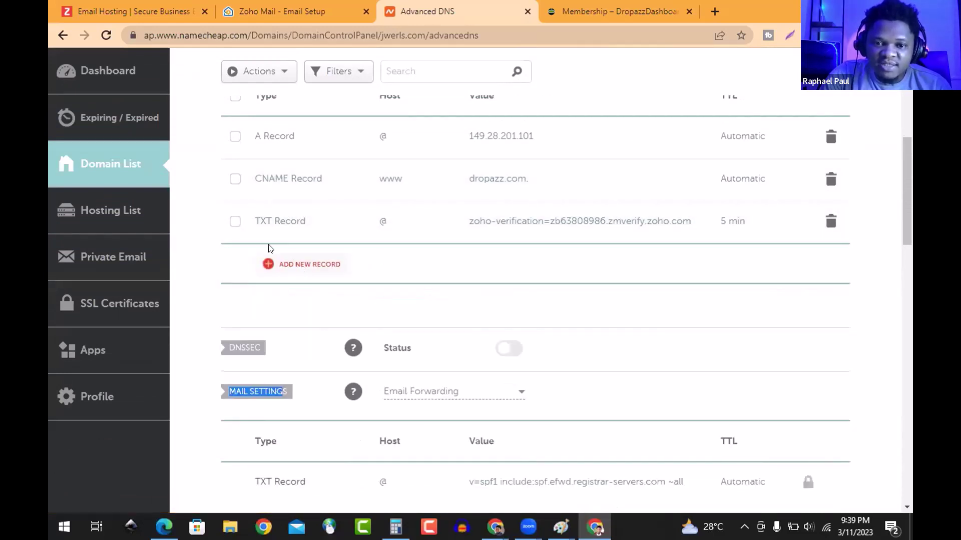
scroll(211, 158, down, 5)
scroll(244, 189, up, 1)
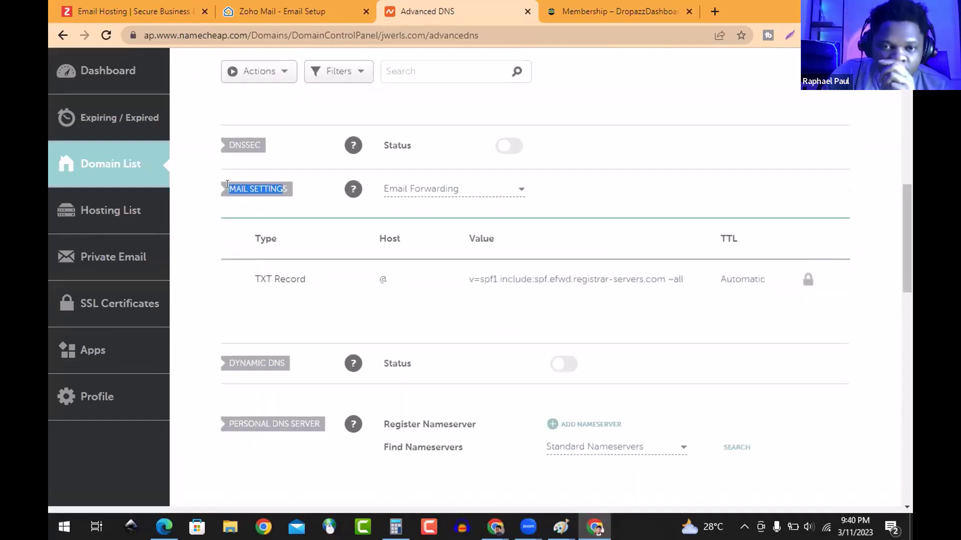
Switch Mail Settings to Custom MX and enter @ as the MX record host
drag(250, 190, 290, 193)
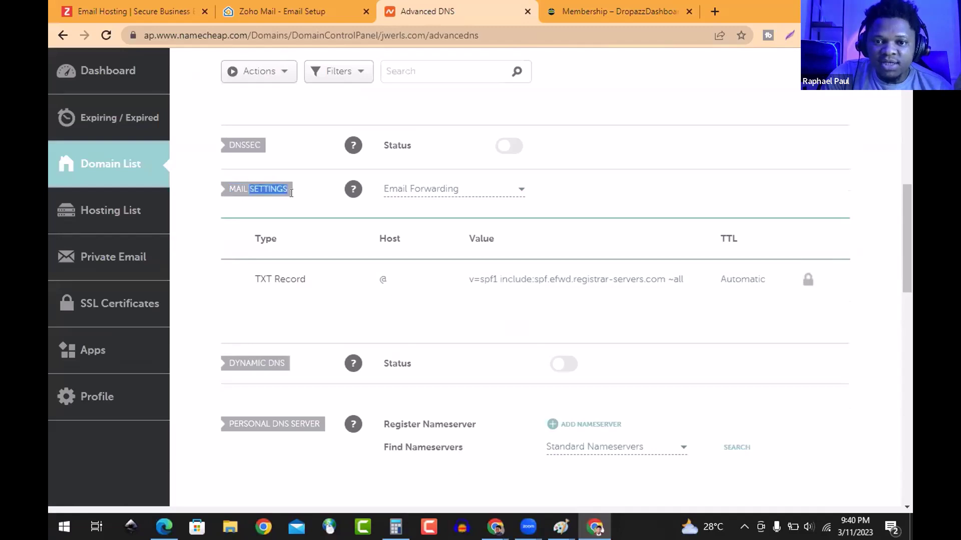
click(452, 190)
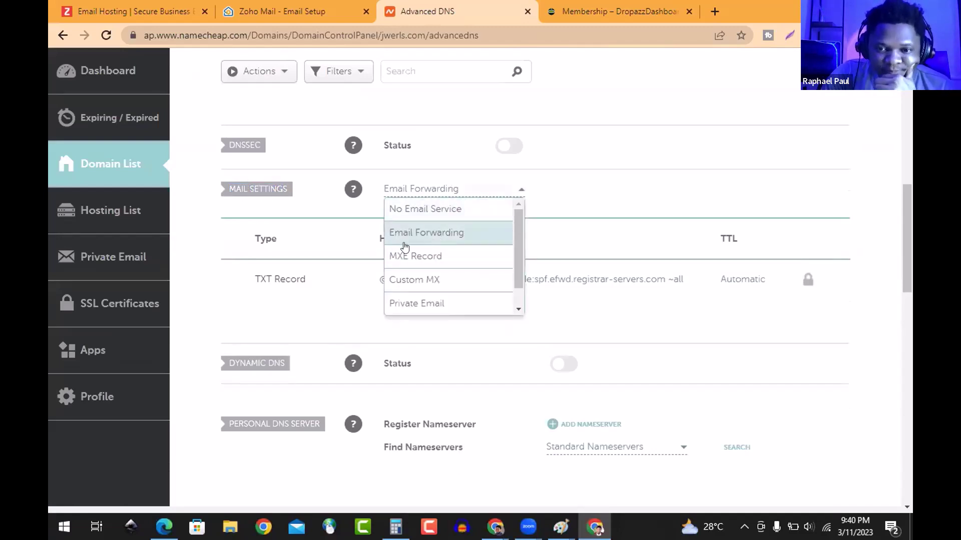
click(424, 285)
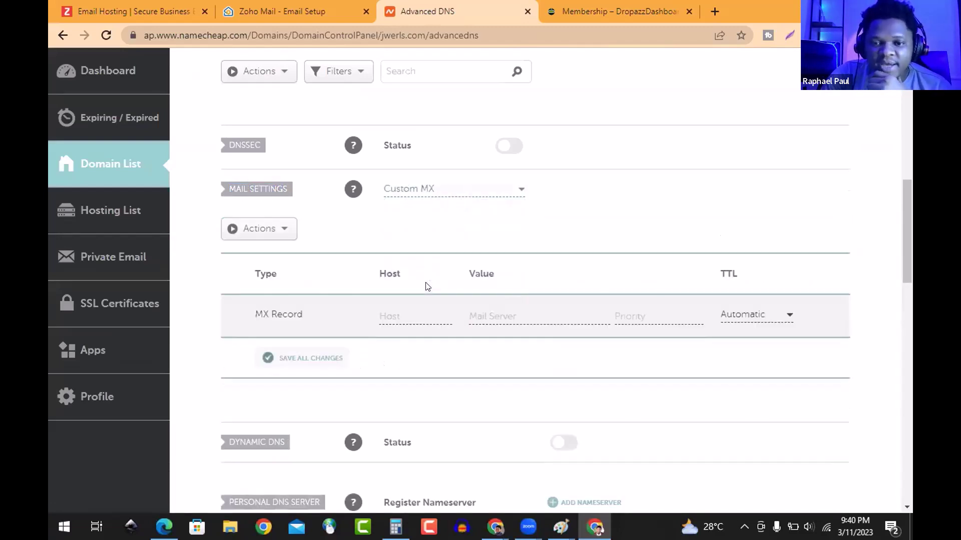
scroll(395, 284, down, 2)
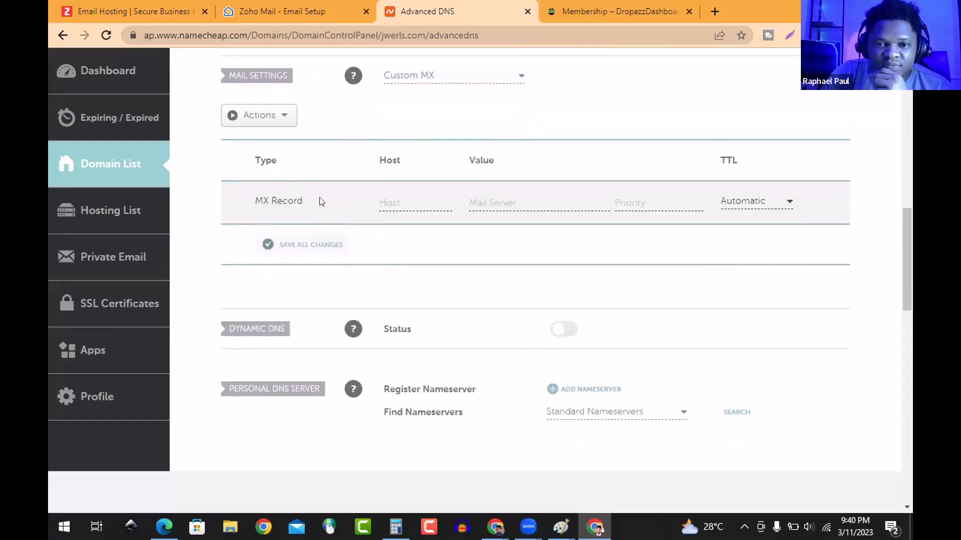
click(390, 201)
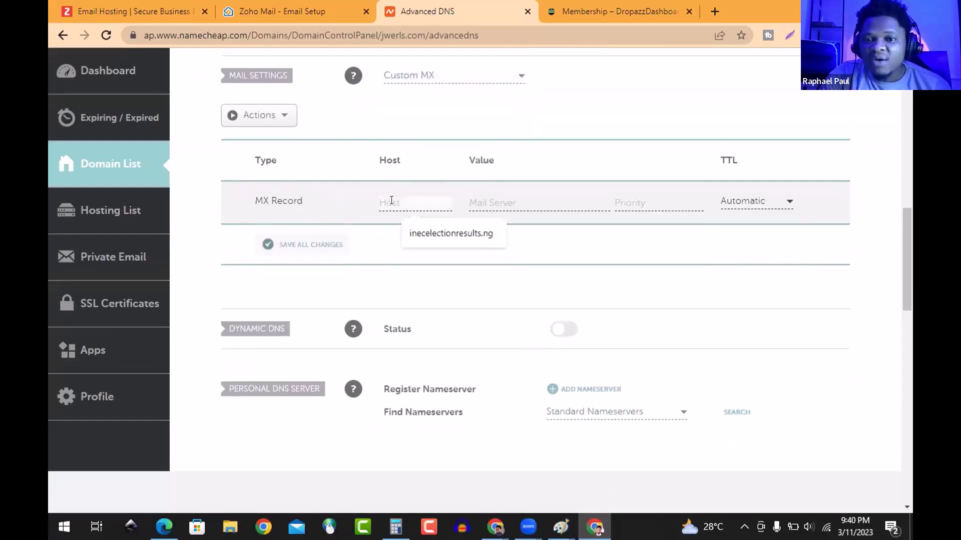
click(281, 11)
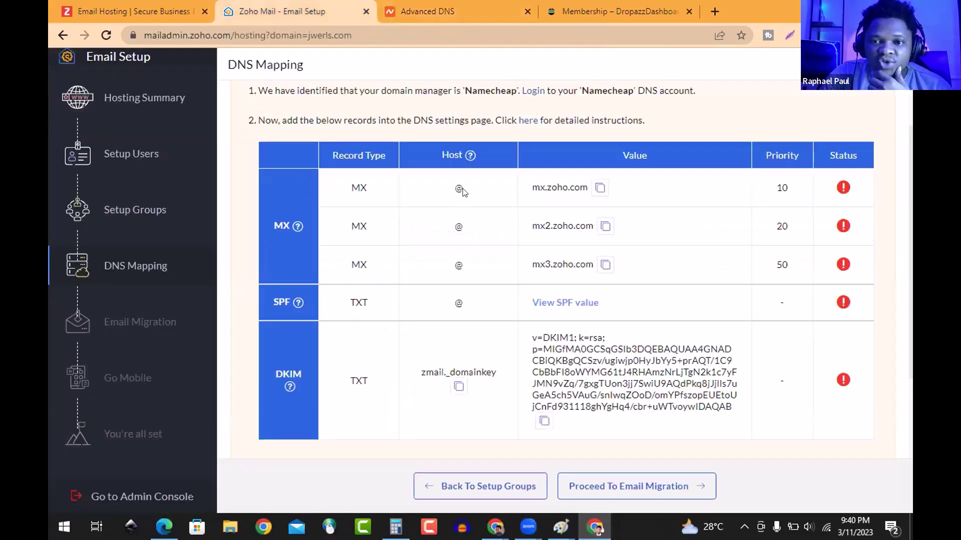
drag(464, 191, 418, 193)
key(ctrl+c)
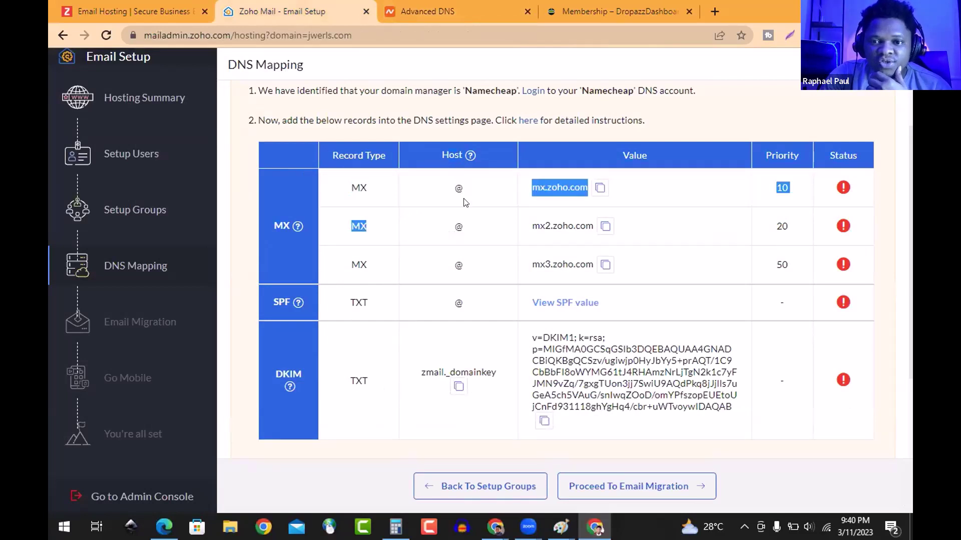
click(427, 11)
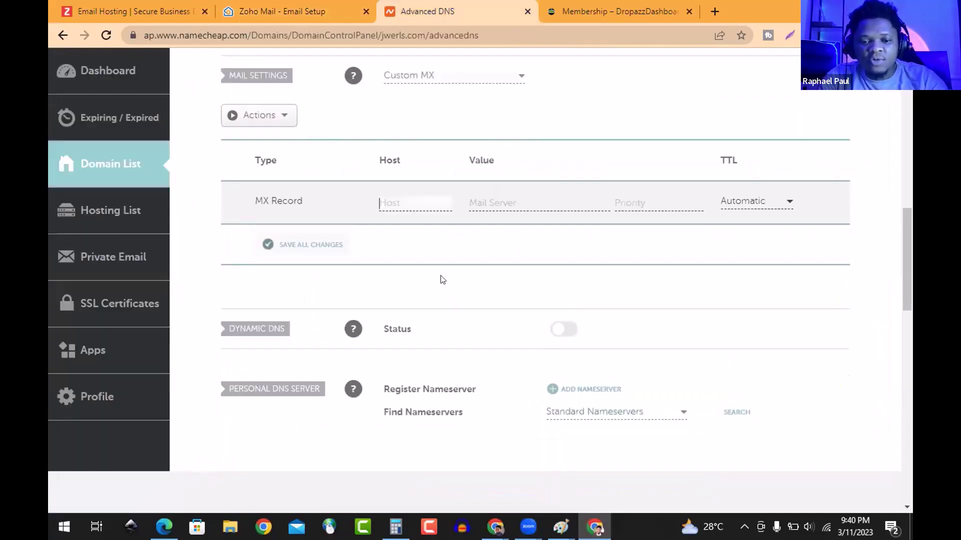
key(ctrl+v)
Fill the MX record with mail server mx.zoho.com, priority 10 and TTL 5 min
click(498, 204)
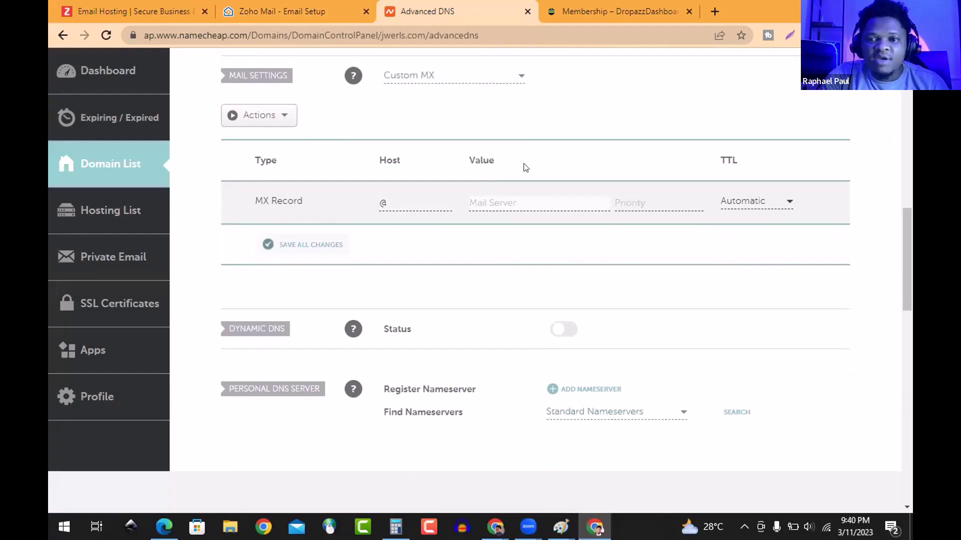
click(251, 6)
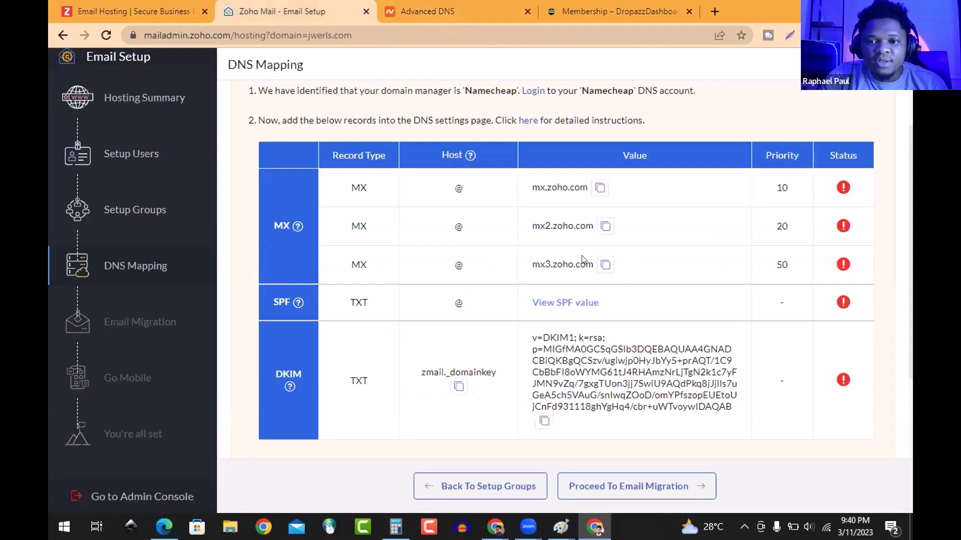
click(600, 188)
click(481, 11)
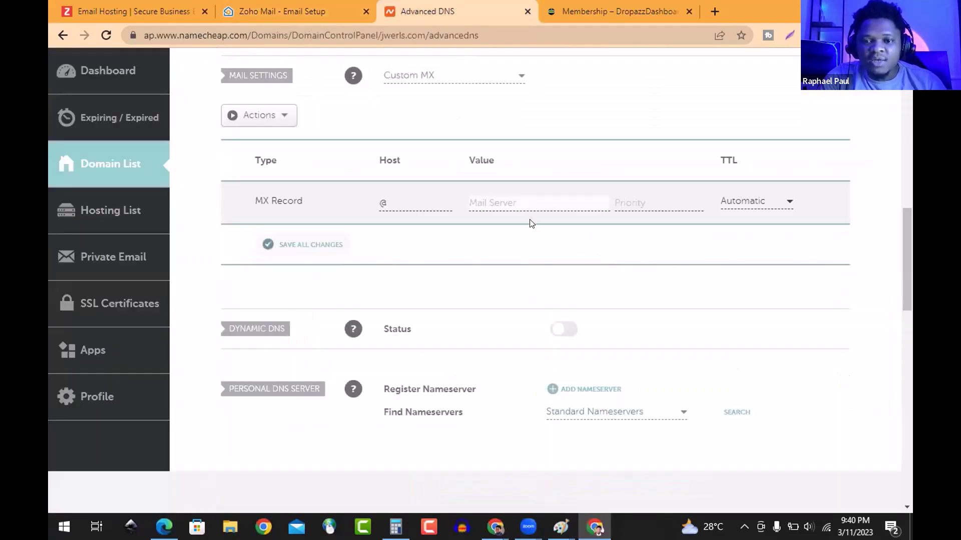
key(ctrl+v)
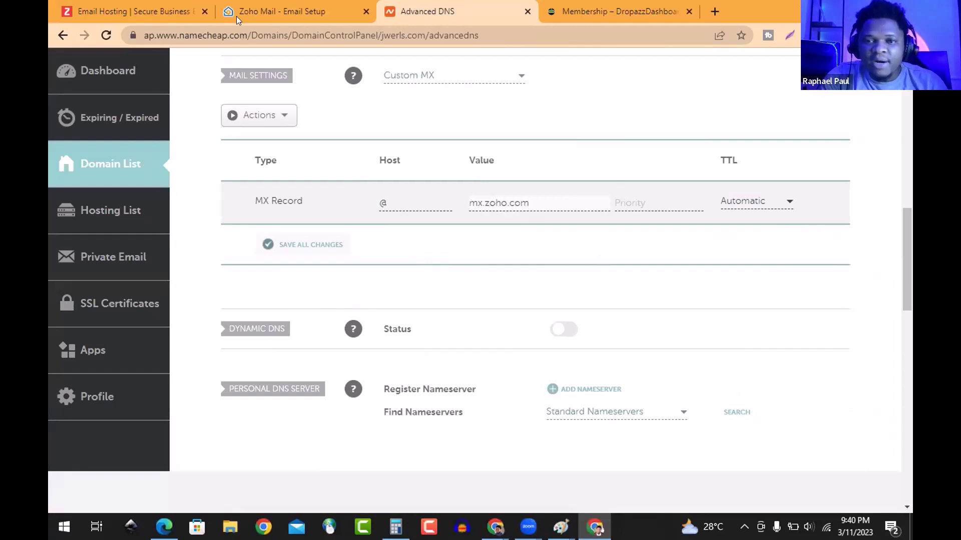
click(238, 17)
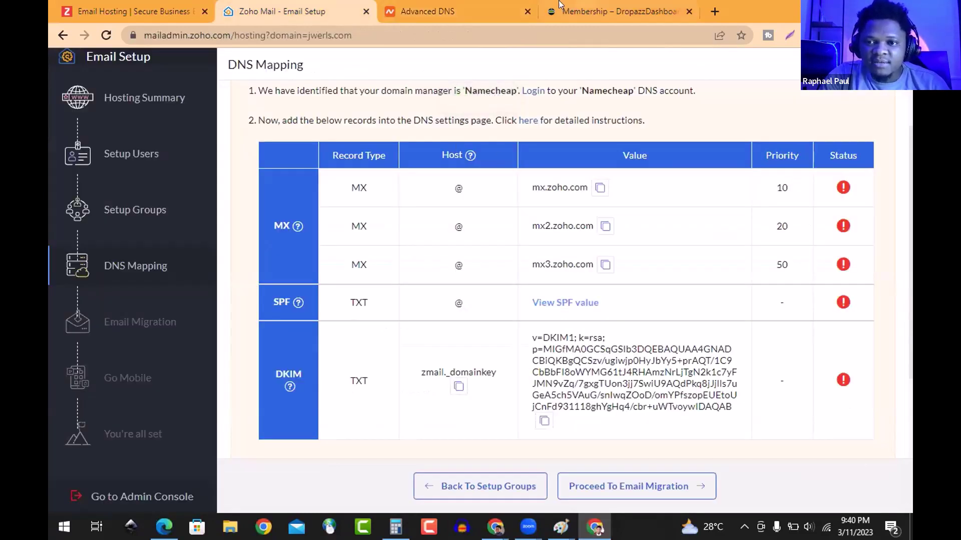
click(475, 11)
click(622, 203)
text(10)
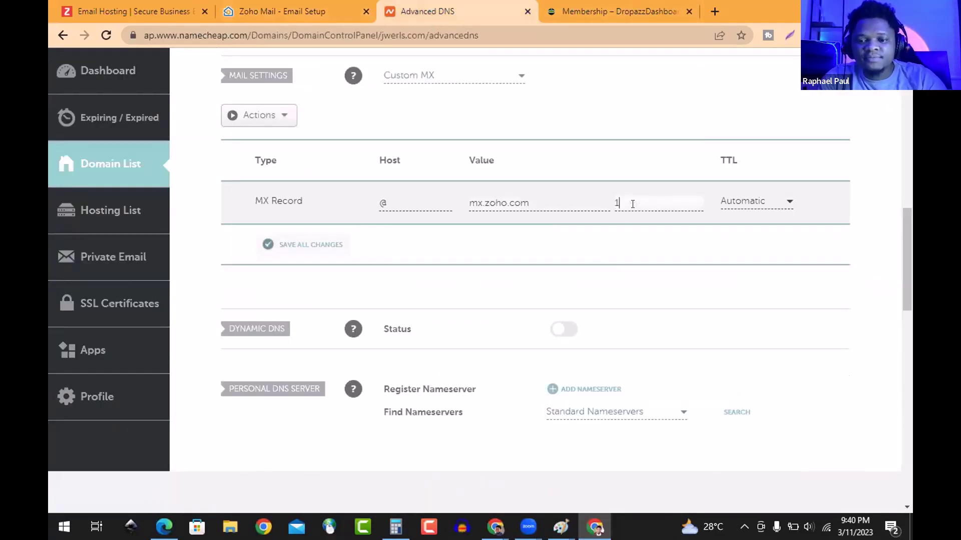
click(768, 203)
click(739, 315)
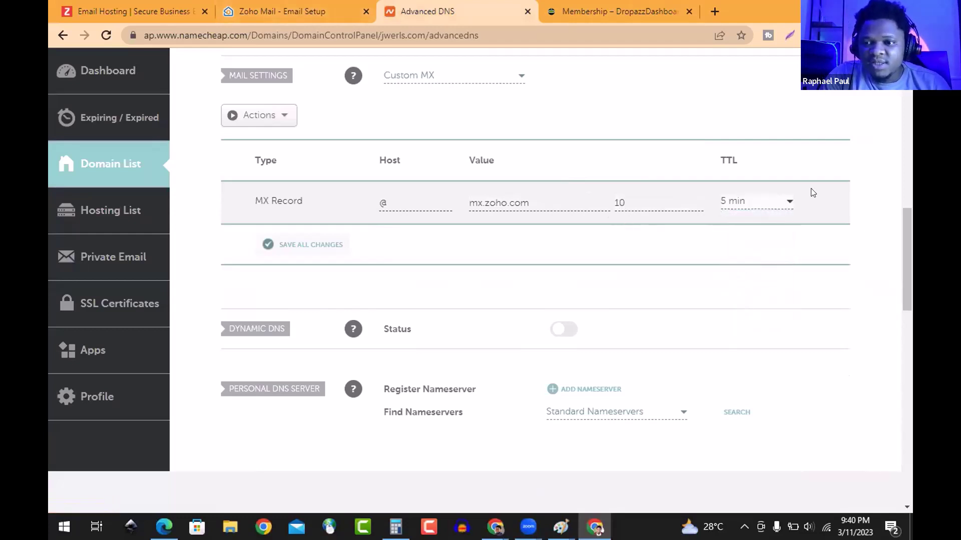
Save the mx.zoho.com MX record and add a blank second MX record row
click(291, 250)
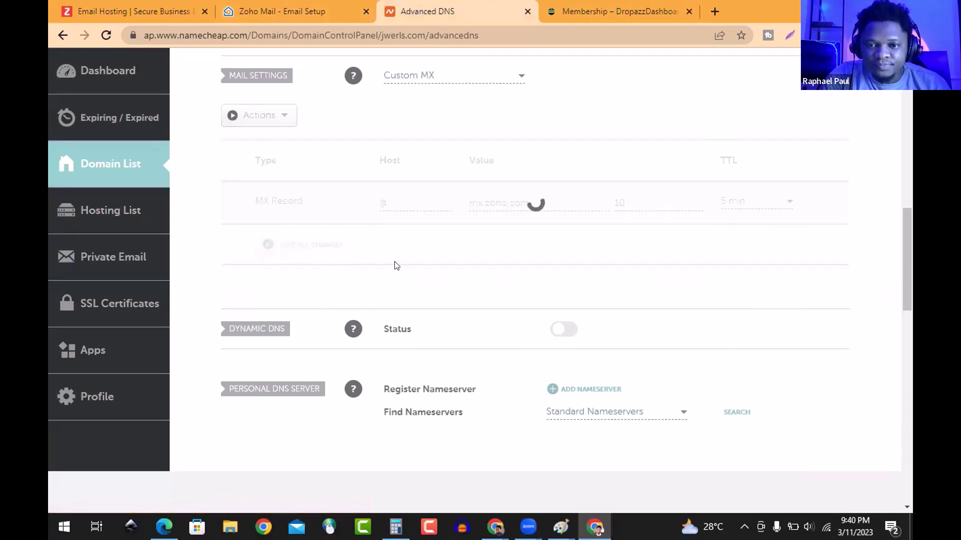
scroll(365, 272, up, 6)
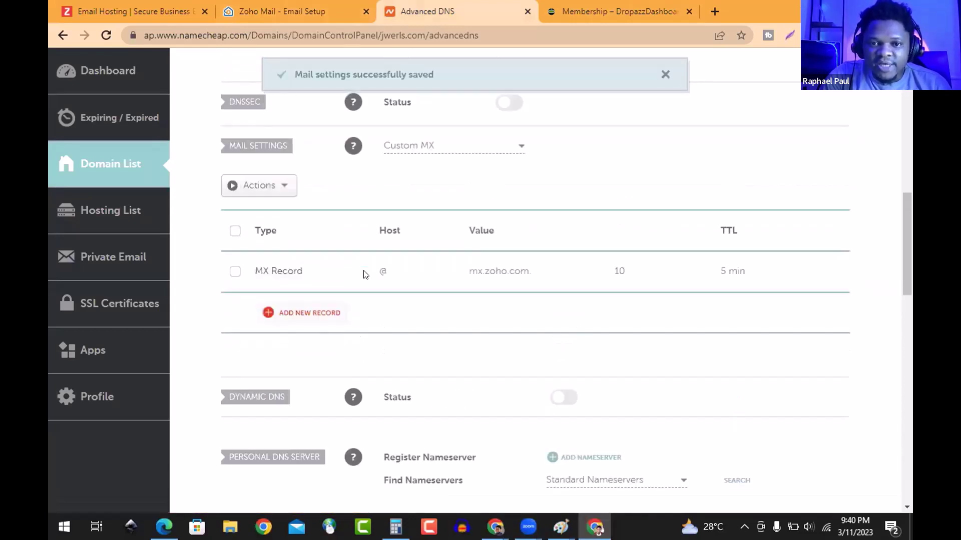
scroll(365, 274, down, 5)
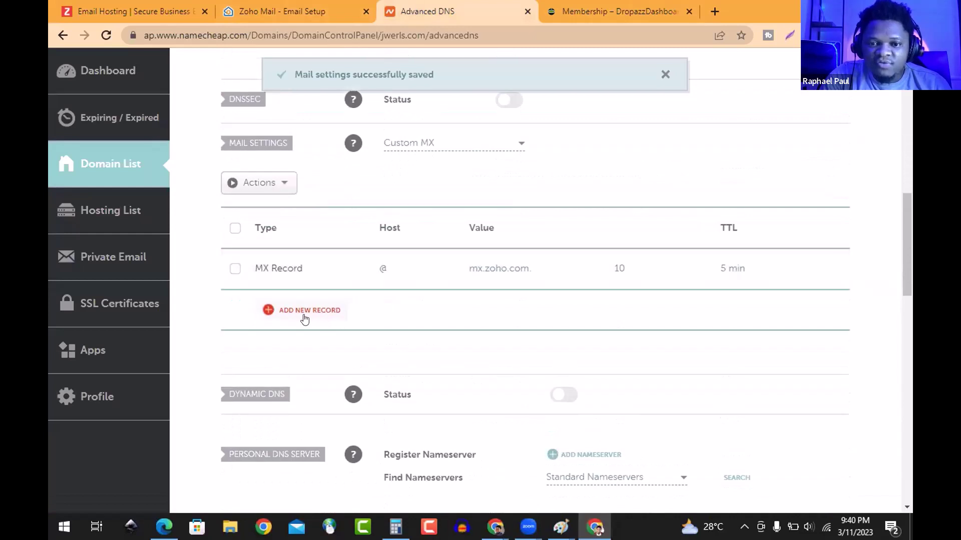
scroll(385, 290, up, 5)
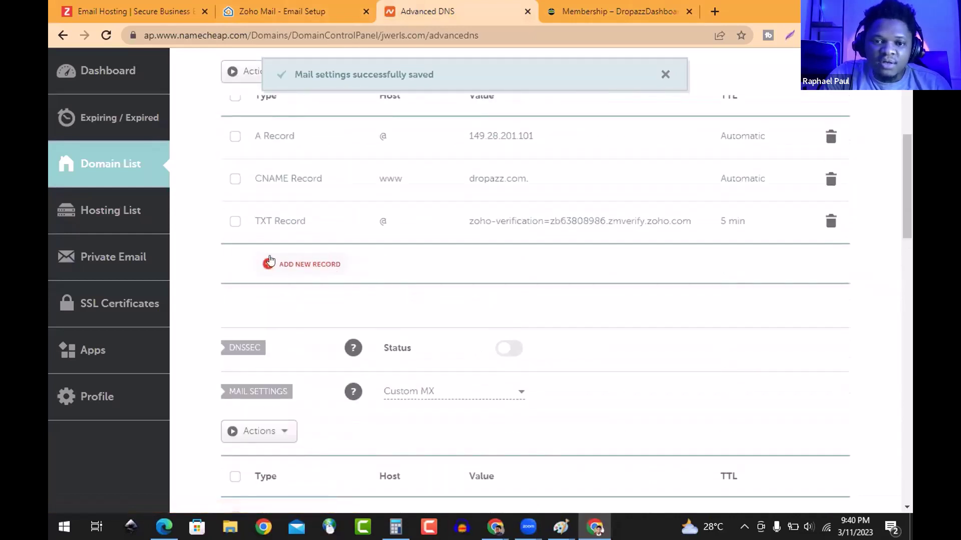
scroll(320, 280, up, 3)
scroll(270, 305, down, 2)
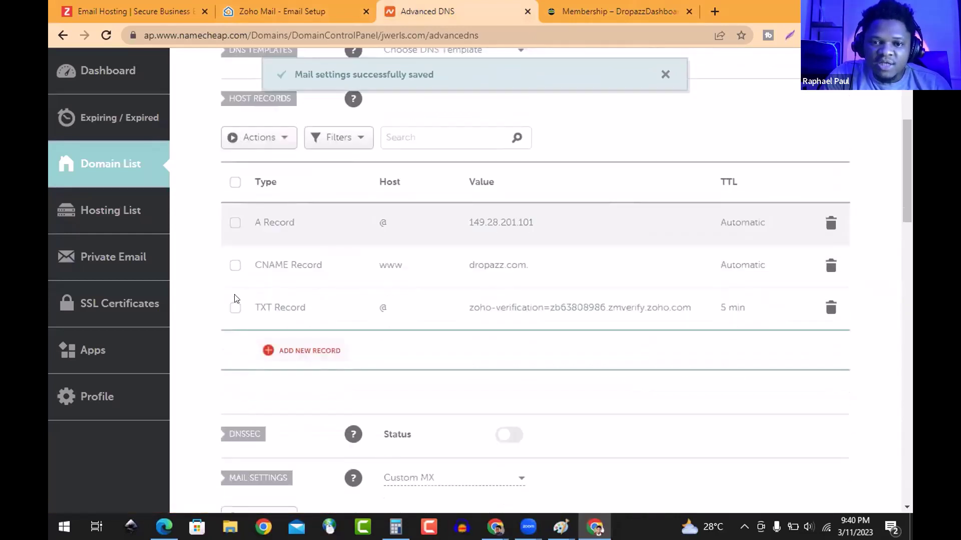
scroll(235, 298, down, 8)
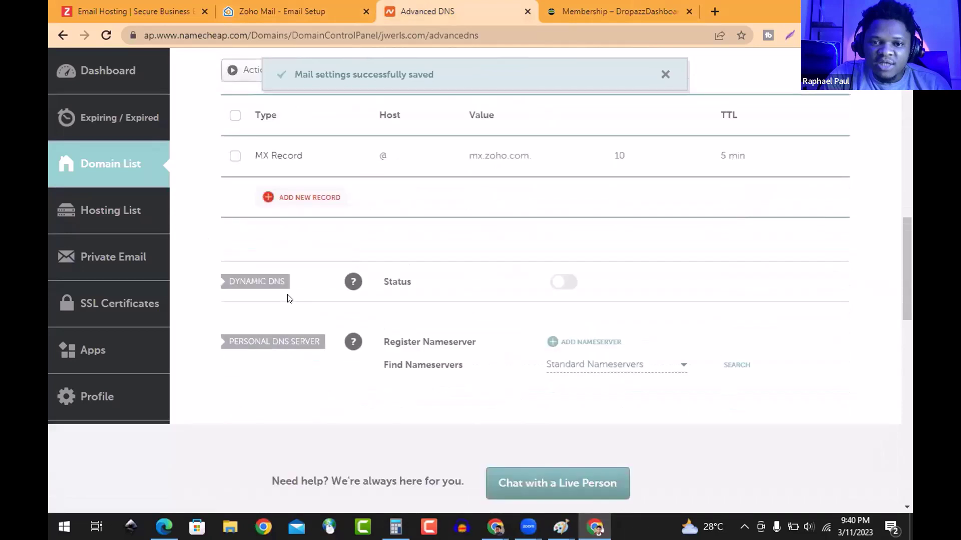
scroll(268, 227, up, 1)
scroll(285, 276, up, 1)
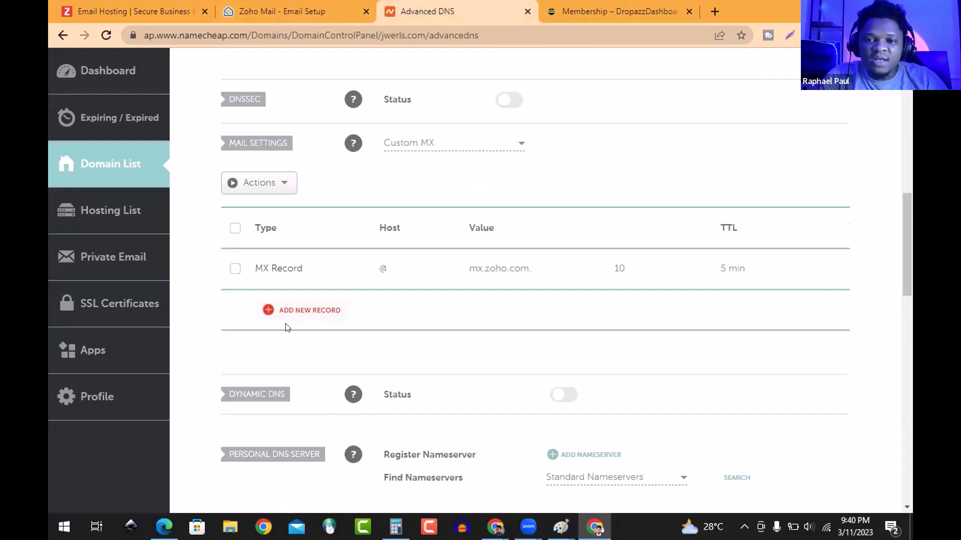
click(295, 310)
click(282, 11)
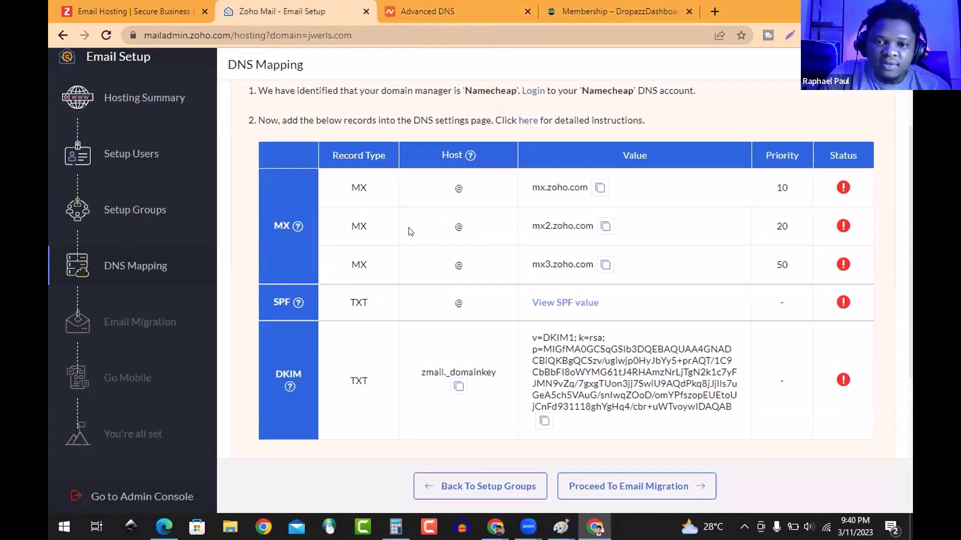
Fill the second MX row with mx2.zoho.com, priority 20, TTL 5 min, and save it
click(605, 226)
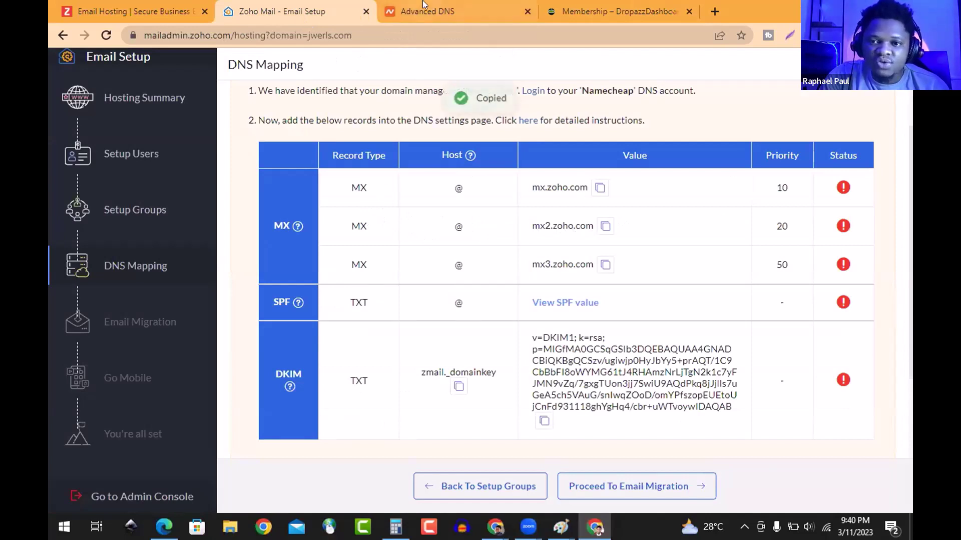
click(425, 11)
key(ctrl+v)
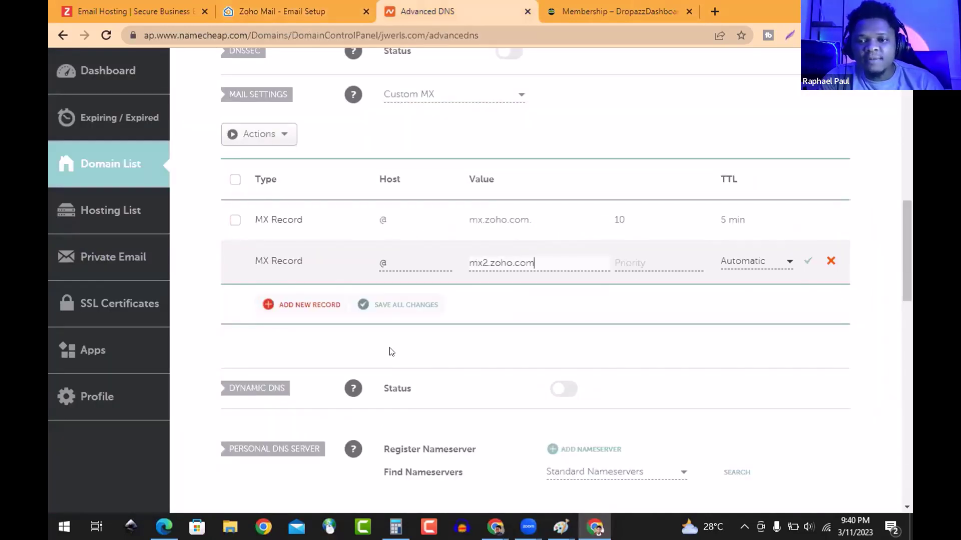
click(627, 256)
text(2)
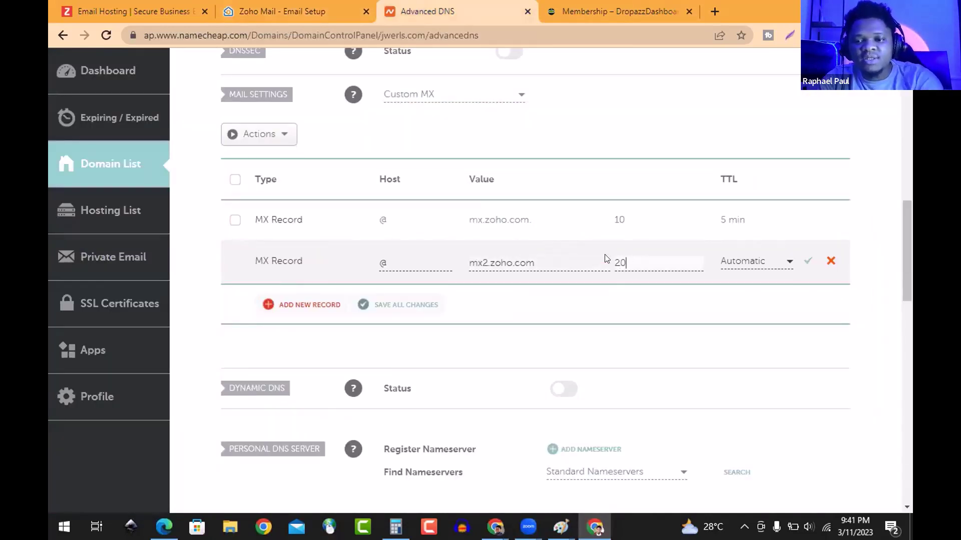
text(0)
click(306, 12)
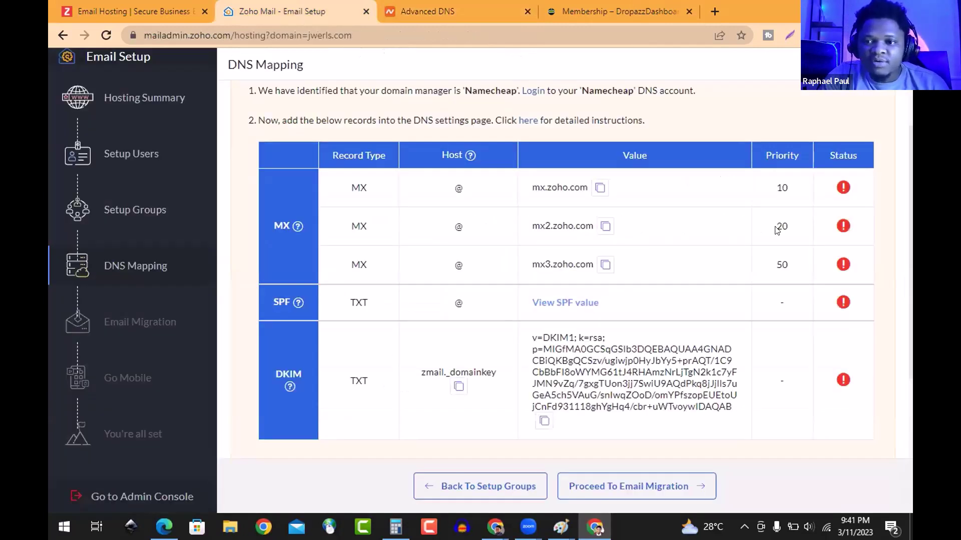
double_click(784, 227)
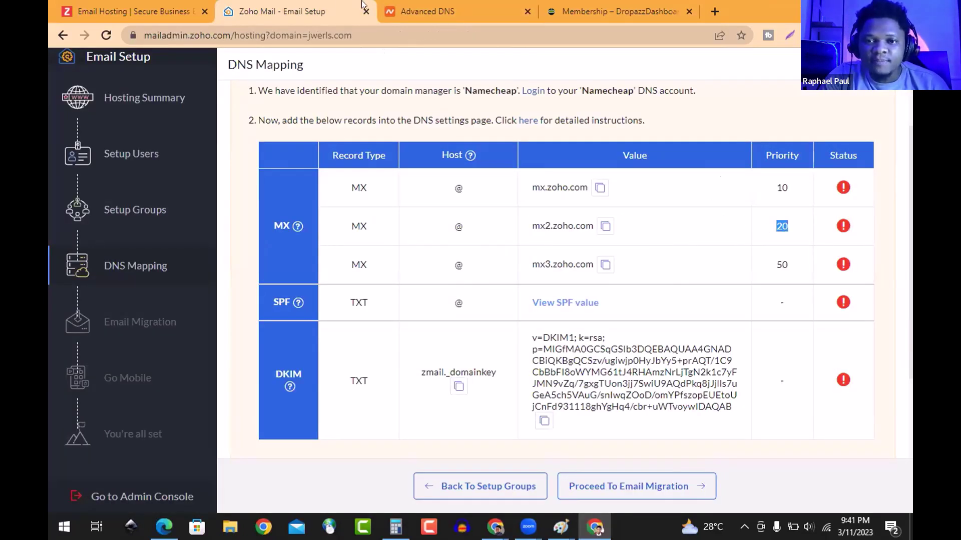
click(396, 11)
click(753, 261)
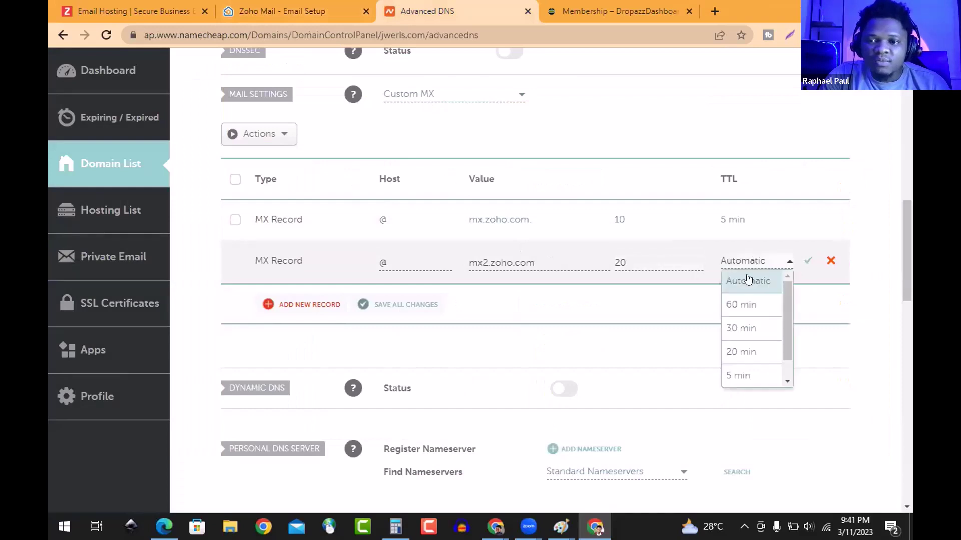
scroll(735, 341, down, 1)
click(736, 351)
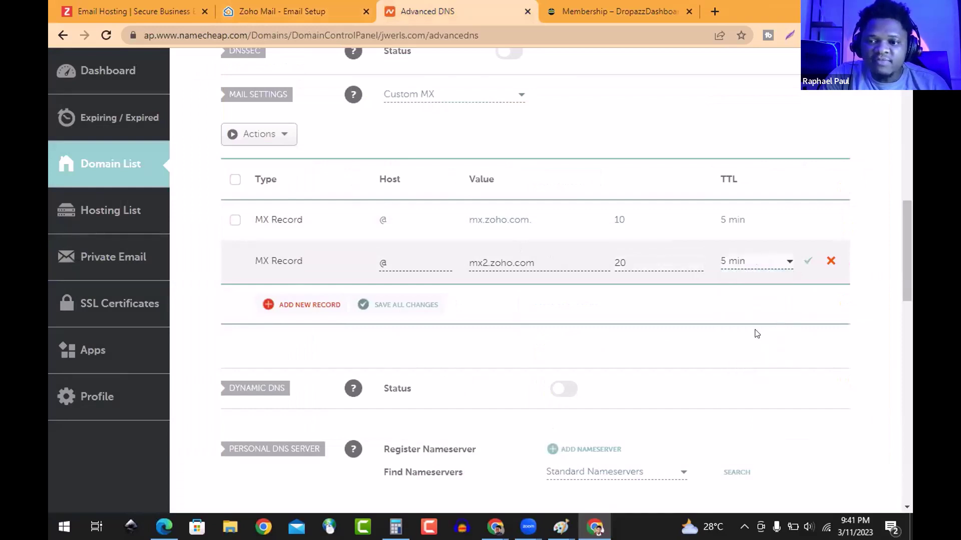
click(807, 261)
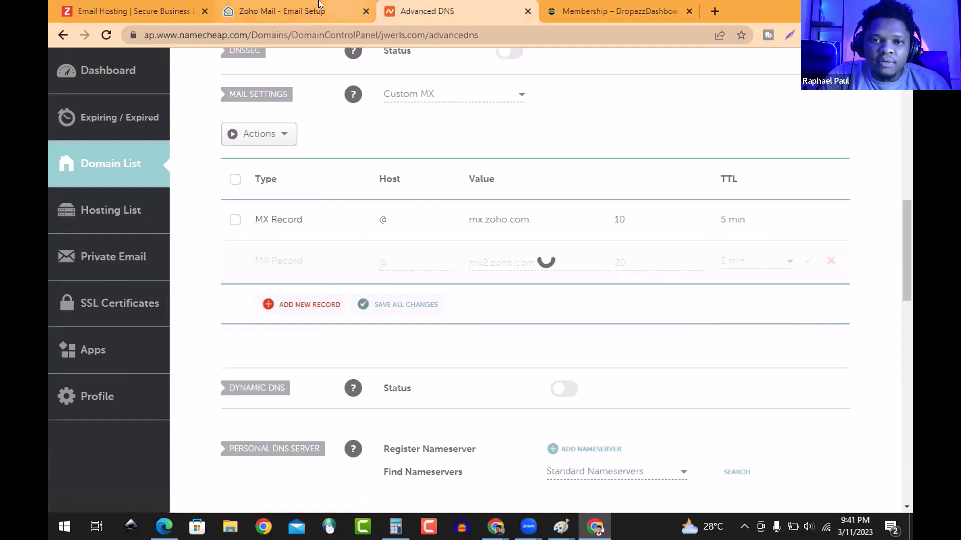
Copy the mx3.zoho.com mail server value from Zoho's DNS Mapping table
click(320, 5)
scroll(429, 278, down, 1)
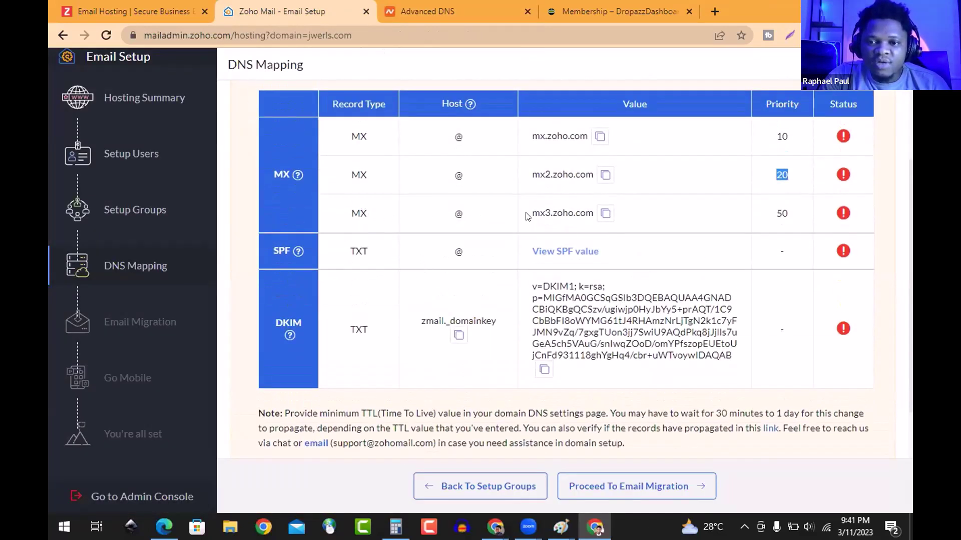
click(605, 213)
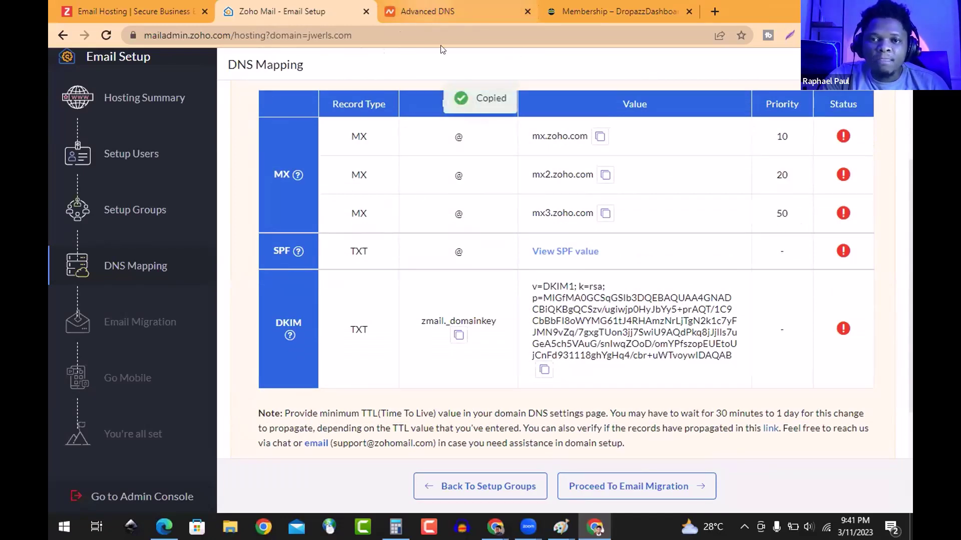
click(422, 11)
Add and save an MX record: host @, mx3.zoho.com, priority 50, TTL 5 min
click(270, 304)
scroll(289, 332, down, 3)
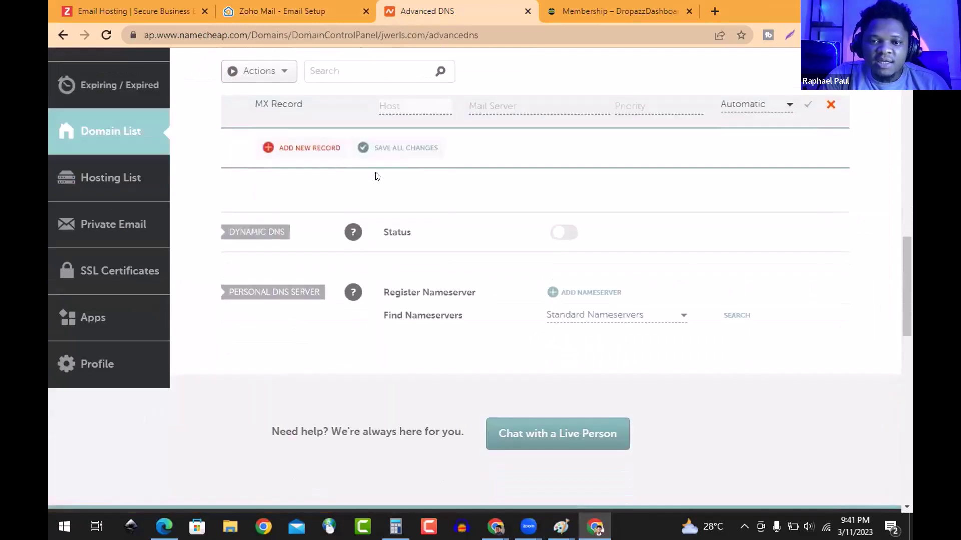
scroll(378, 175, up, 3)
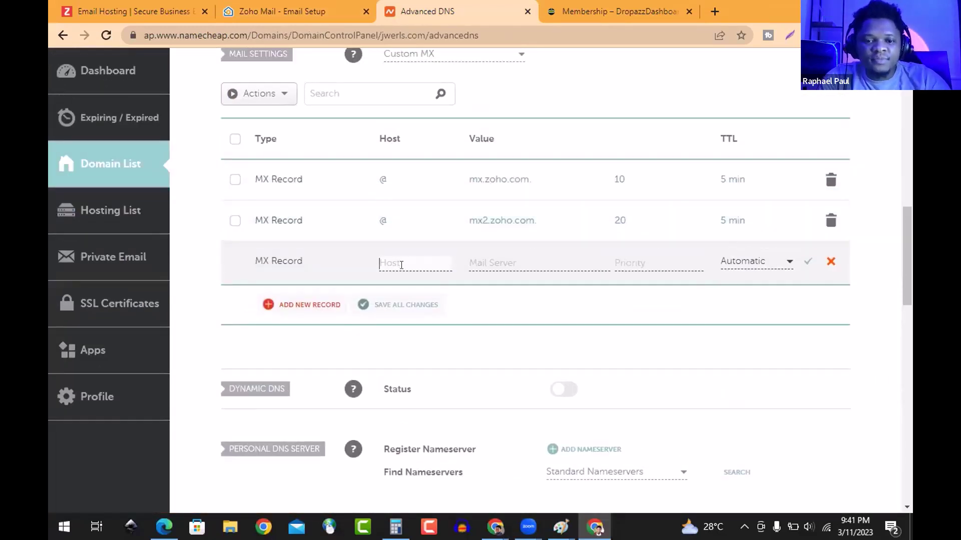
text(@)
click(529, 259)
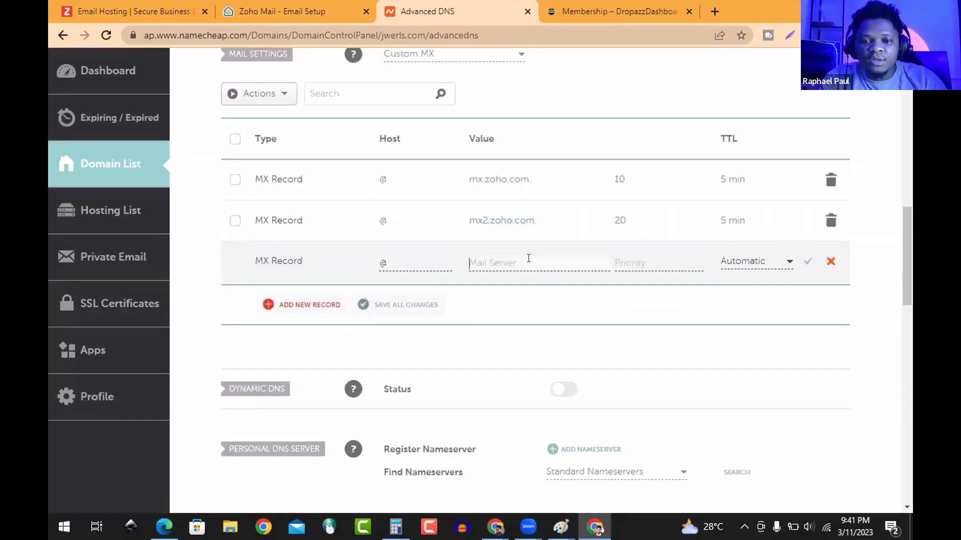
key(ctrl+v)
click(648, 259)
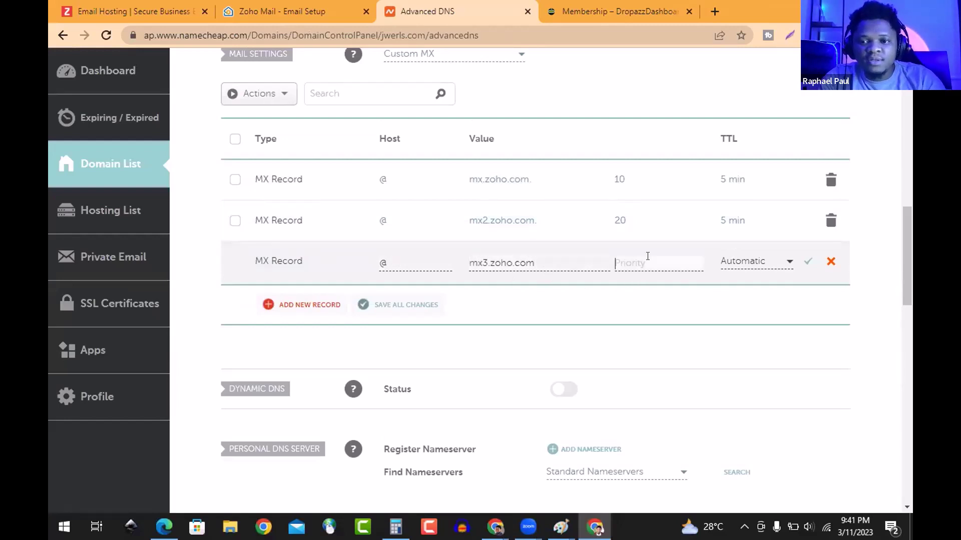
text(50)
click(770, 261)
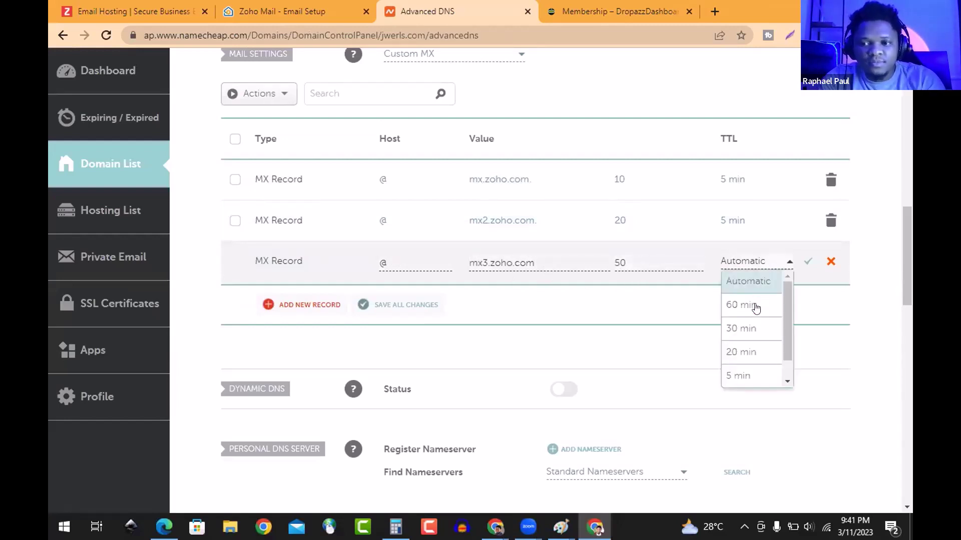
click(740, 352)
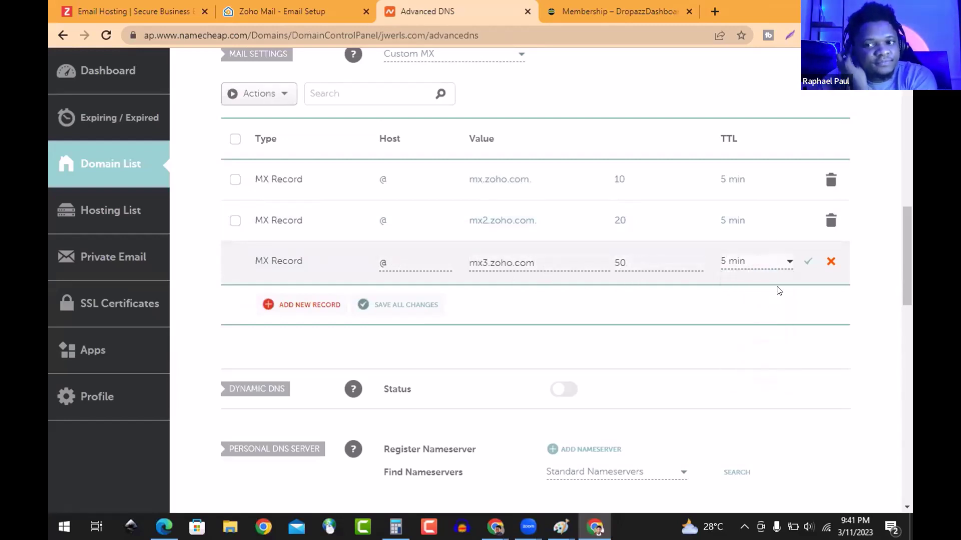
click(807, 262)
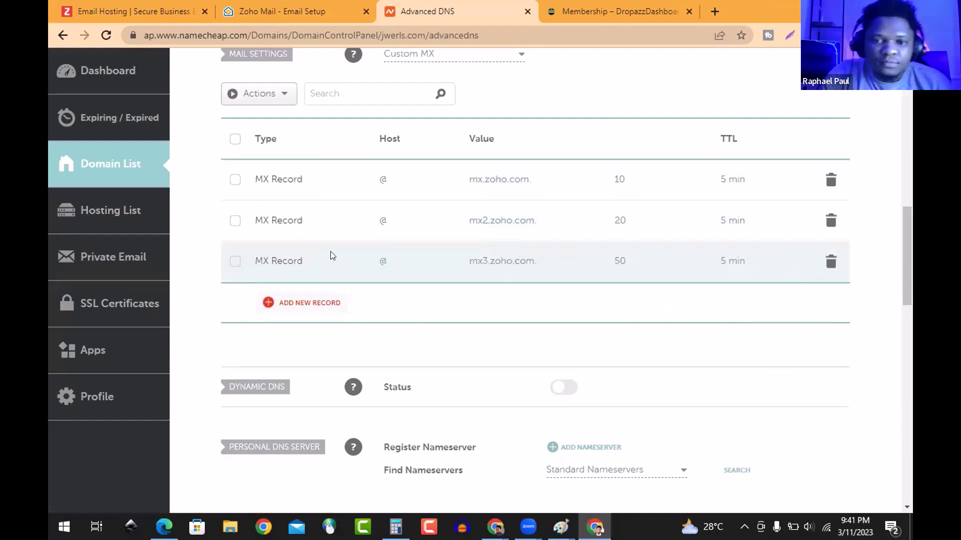
Return to Zoho's DNS Mapping page and highlight the SPF row's TXT record type
click(295, 11)
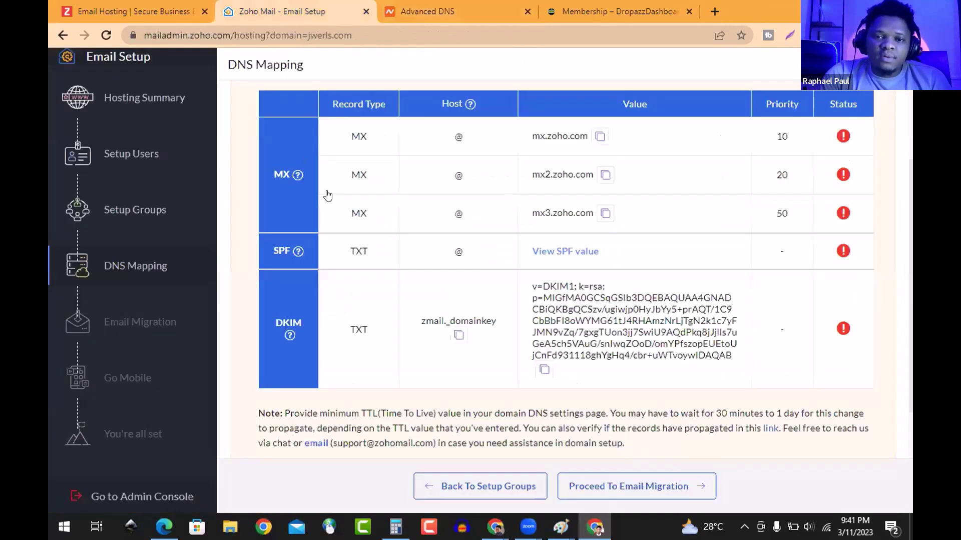
scroll(326, 194, down, 1)
drag(376, 188, 340, 191)
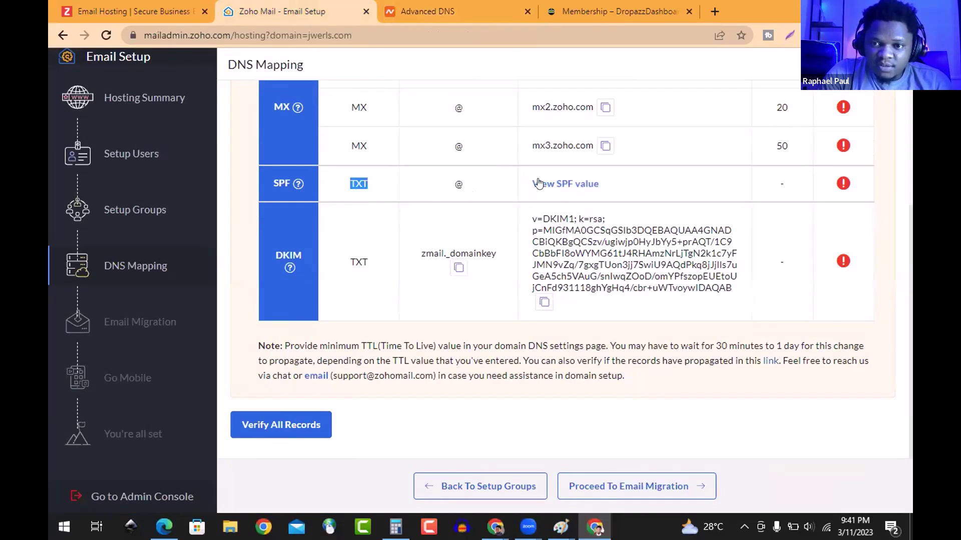
Reveal Zoho's SPF value and copy v=spf1 include:zoho.com ~all for Namecheap
click(566, 185)
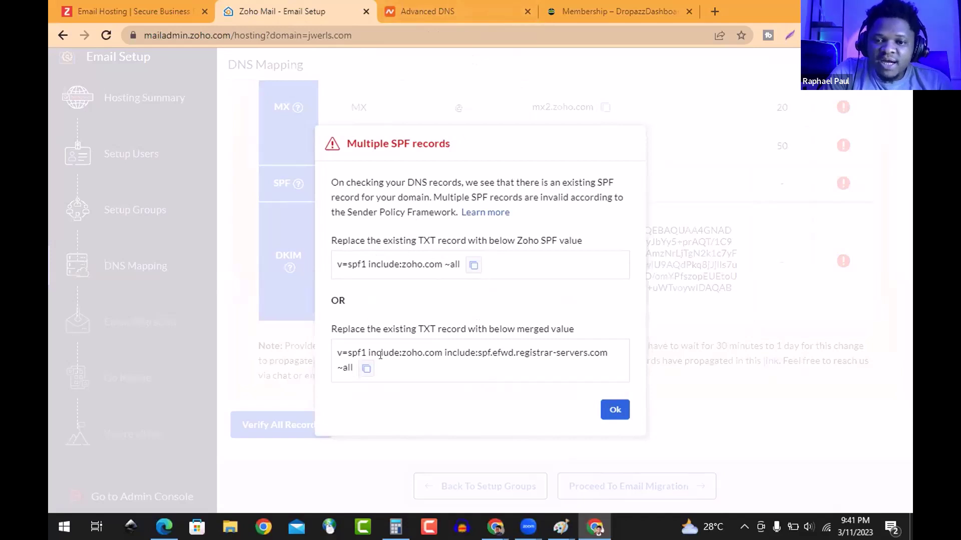
double_click(408, 353)
drag(371, 265, 406, 265)
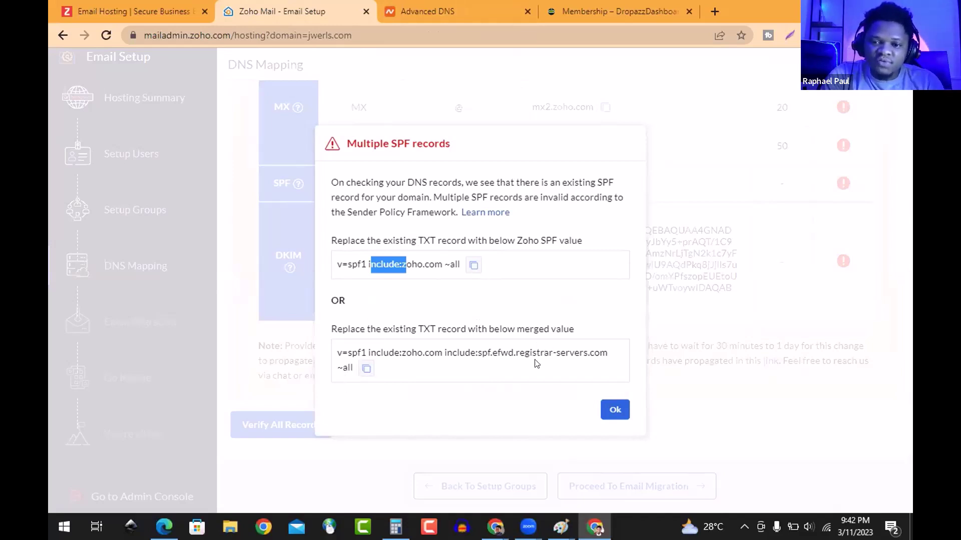
click(473, 265)
click(453, 10)
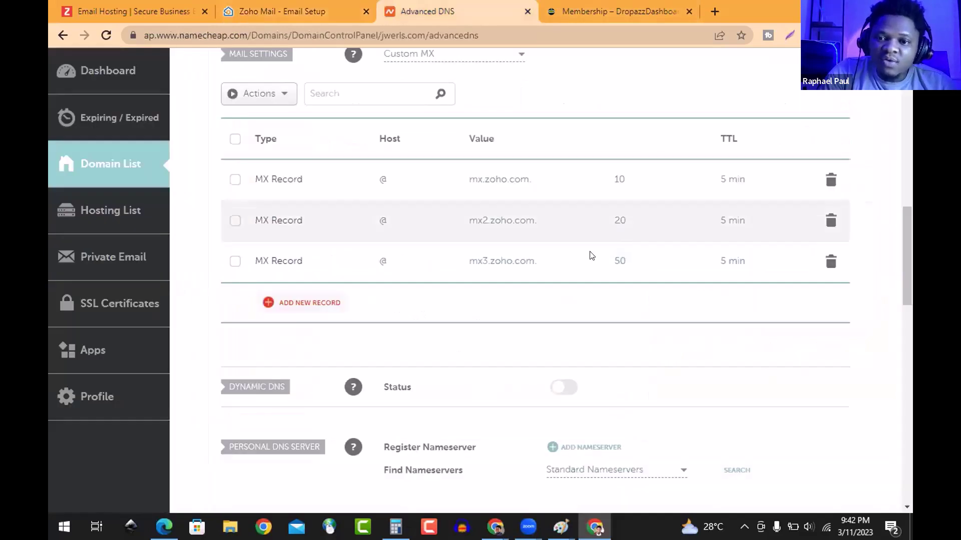
Add a new host record row in Namecheap and make it a TXT Record
scroll(455, 355, up, 8)
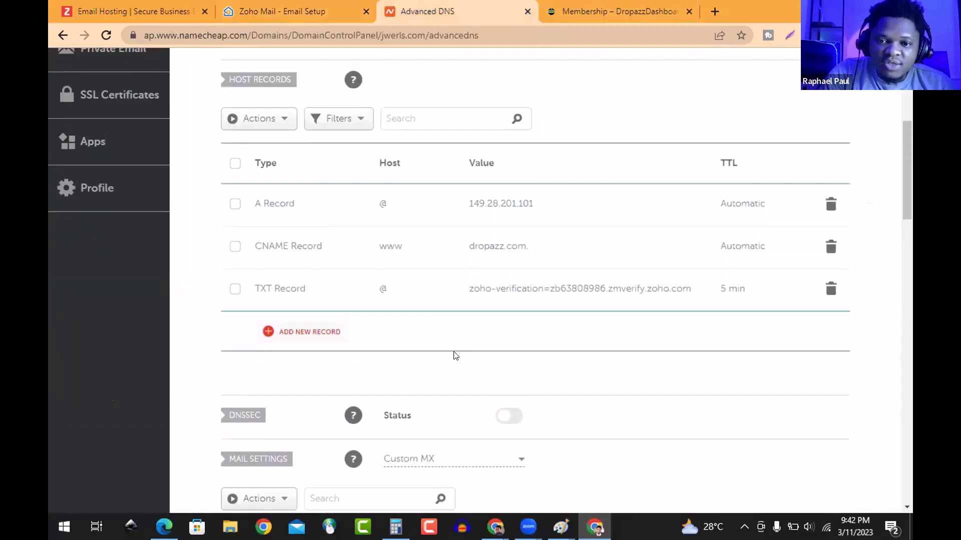
scroll(453, 355, down, 3)
scroll(350, 290, up, 2)
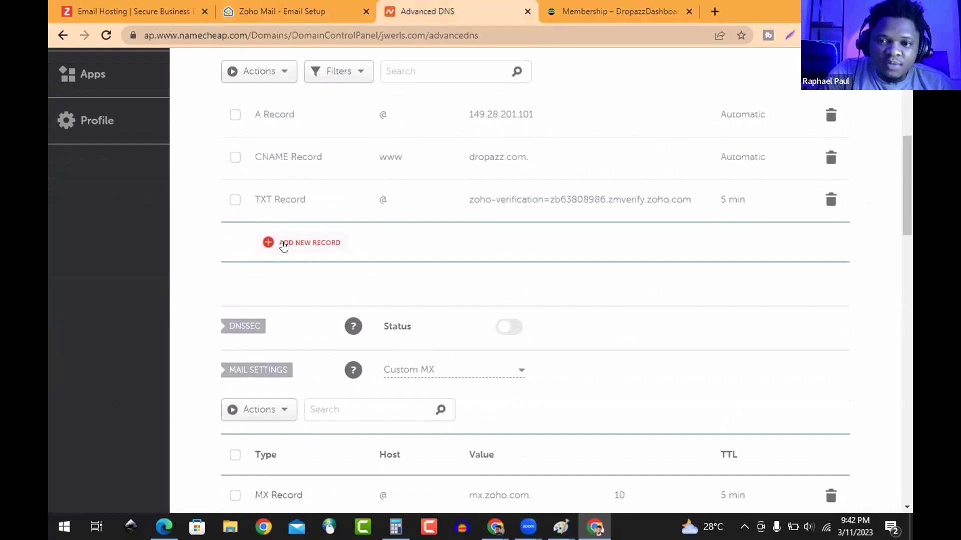
click(286, 245)
click(295, 262)
scroll(281, 341, down, 4)
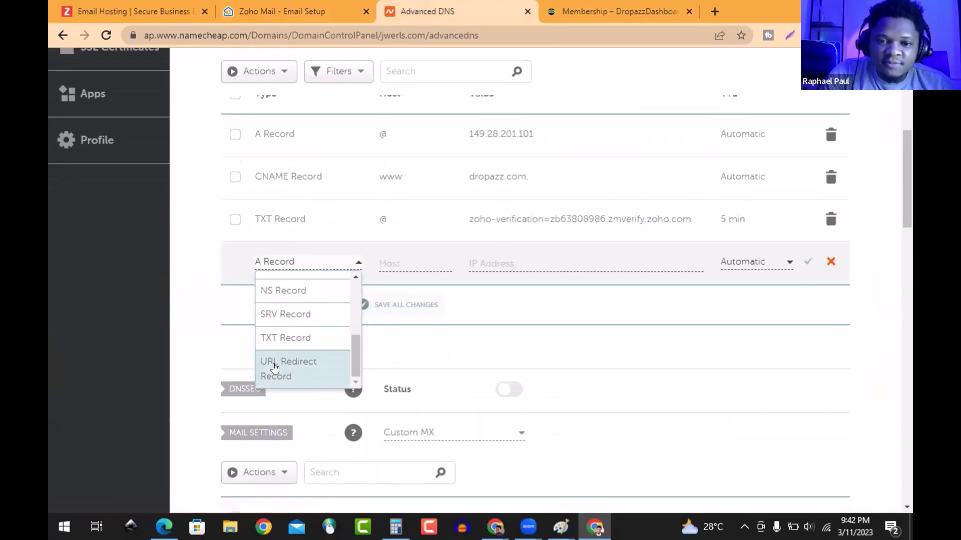
click(281, 339)
Save the TXT record with host @, the pasted SPF value and 5 min TTL
click(409, 257)
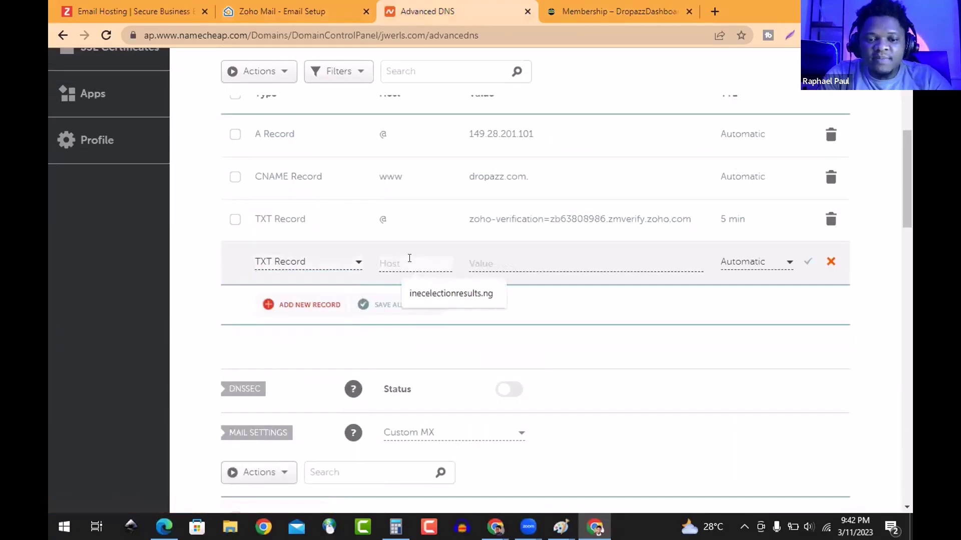
text(@)
click(521, 266)
key(ctrl+v)
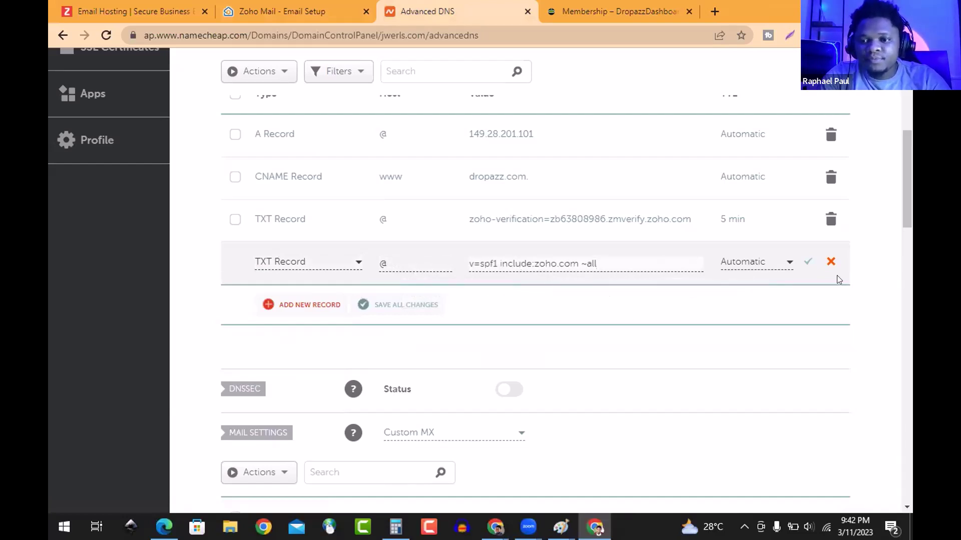
click(765, 262)
scroll(753, 350, down, 1)
click(746, 353)
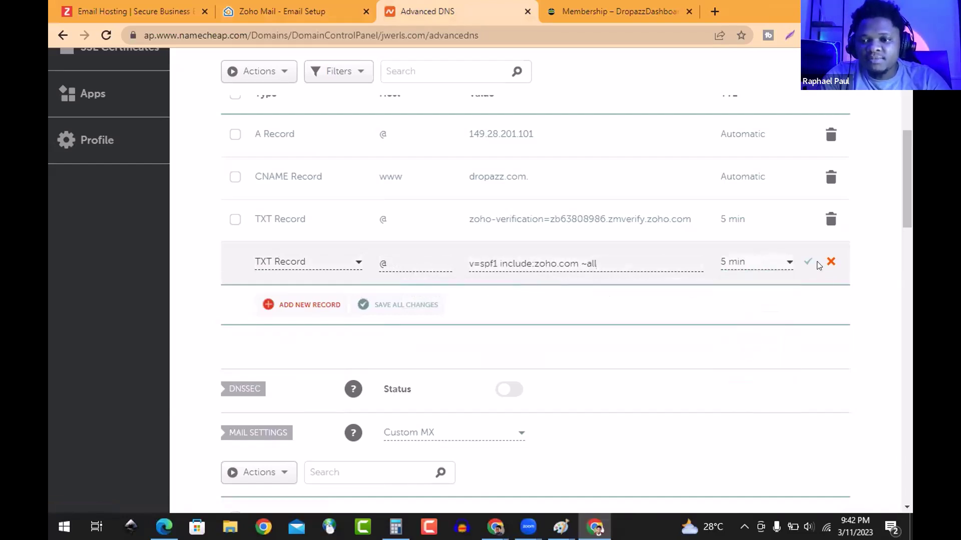
click(808, 262)
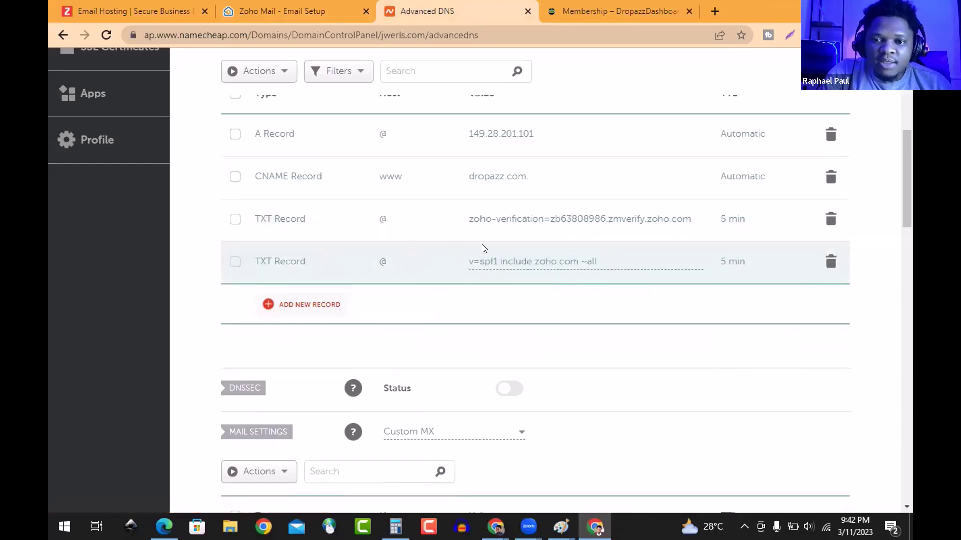
click(340, 11)
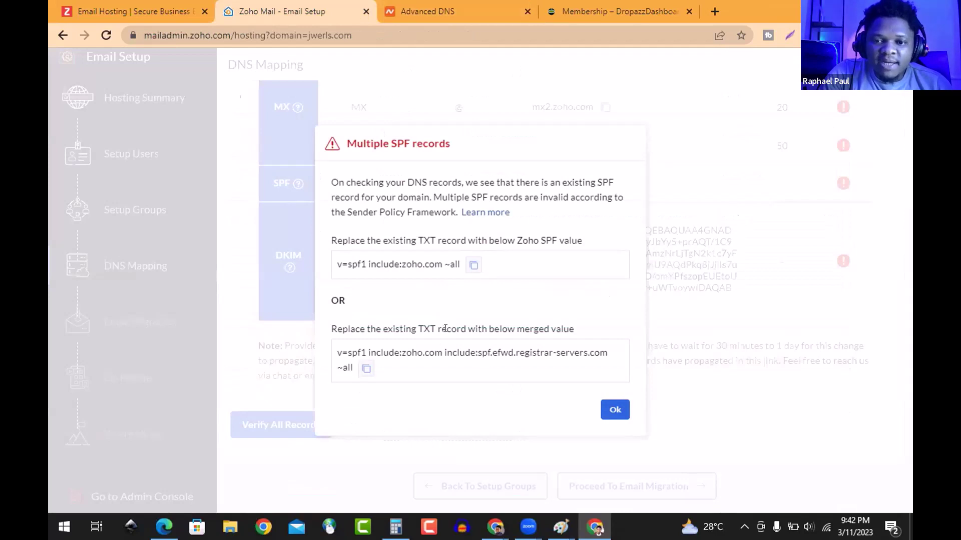
Dismiss the multiple-SPF warning and copy the DKIM host zmail._domainkey
click(615, 409)
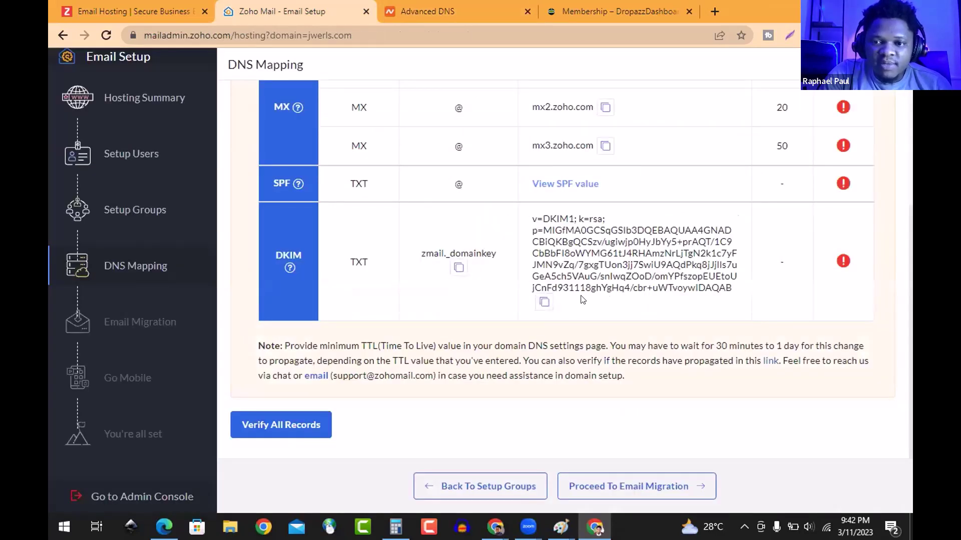
scroll(515, 290, up, 2)
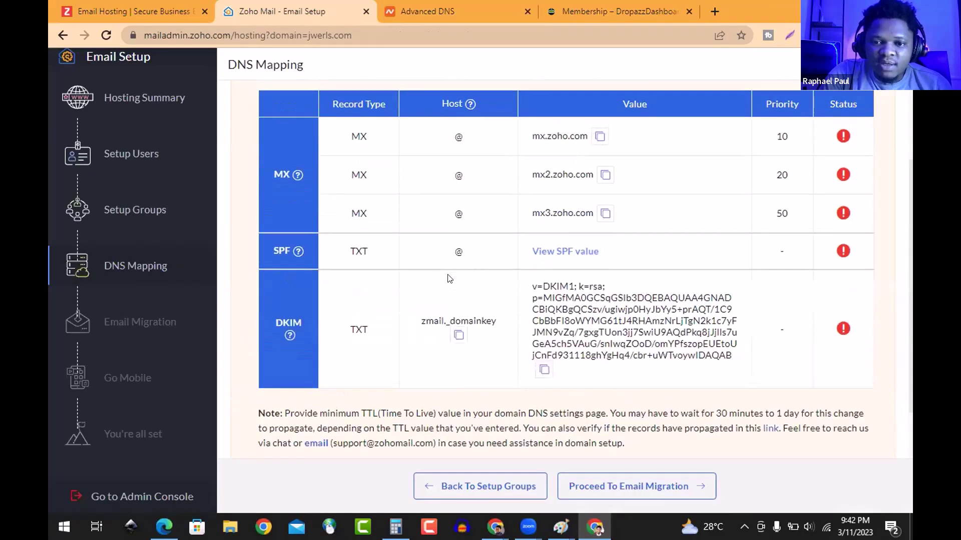
double_click(356, 329)
scroll(416, 331, down, 1)
scroll(418, 333, up, 4)
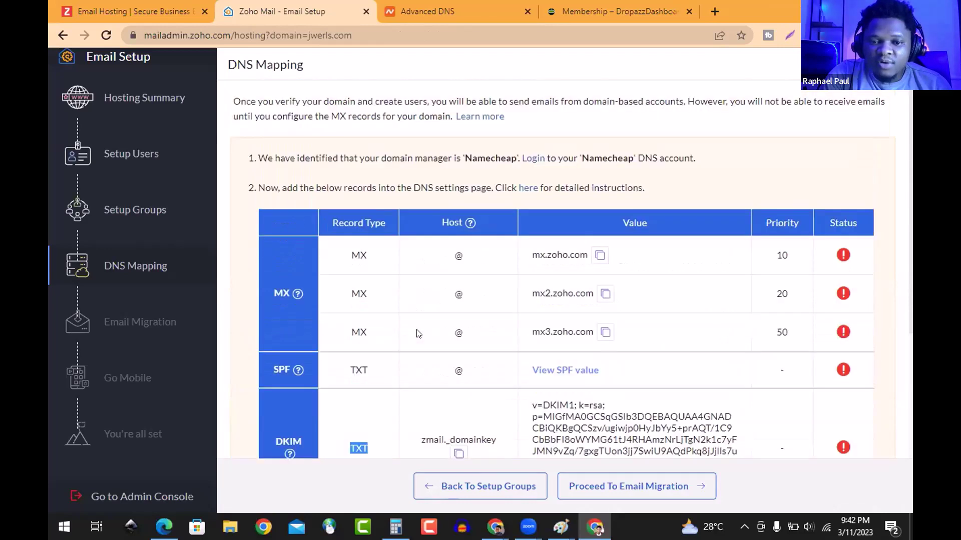
scroll(419, 332, down, 4)
scroll(441, 321, up, 4)
scroll(440, 388, down, 2)
scroll(440, 387, down, 3)
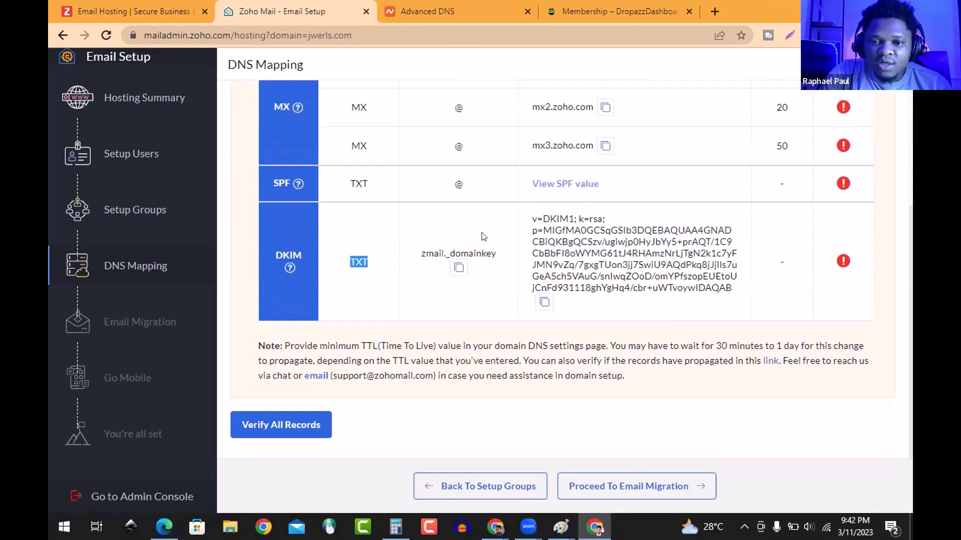
click(455, 269)
Copy the DKIM host again and bring Namecheap's Advanced DNS records back up
scroll(455, 274, up, 4)
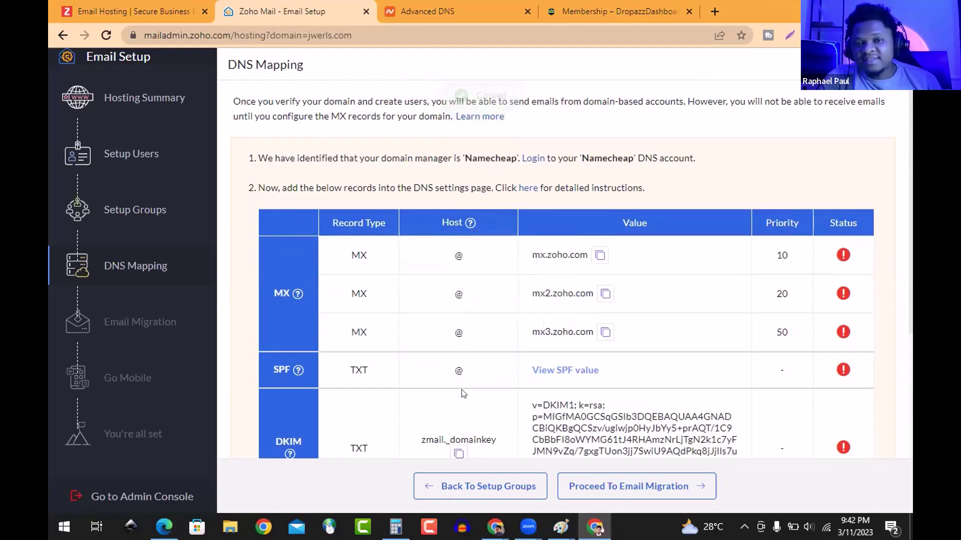
scroll(452, 330, down, 3)
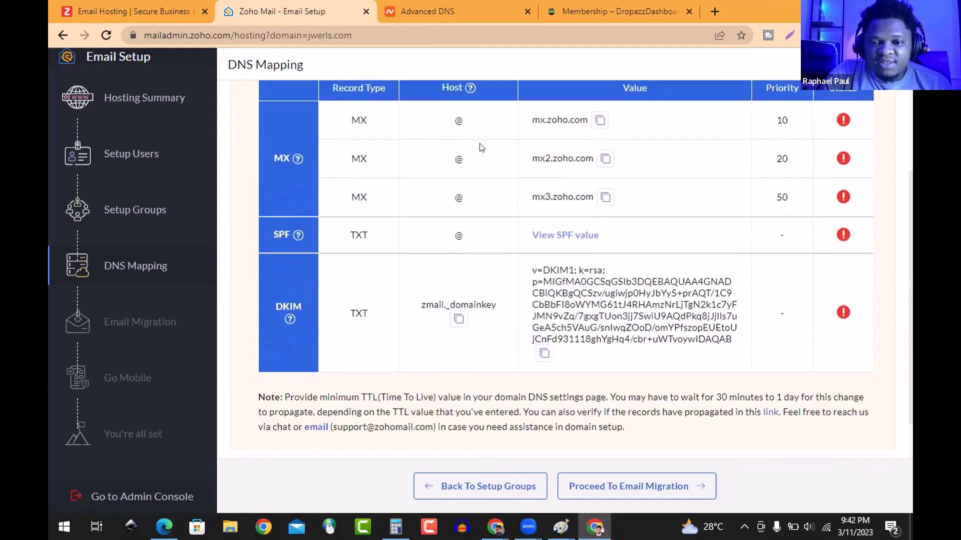
click(458, 318)
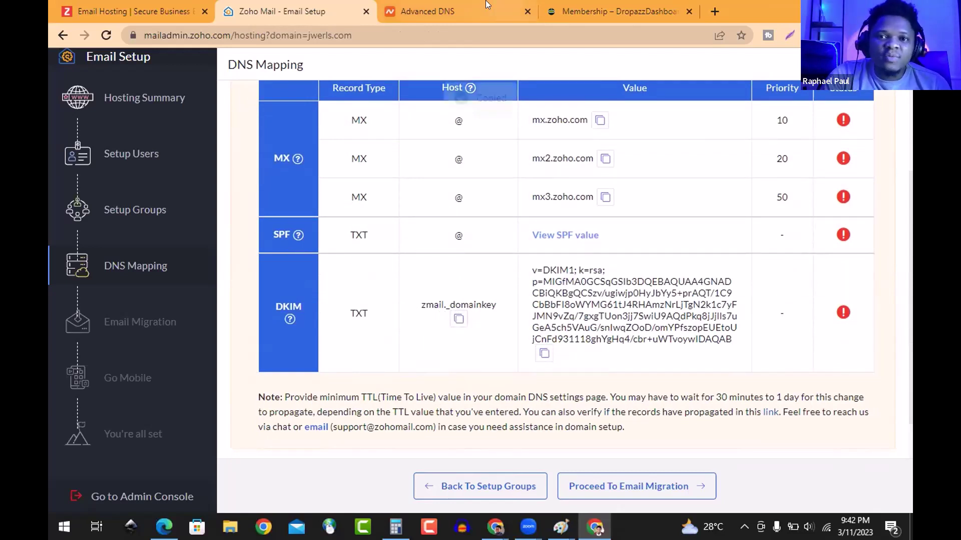
click(500, 11)
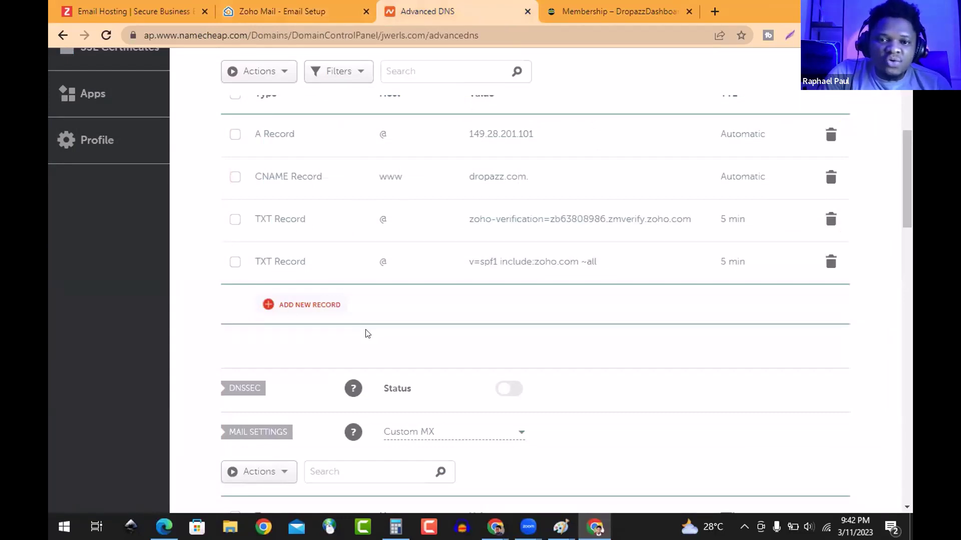
click(267, 10)
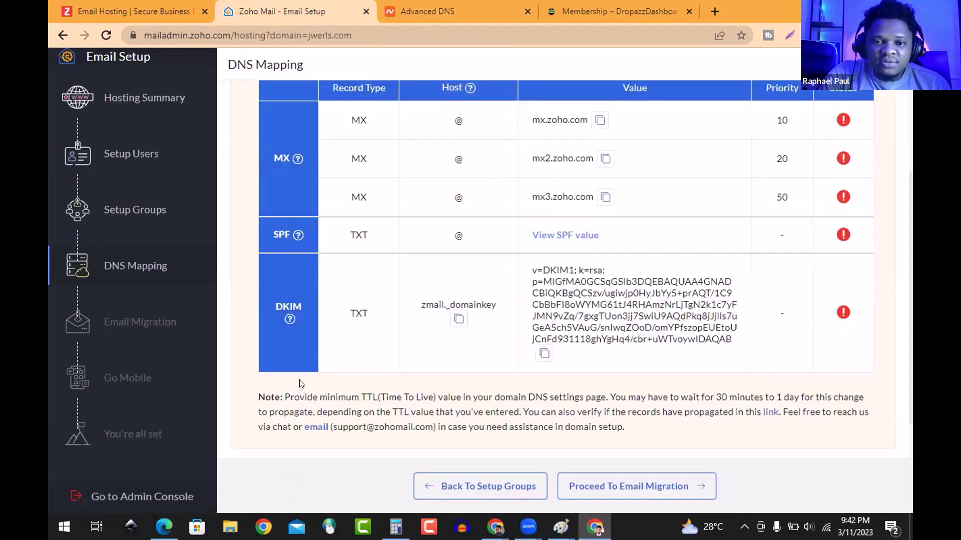
click(508, 20)
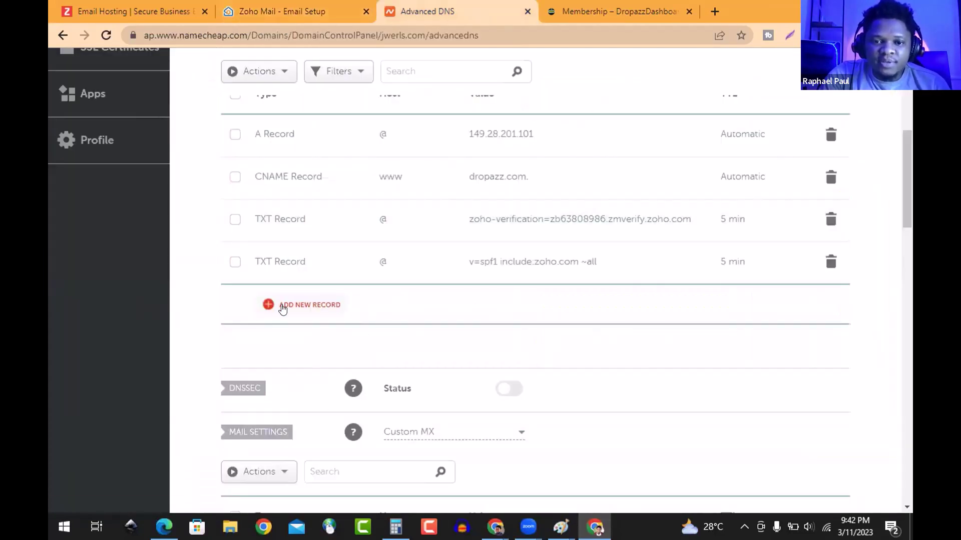
Add a new TXT record in Namecheap with host zmail._domainkey
click(281, 305)
scroll(300, 334, down, 3)
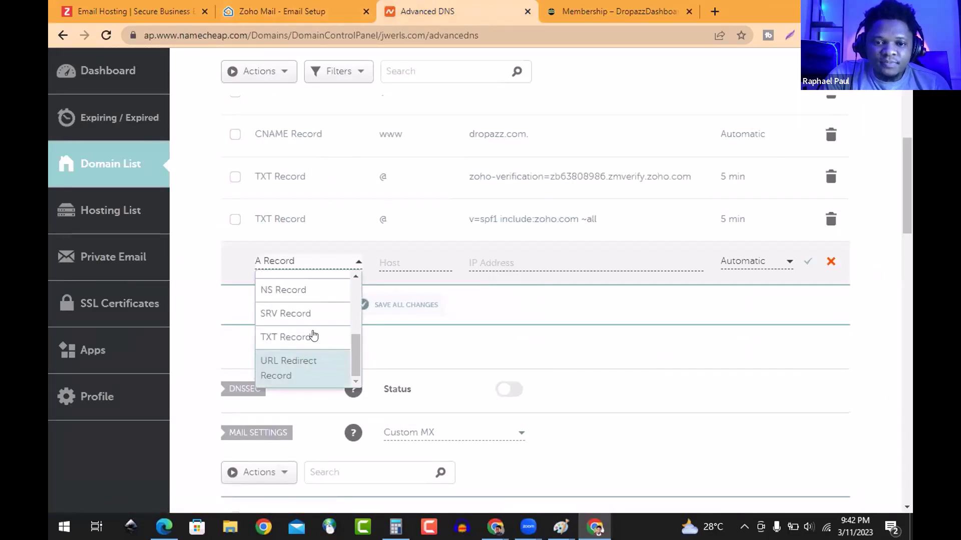
click(279, 337)
click(416, 259)
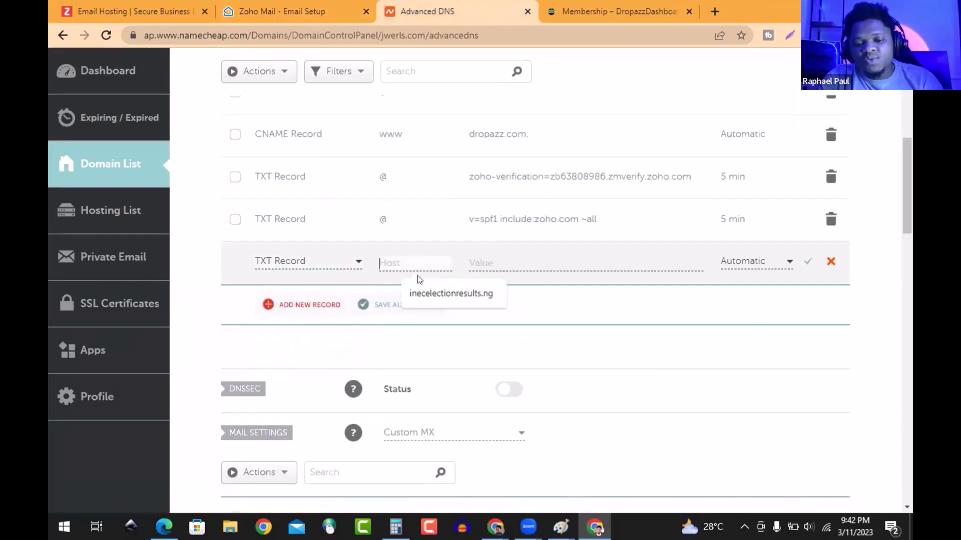
key(ctrl+v)
Copy Zoho's DKIM value into the record, set TTL to 5 min, and save it
key(ctrl+shift+Tab)
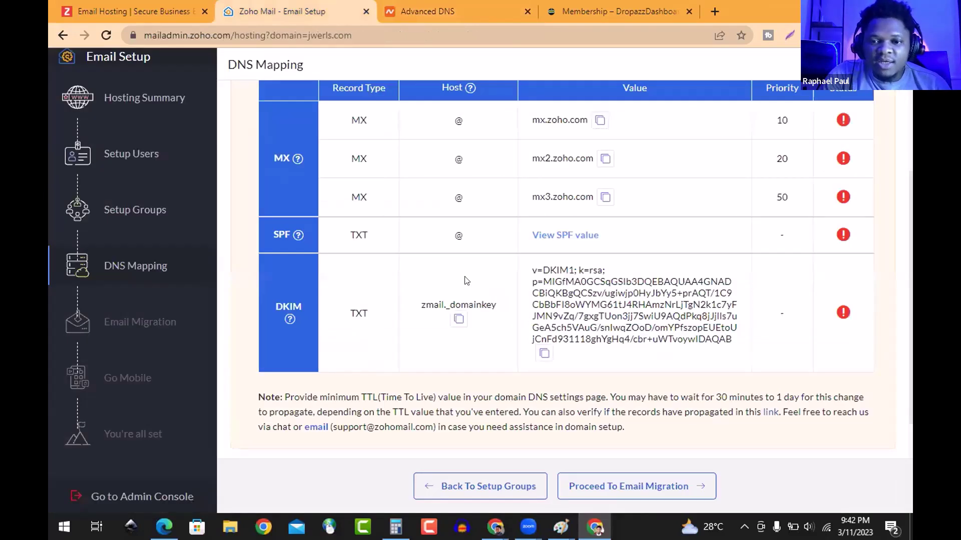
click(544, 354)
key(ctrl+Tab)
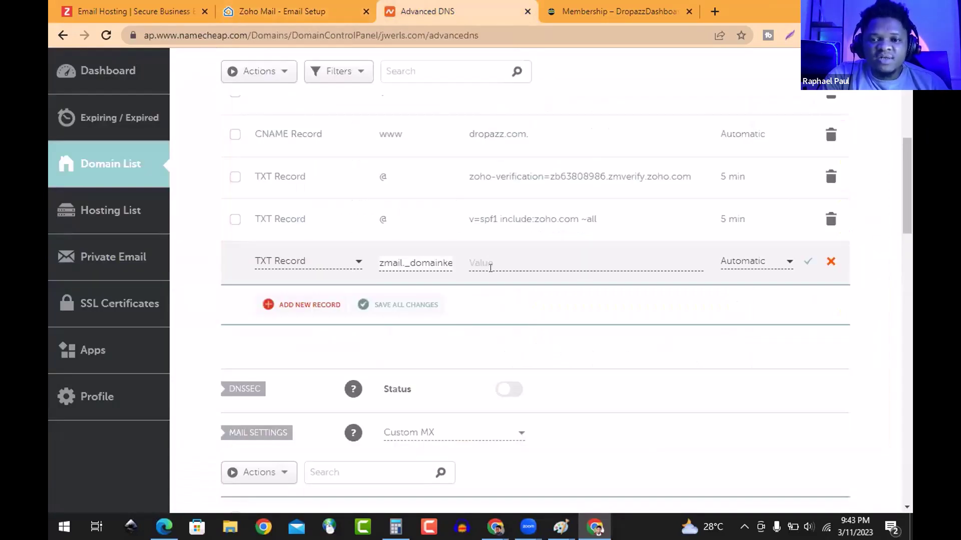
click(490, 265)
key(ctrl+v)
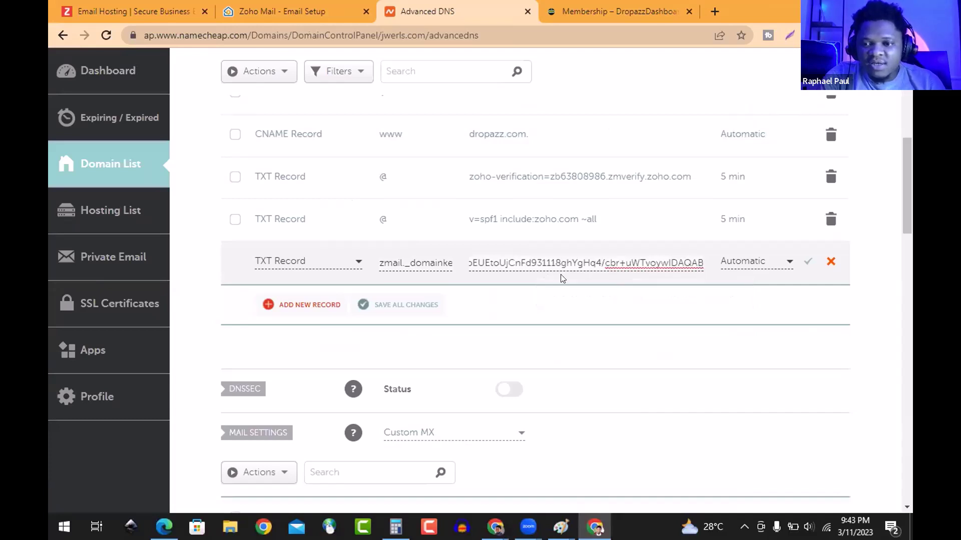
click(772, 268)
scroll(748, 358, down, 1)
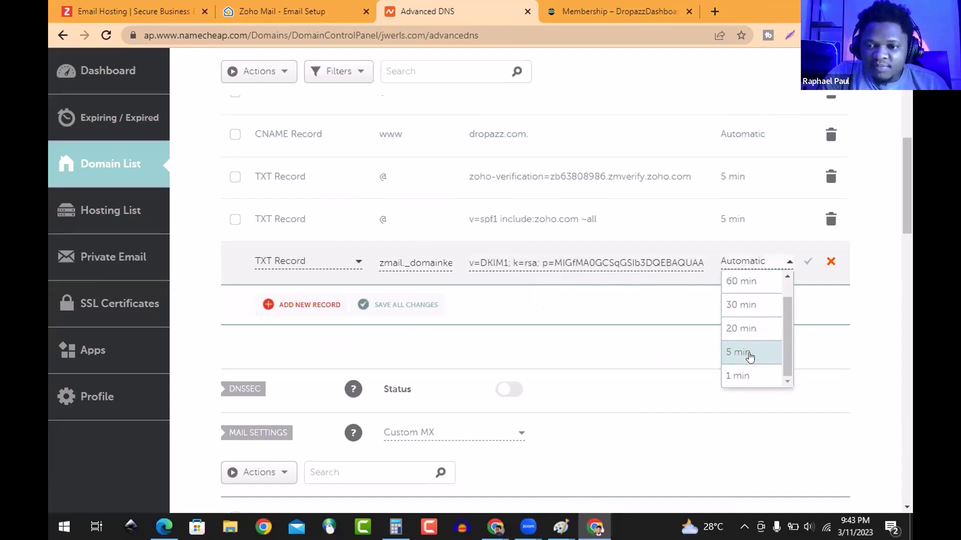
click(736, 354)
click(806, 261)
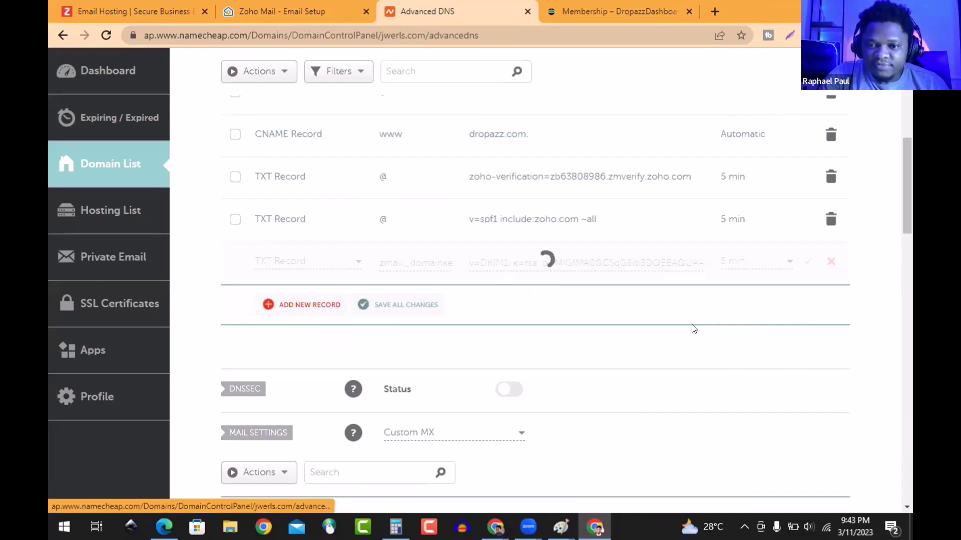
Return to Zoho's DNS Mapping page
scroll(460, 396, down, 10)
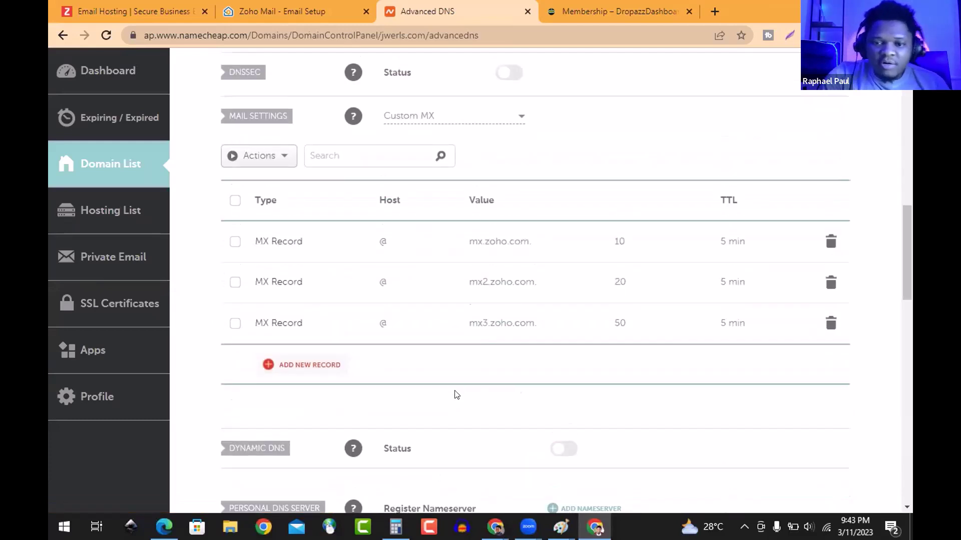
scroll(461, 399, up, 5)
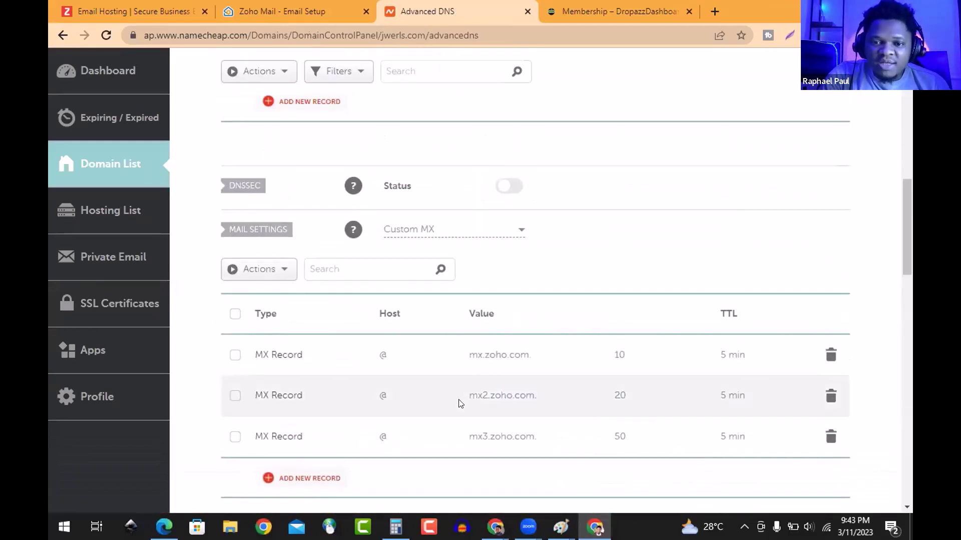
click(282, 11)
scroll(313, 438, down, 1)
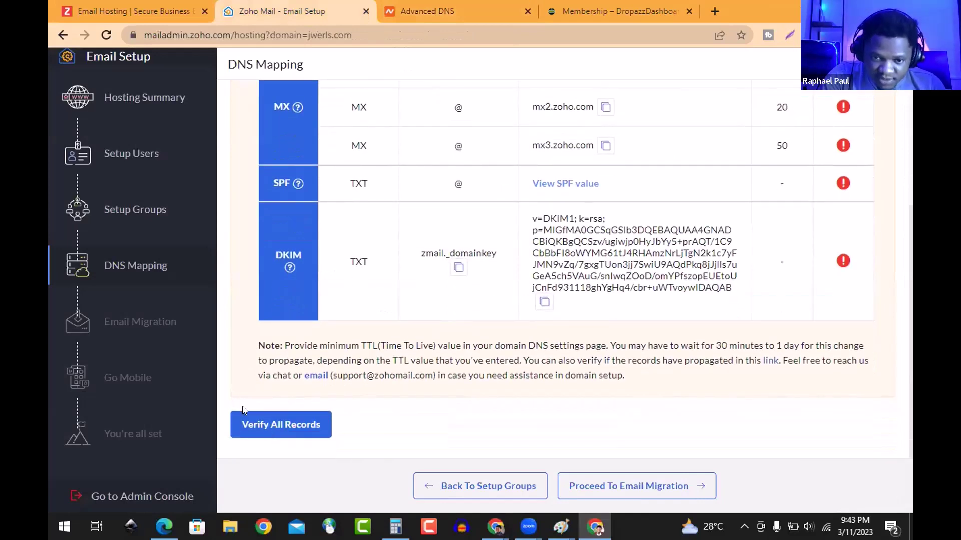
Run Verify All Records, dismiss the propagation notice, and re-verify until MX and SPF pass
click(271, 429)
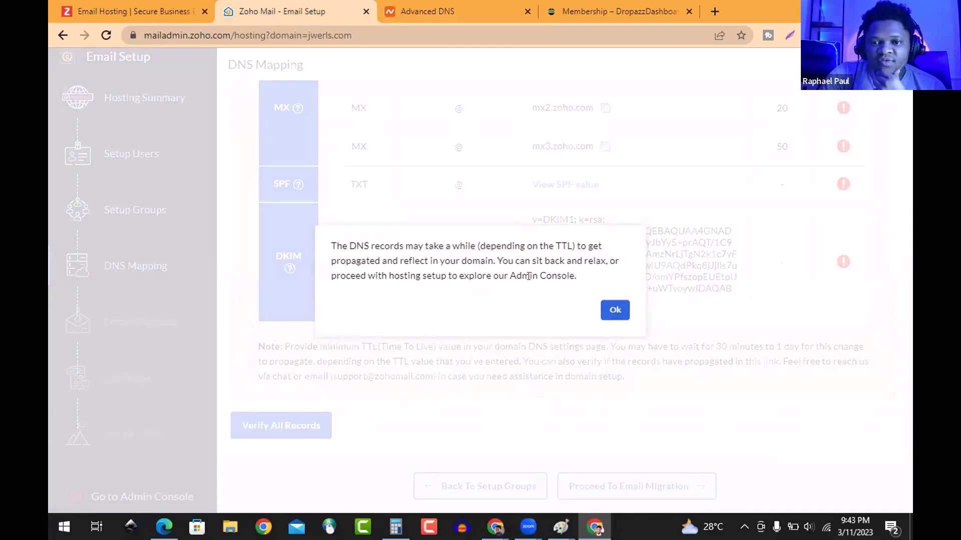
click(612, 309)
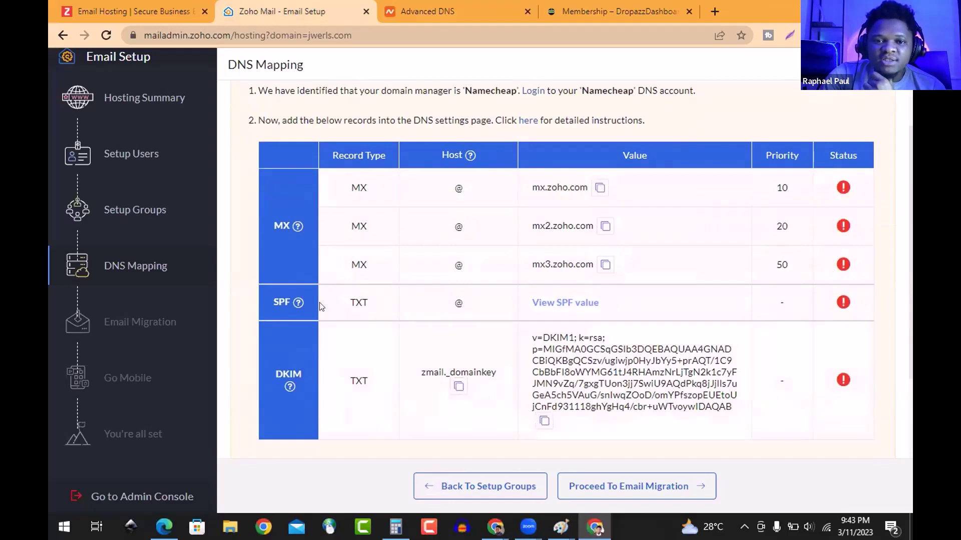
scroll(359, 298, down, 3)
click(288, 424)
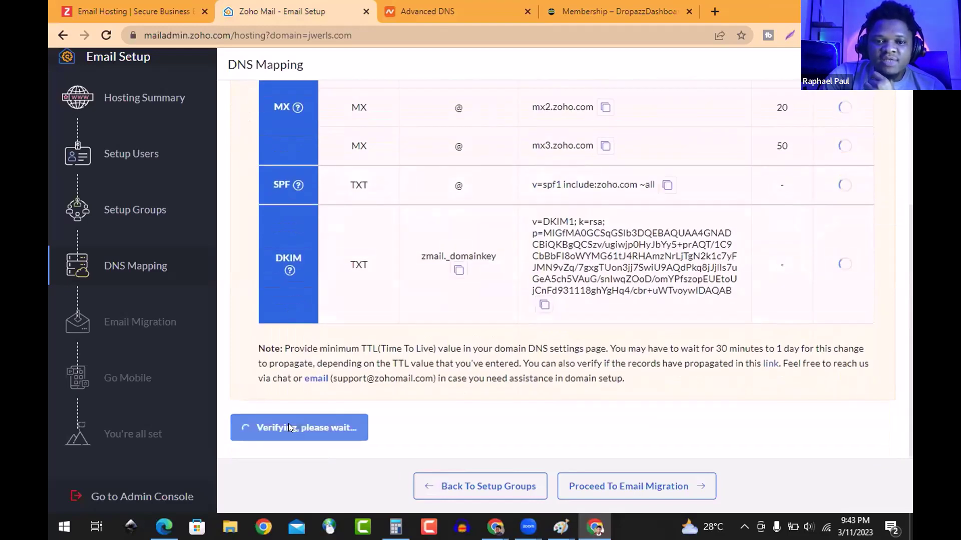
scroll(475, 398, up, 3)
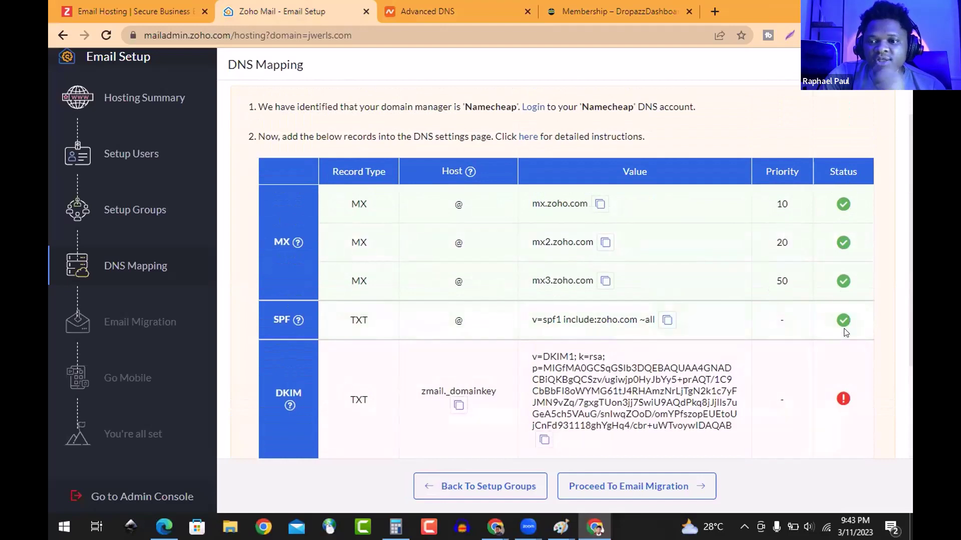
scroll(823, 372, down, 3)
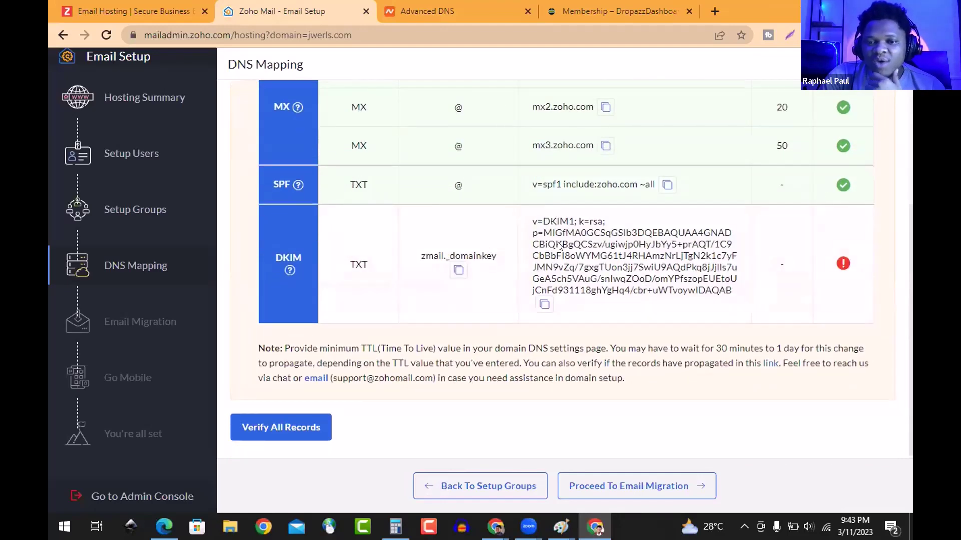
click(240, 437)
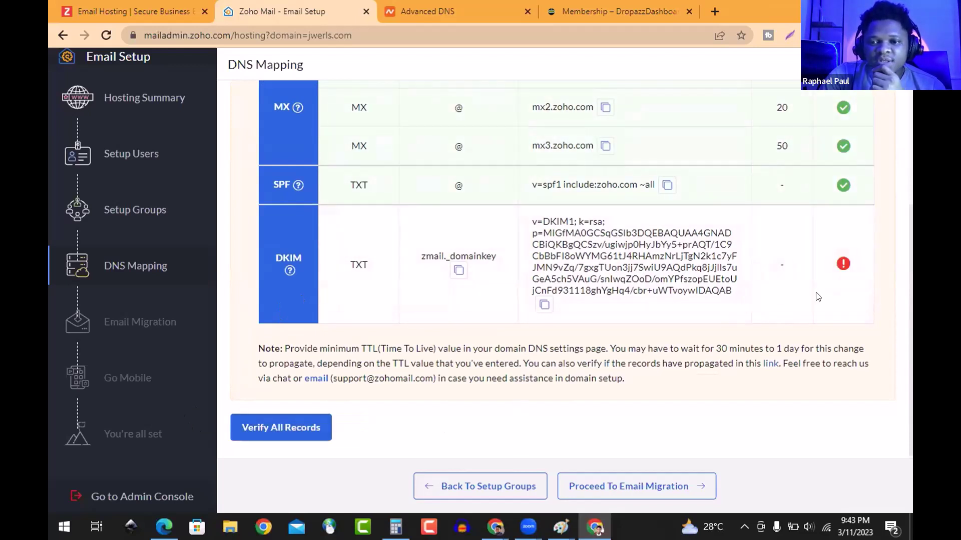
Verify records to reach Email Migration, then proceed to the Go Mobile step
click(274, 430)
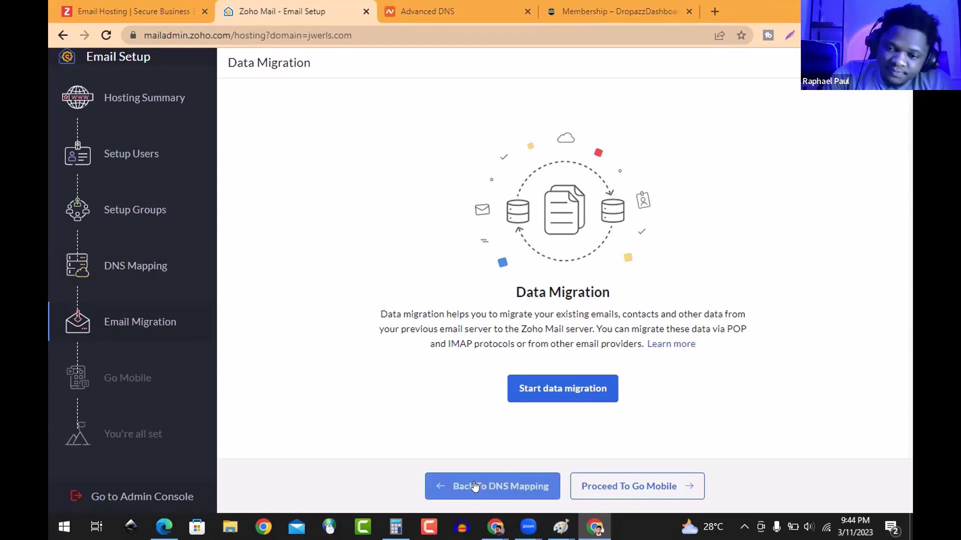
click(631, 496)
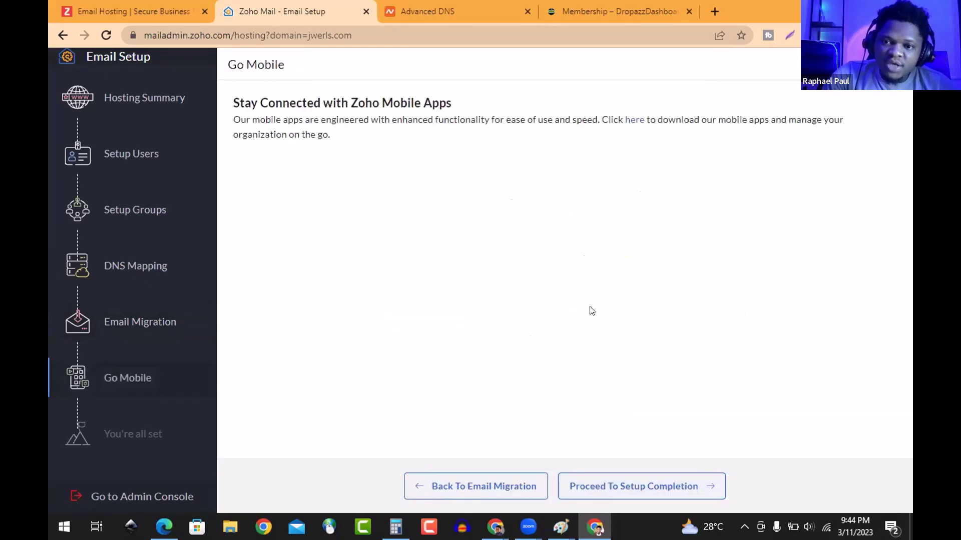